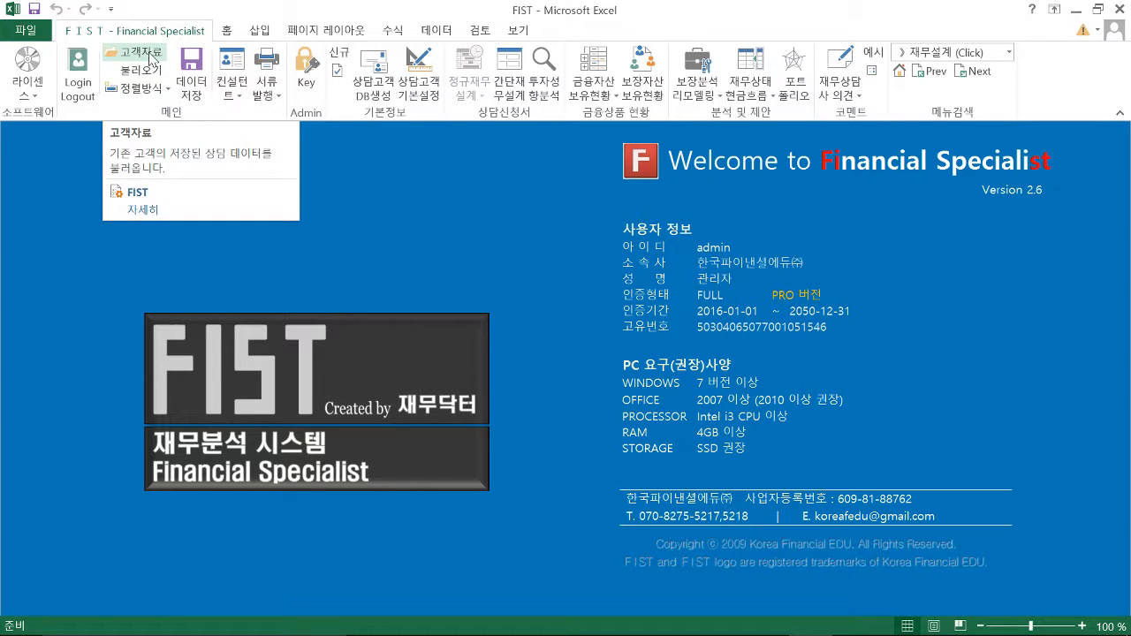
# - Search the saved customer data by the client's surname and load the 2017-03-06 record with the memo 교육용(3회차)
pyautogui.click(150, 55)
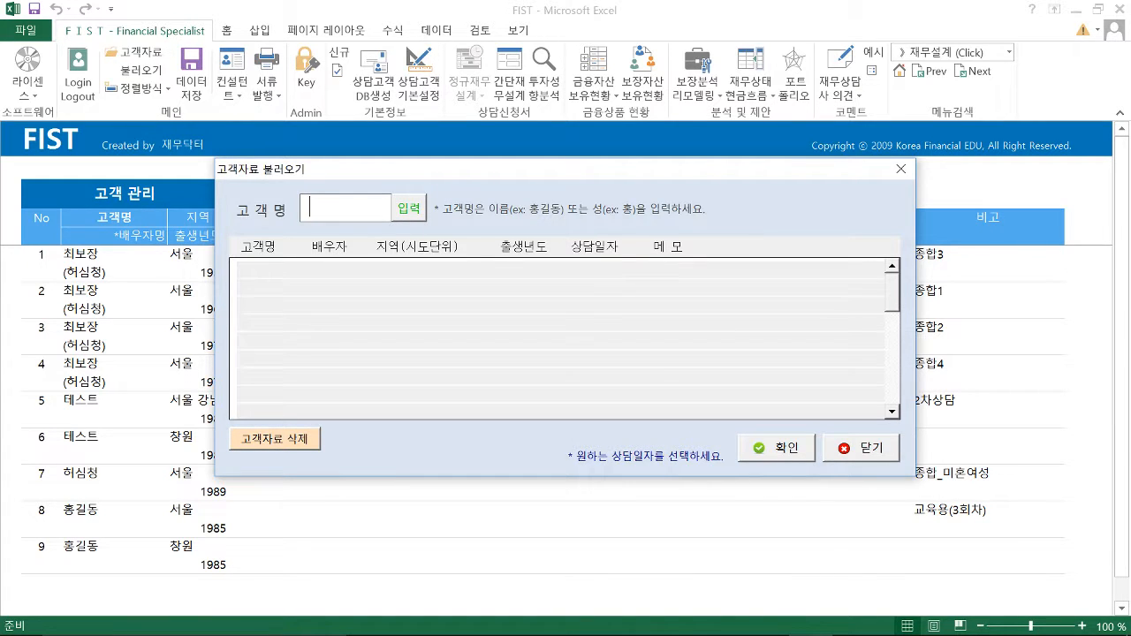
pyautogui.write('ㅎ')
pyautogui.click(412, 213)
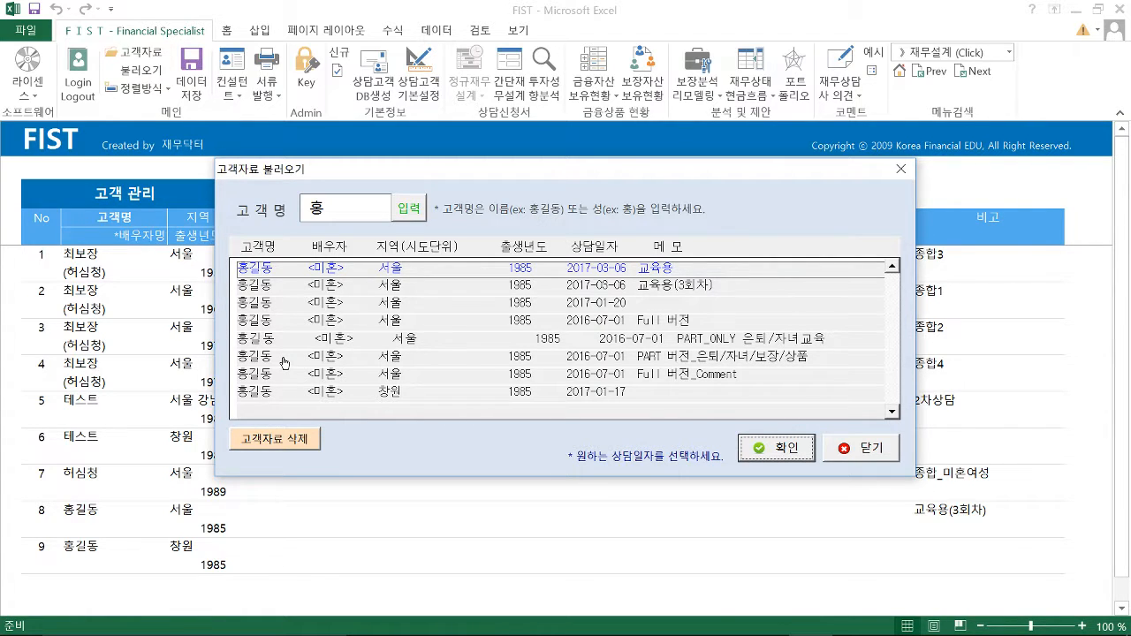
pyautogui.click(494, 286)
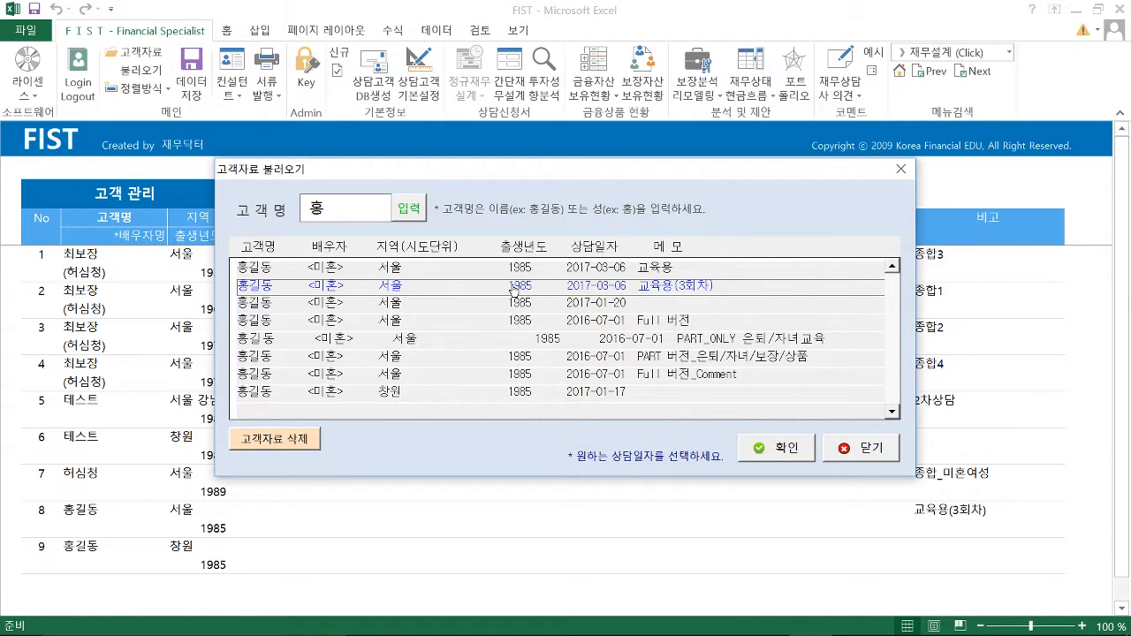
pyautogui.click(771, 449)
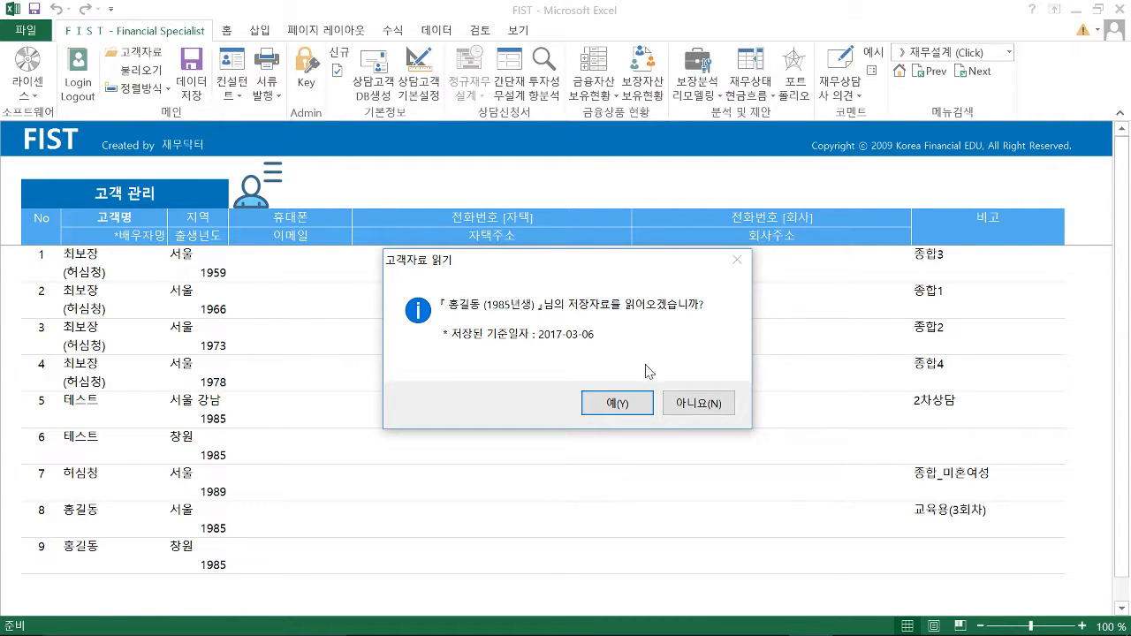
pyautogui.click(608, 406)
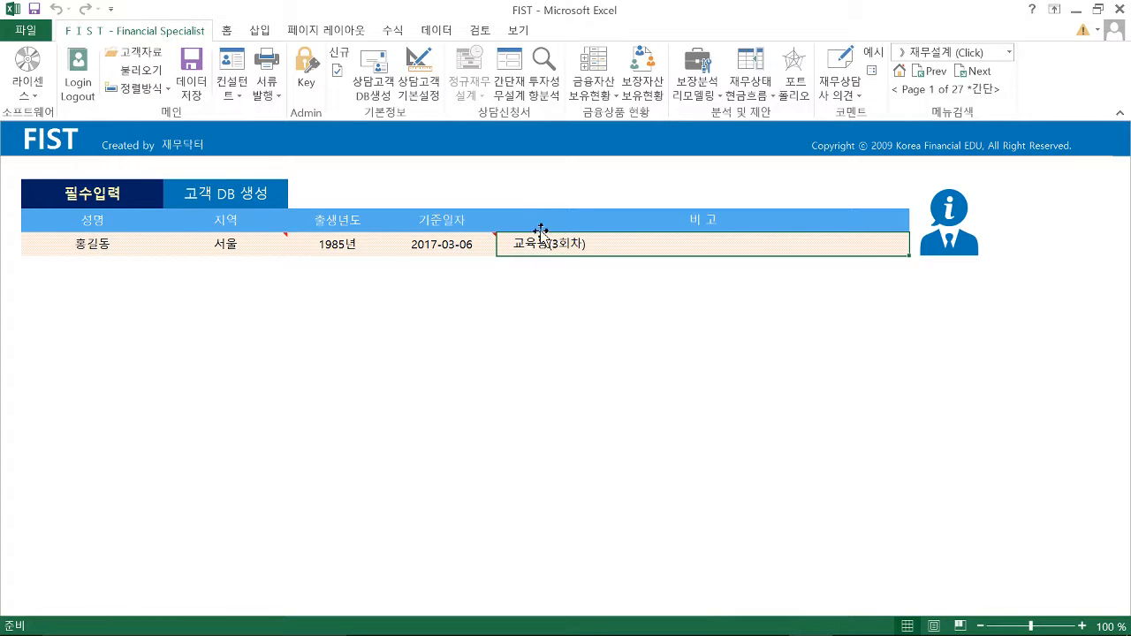
# - Open the 간단 재무설계 sheet and review the family members' names and birth dates under 기본 인적사항
pyautogui.click(519, 95)
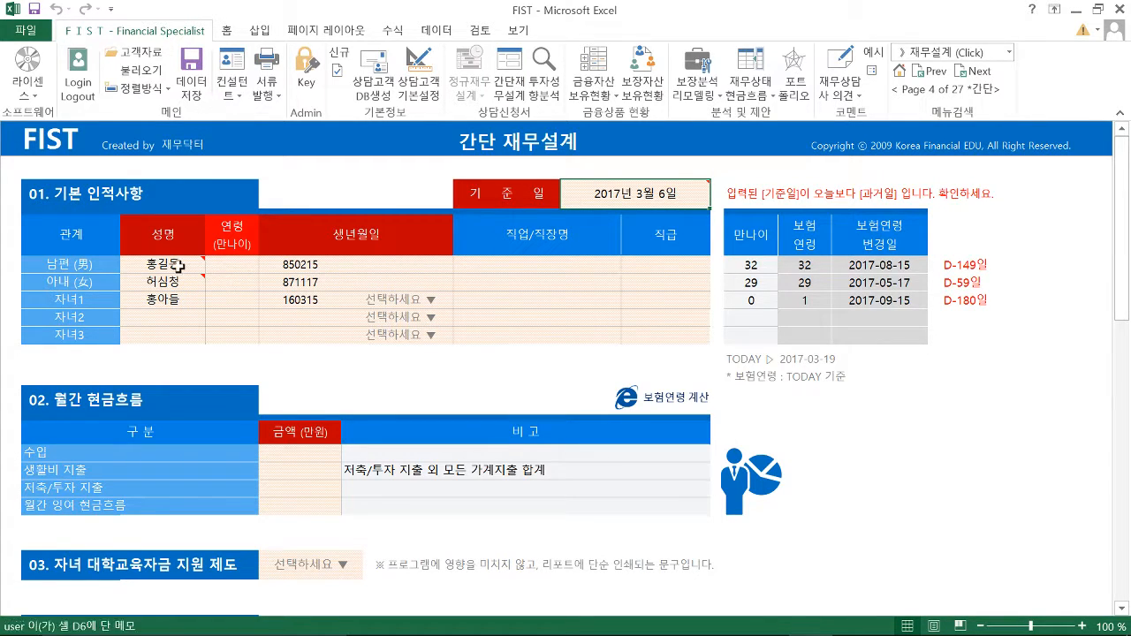
pyautogui.moveTo(181, 265); pyautogui.dragTo(177, 320)
pyautogui.moveTo(296, 264); pyautogui.dragTo(306, 320)
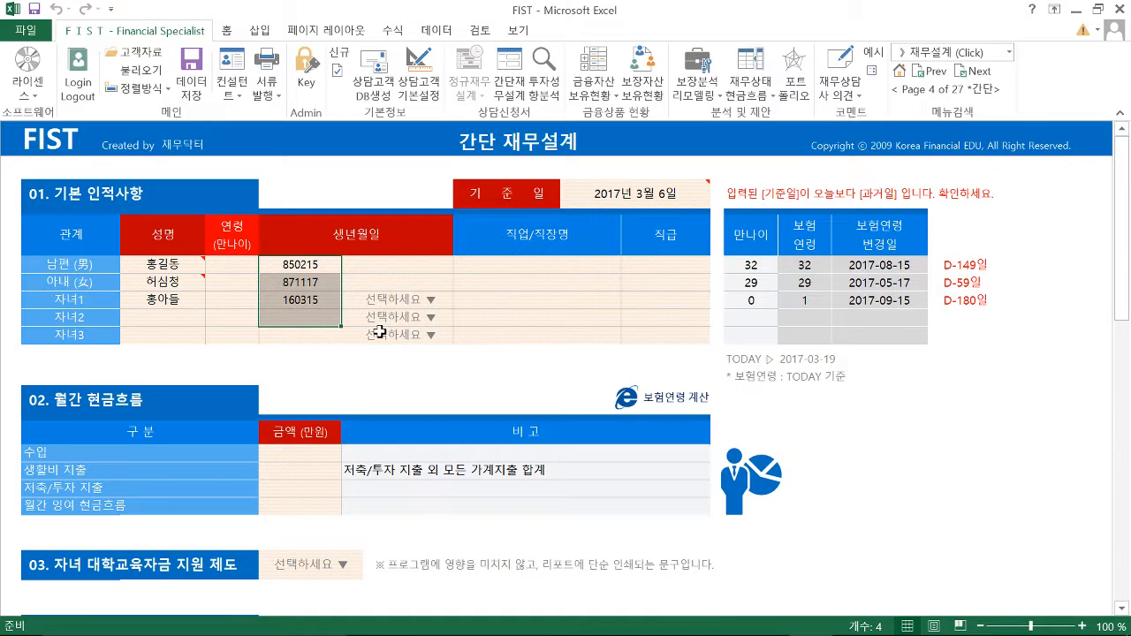
pyautogui.click(303, 316)
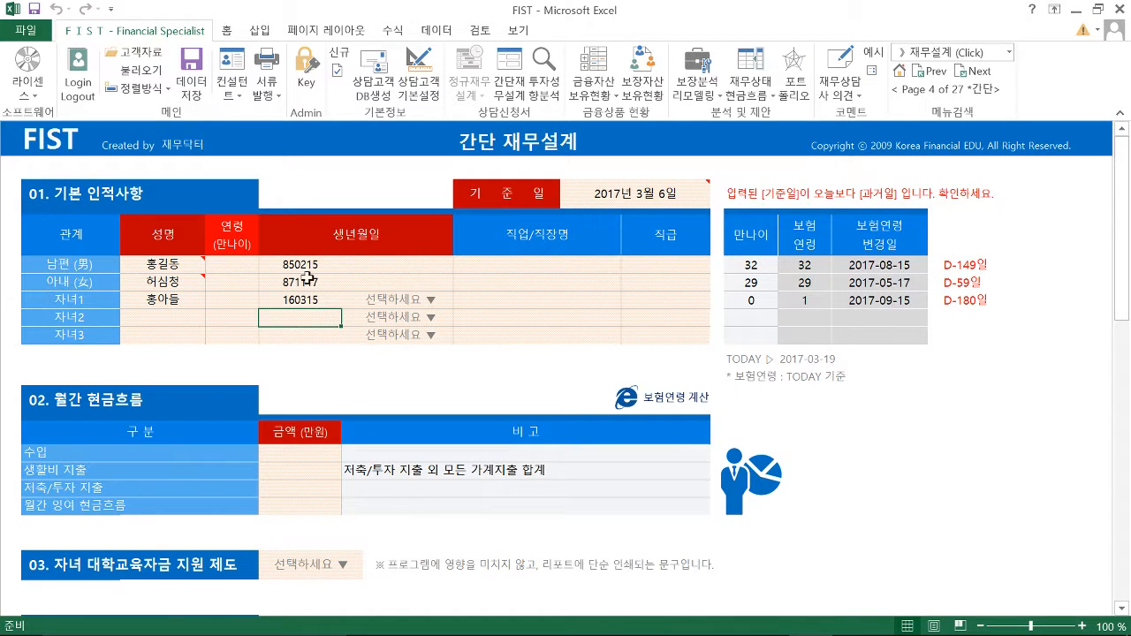
pyautogui.moveTo(301, 264); pyautogui.dragTo(311, 299)
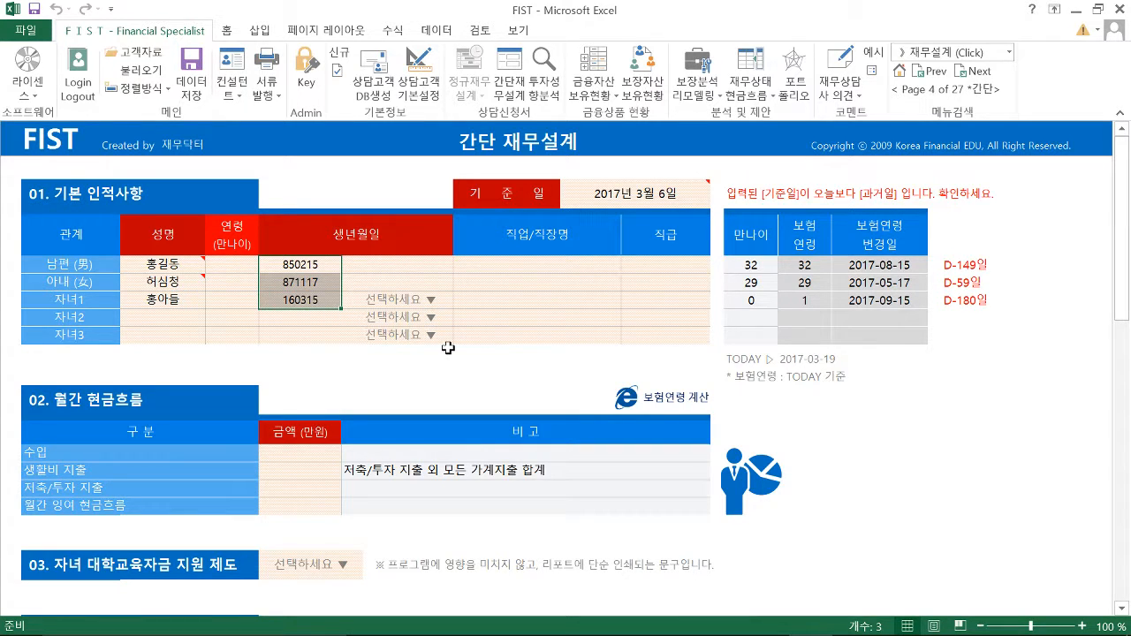
# - Review the total monthly amount under 희망 은퇴생활비 together with the family's birth date entries
pyautogui.scroll(-7, 499, 323)
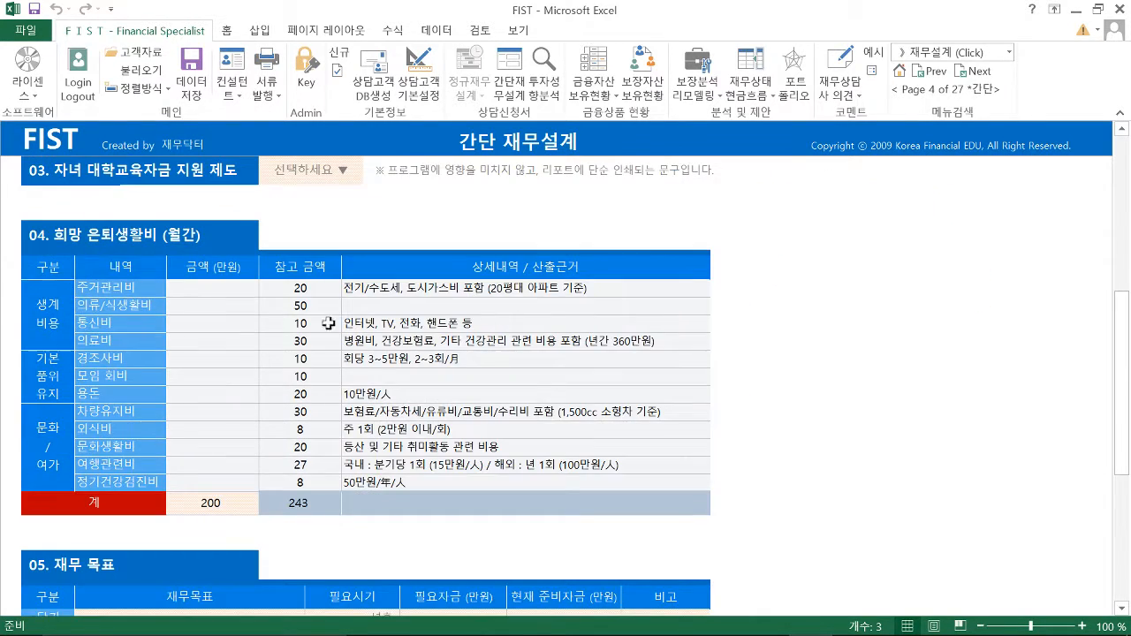
pyautogui.click(231, 500)
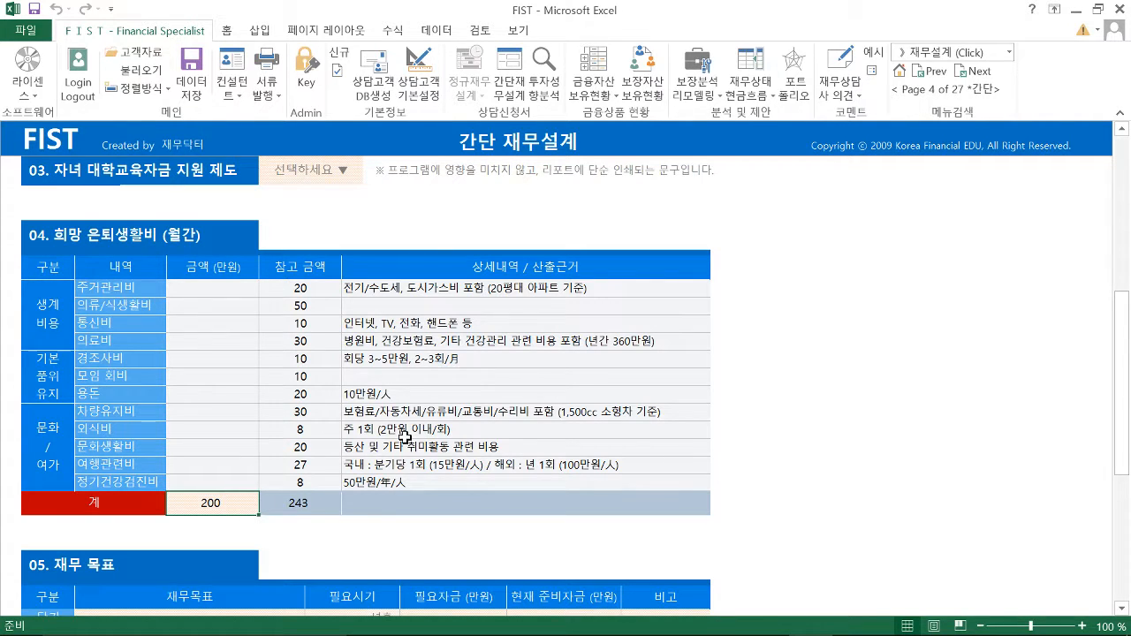
pyautogui.scroll(7, 405, 437)
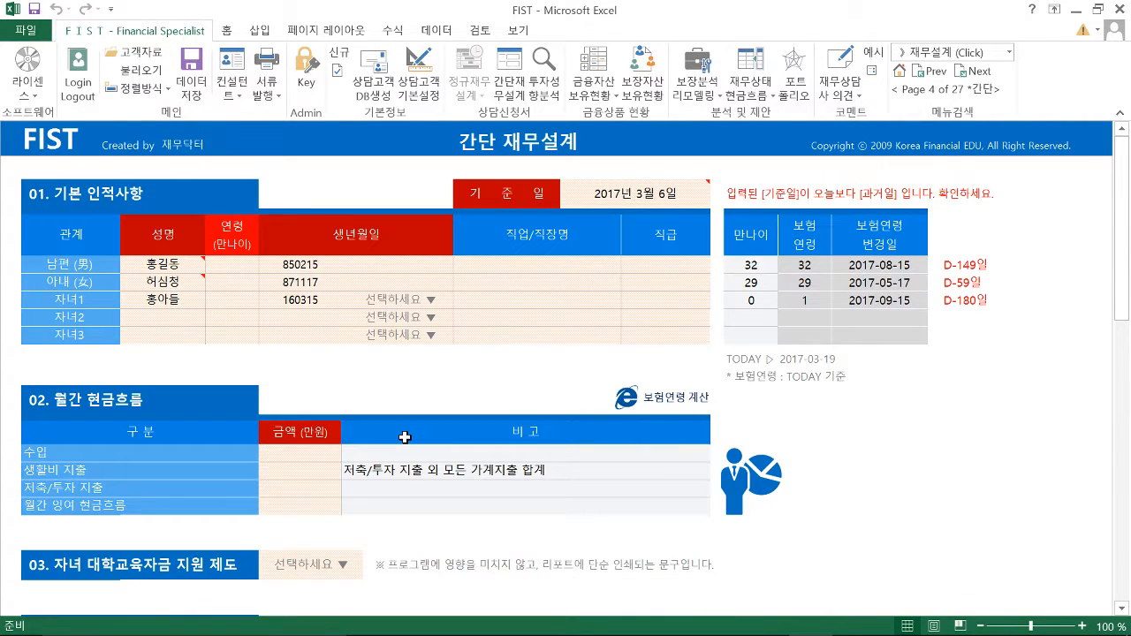
pyautogui.moveTo(316, 265); pyautogui.dragTo(315, 301)
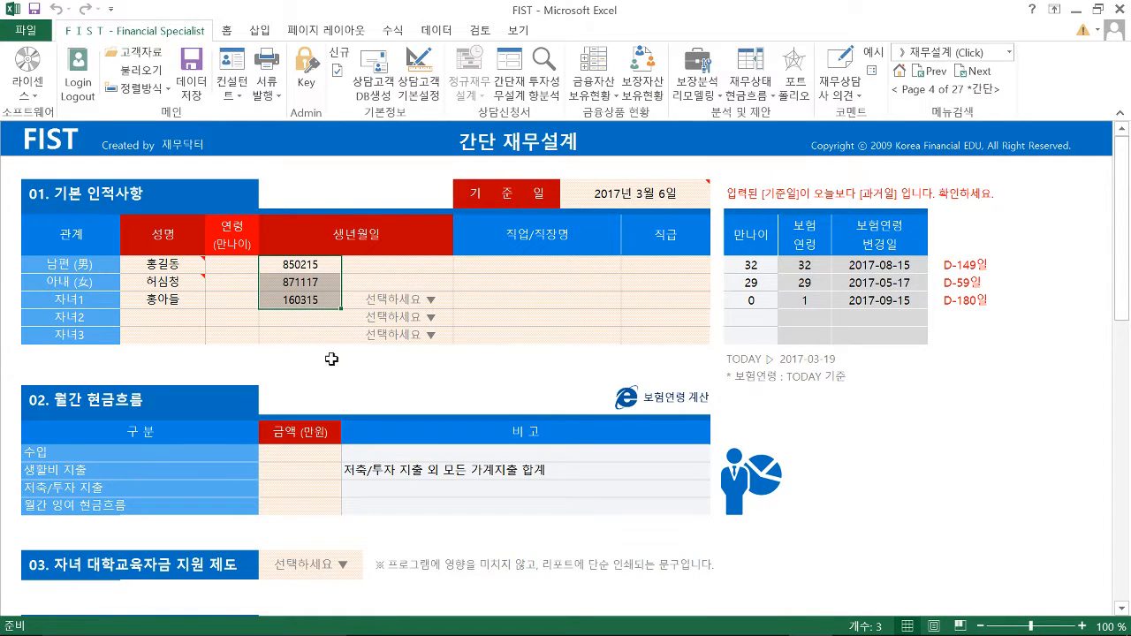
pyautogui.scroll(-4, 336, 373)
pyautogui.scroll(-5, 336, 372)
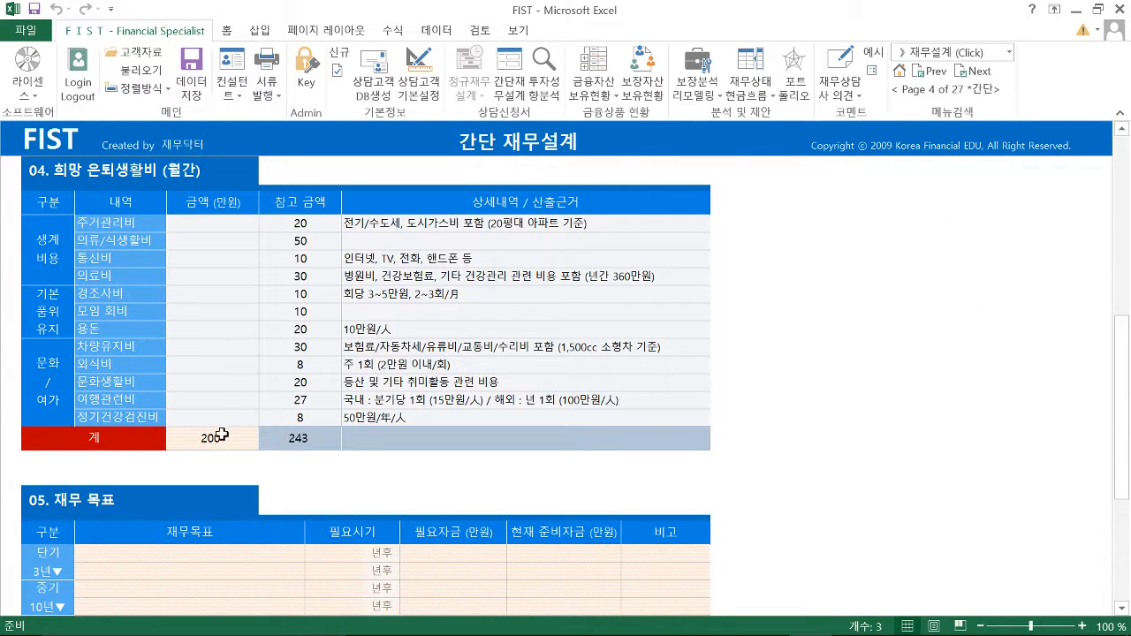
pyautogui.click(222, 435)
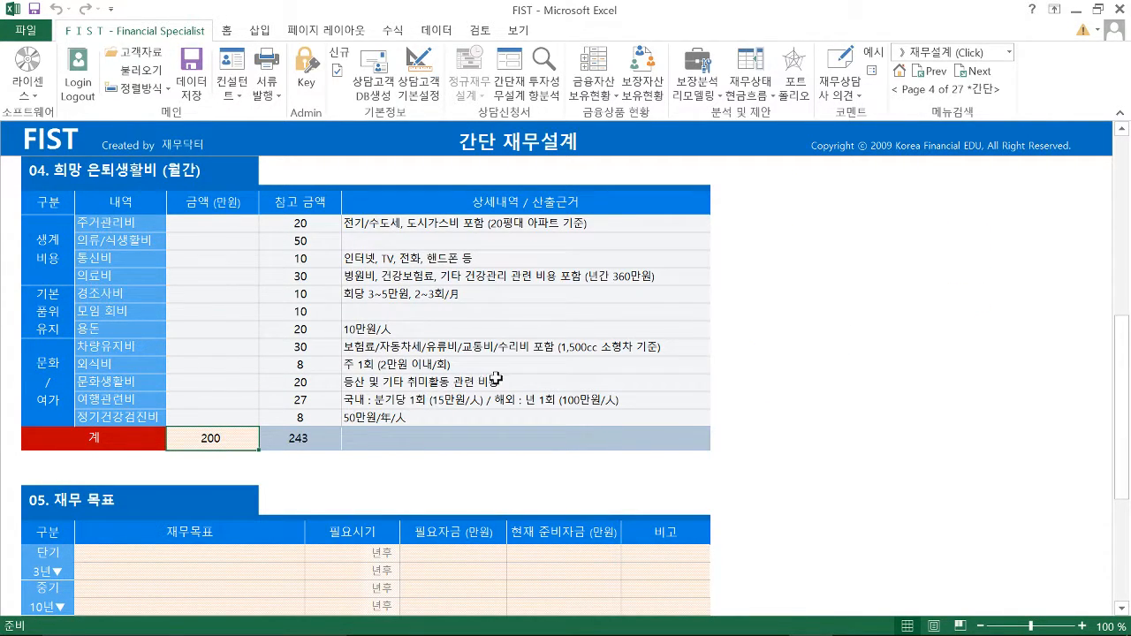
pyautogui.scroll(9, 502, 375)
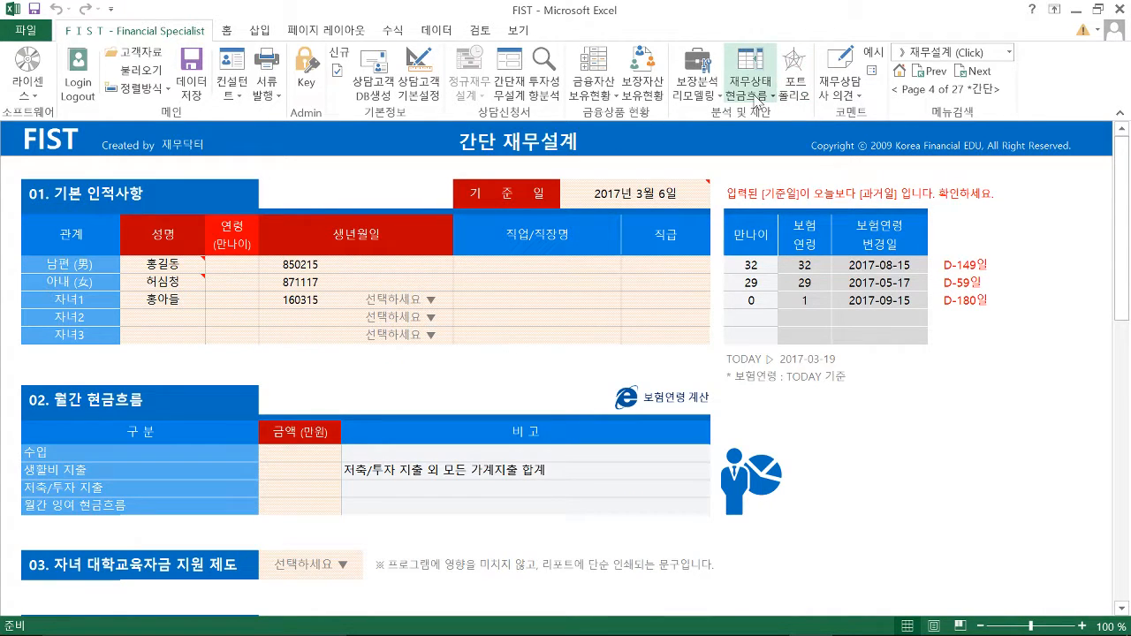
# - Open the 현금흐름표 and examine the 변액연금보험 amounts in 조정(A) and 조정(B) under 저축 및 투자지출
pyautogui.click(760, 96)
pyautogui.click(765, 140)
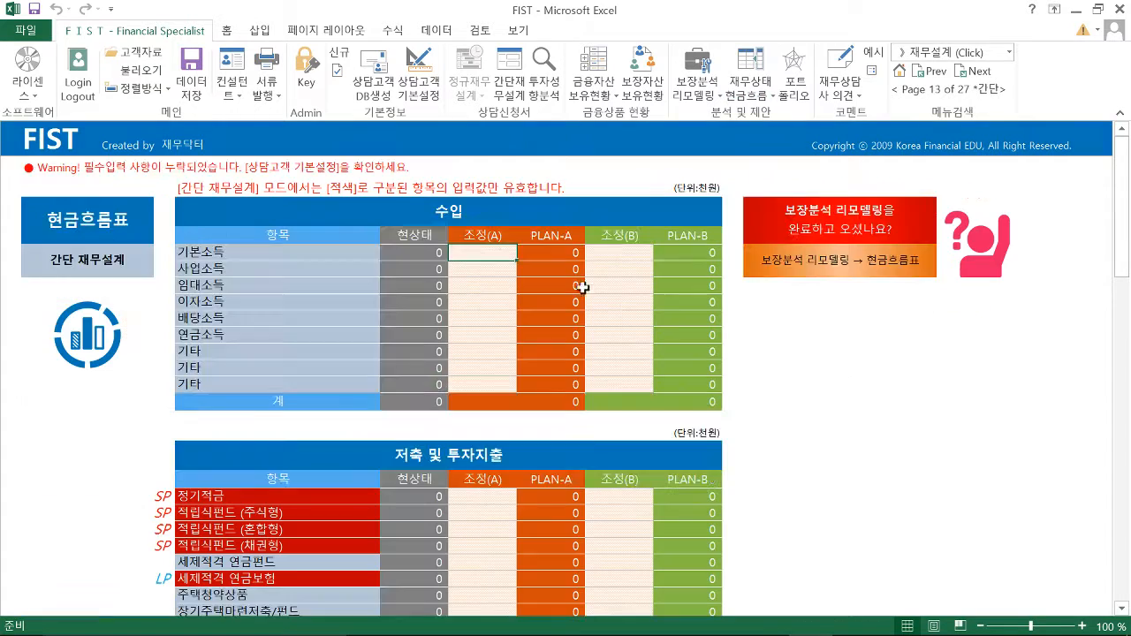
pyautogui.scroll(-8, 521, 389)
pyautogui.scroll(3, 526, 373)
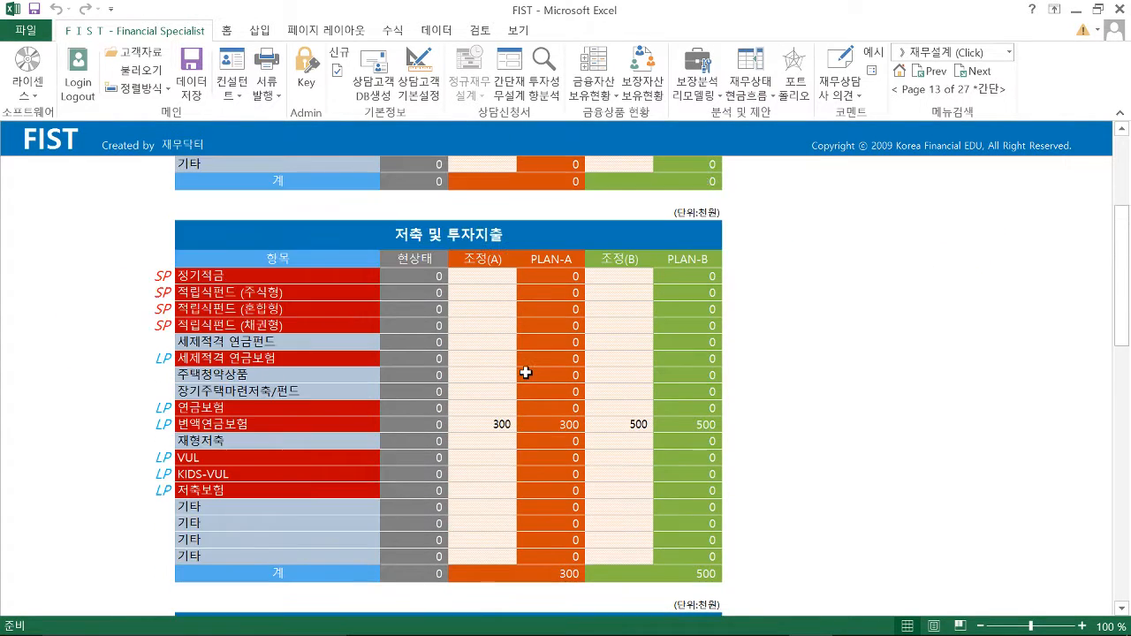
pyautogui.scroll(-1, 525, 371)
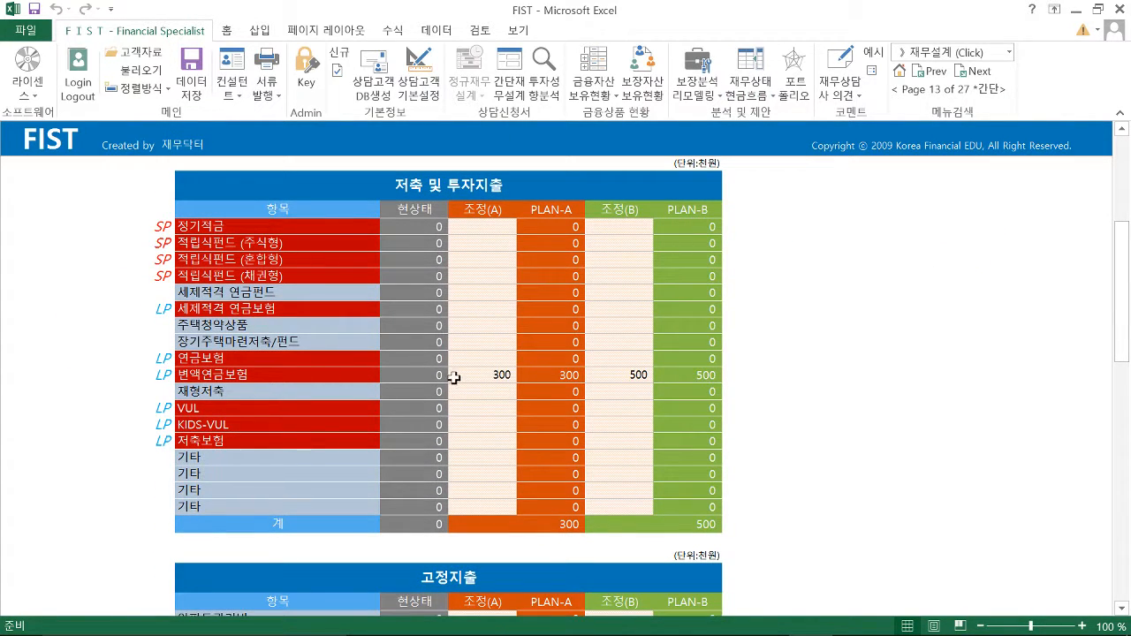
pyautogui.click(499, 375)
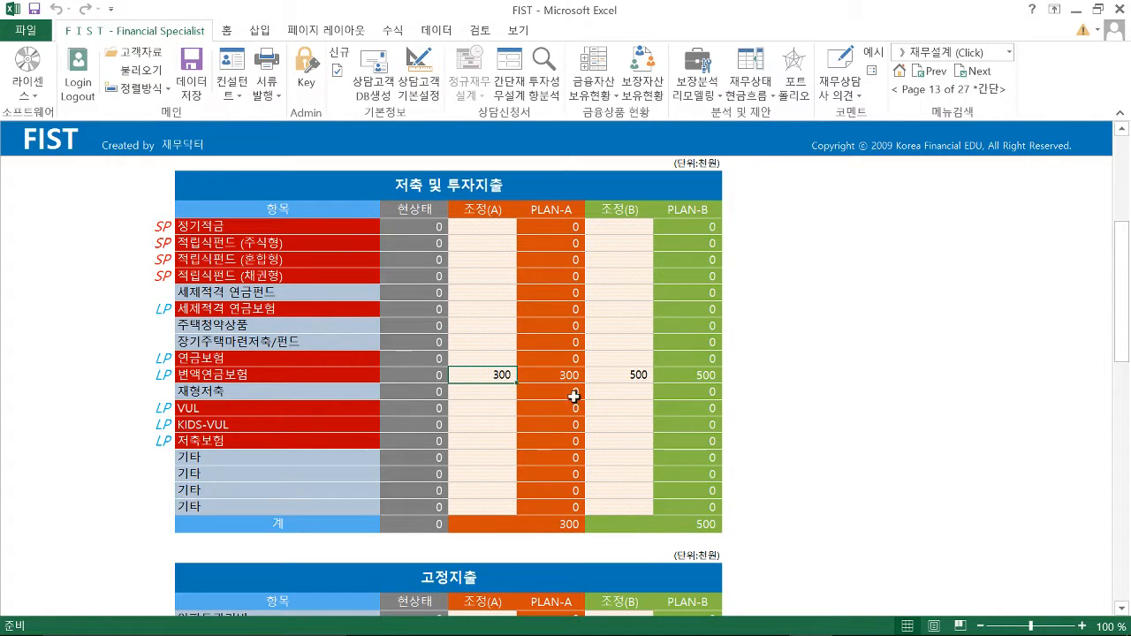
pyautogui.click(627, 379)
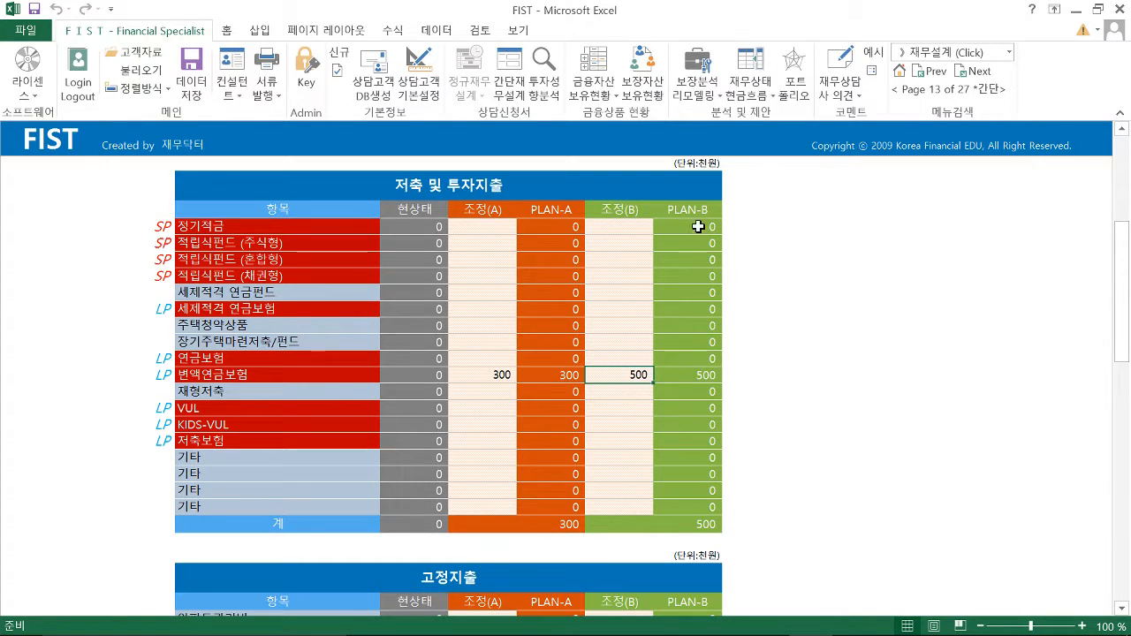
# - Open the Plan-A COB portfolio and examine the first-round entries in its 장기운용 section
pyautogui.click(792, 95)
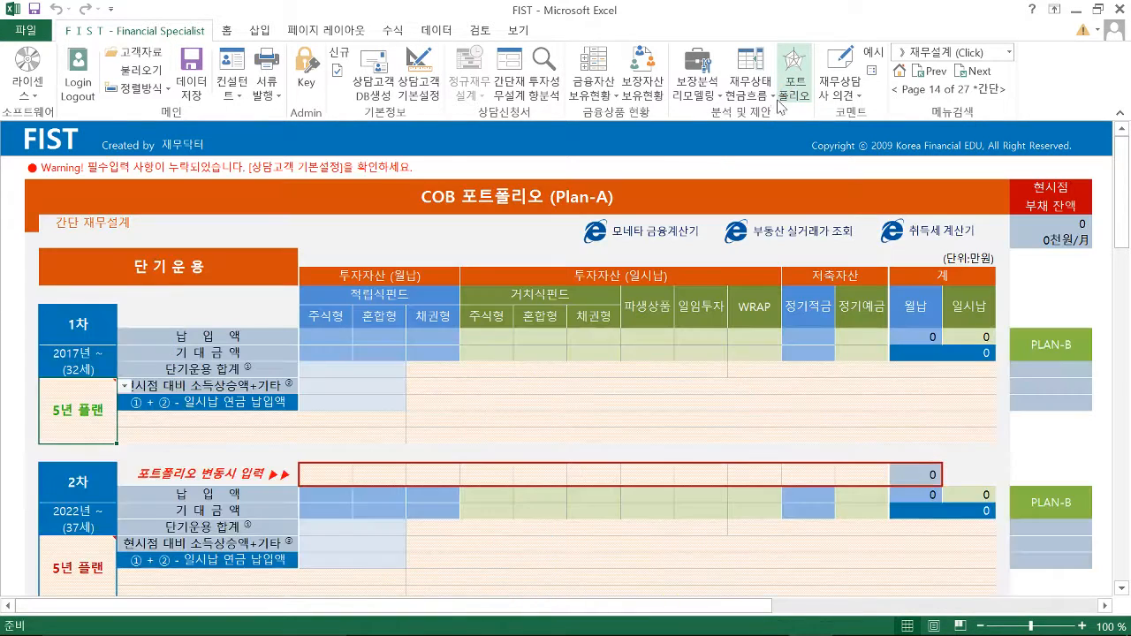
pyautogui.scroll(-20, 506, 356)
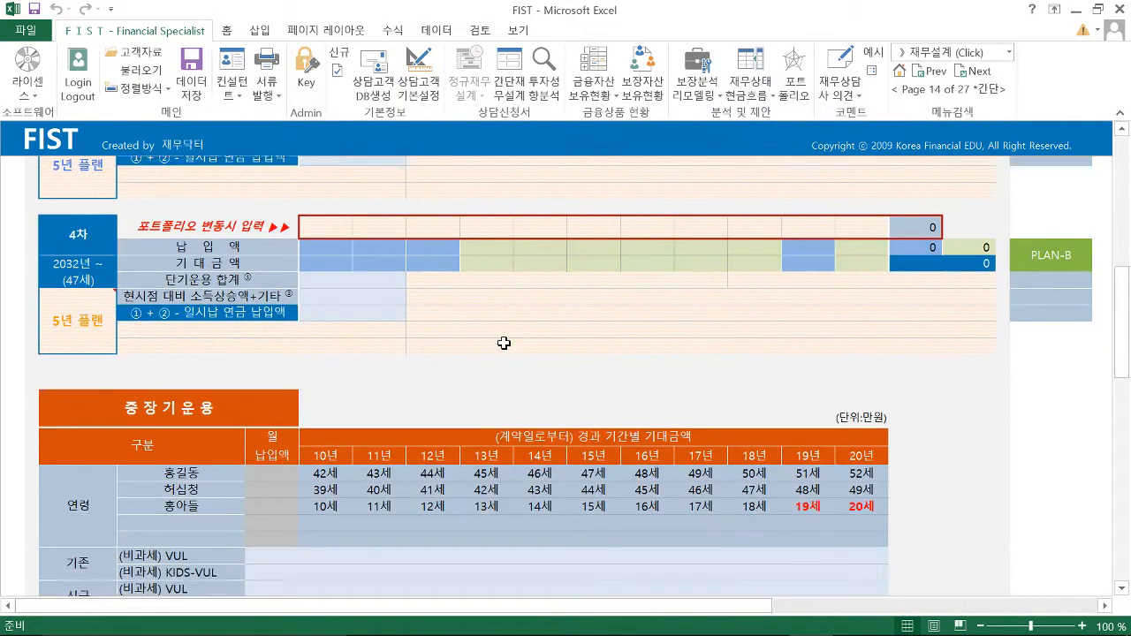
pyautogui.scroll(5, 504, 343)
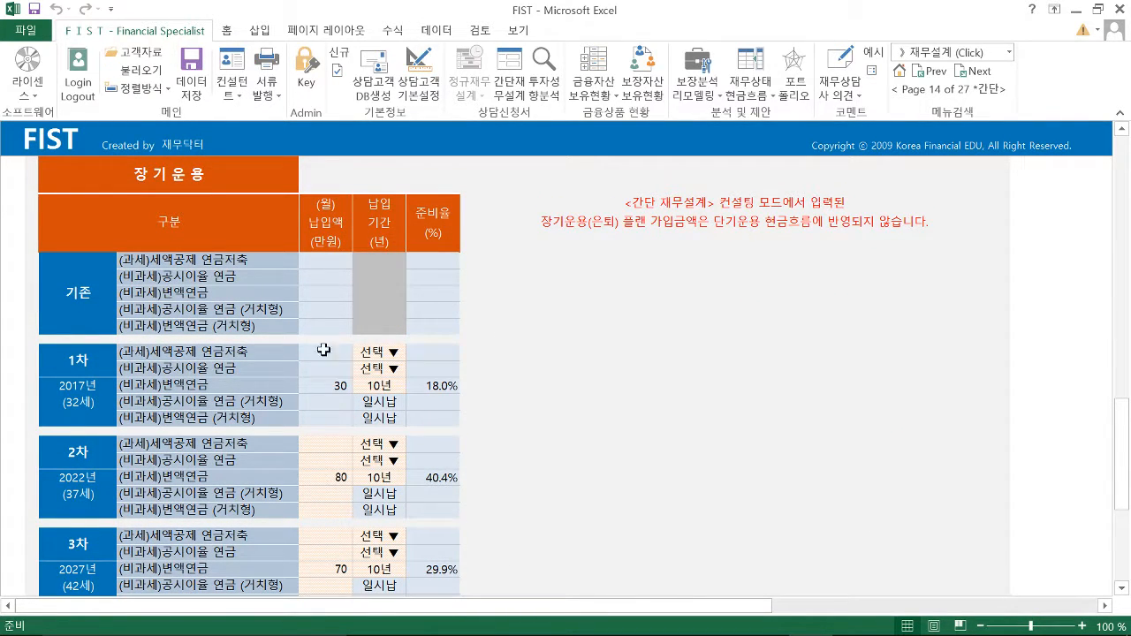
# - Return to the 현금흐름표 and check the 조정(A) amount of 변액연금보험
pyautogui.click(754, 100)
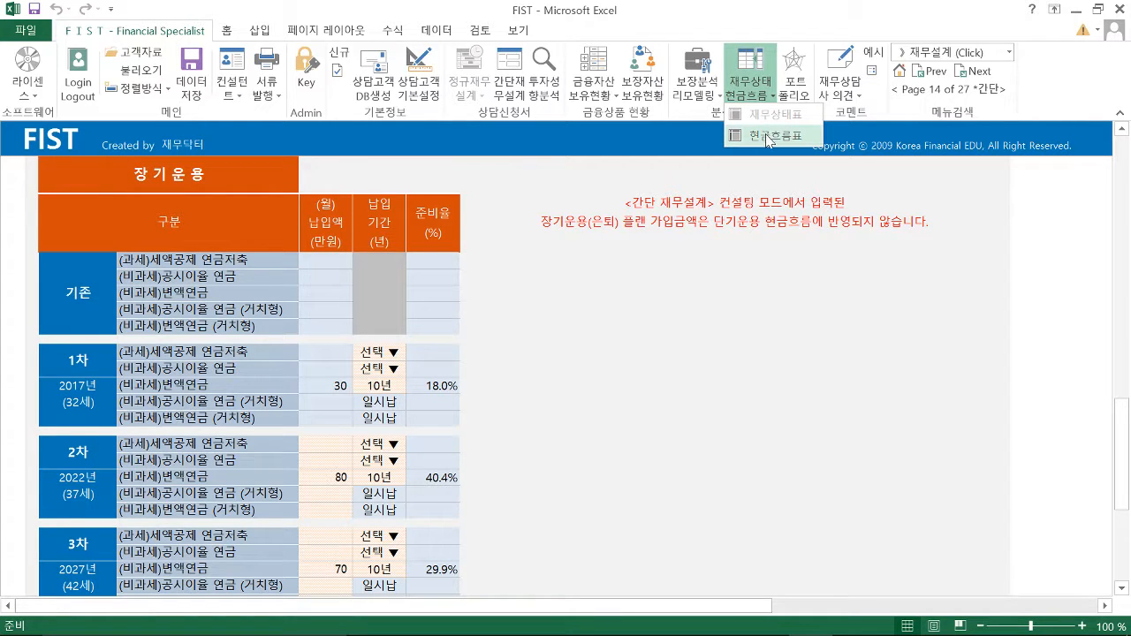
pyautogui.click(775, 138)
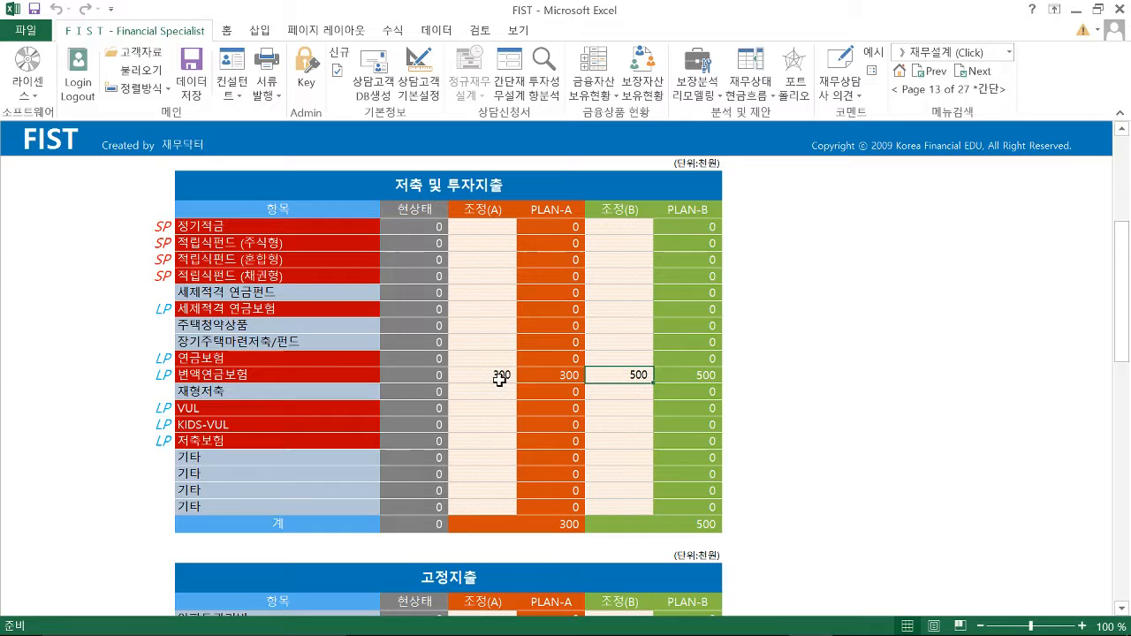
pyautogui.click(500, 378)
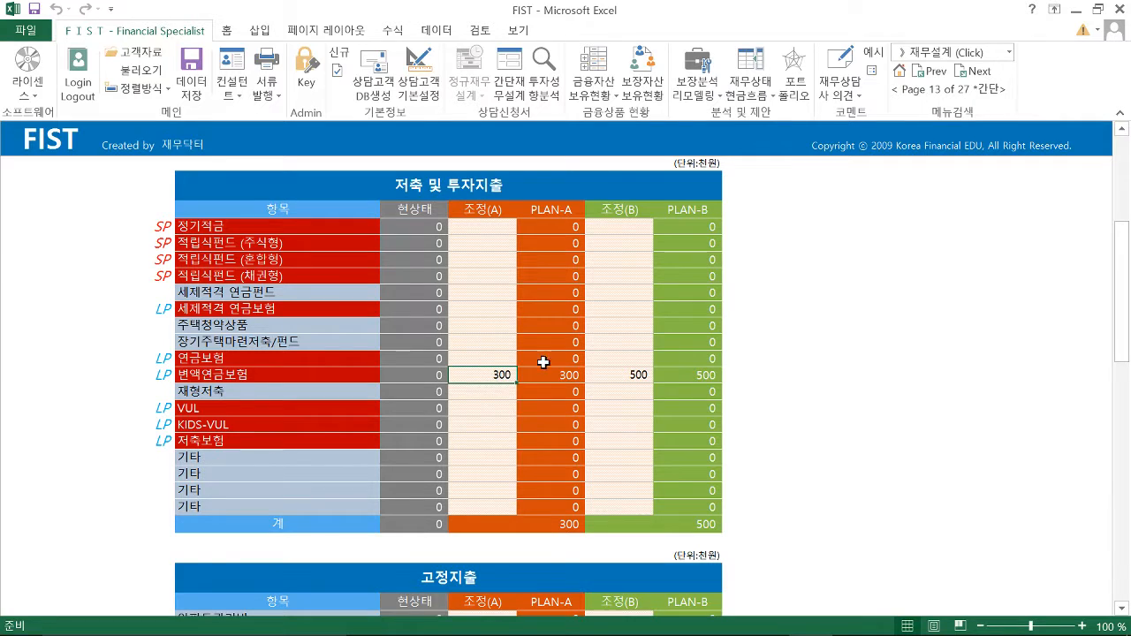
# - Go back to the portfolio's 장기운용 section and check the 2차 변액연금 monthly payment and payment period
pyautogui.click(803, 99)
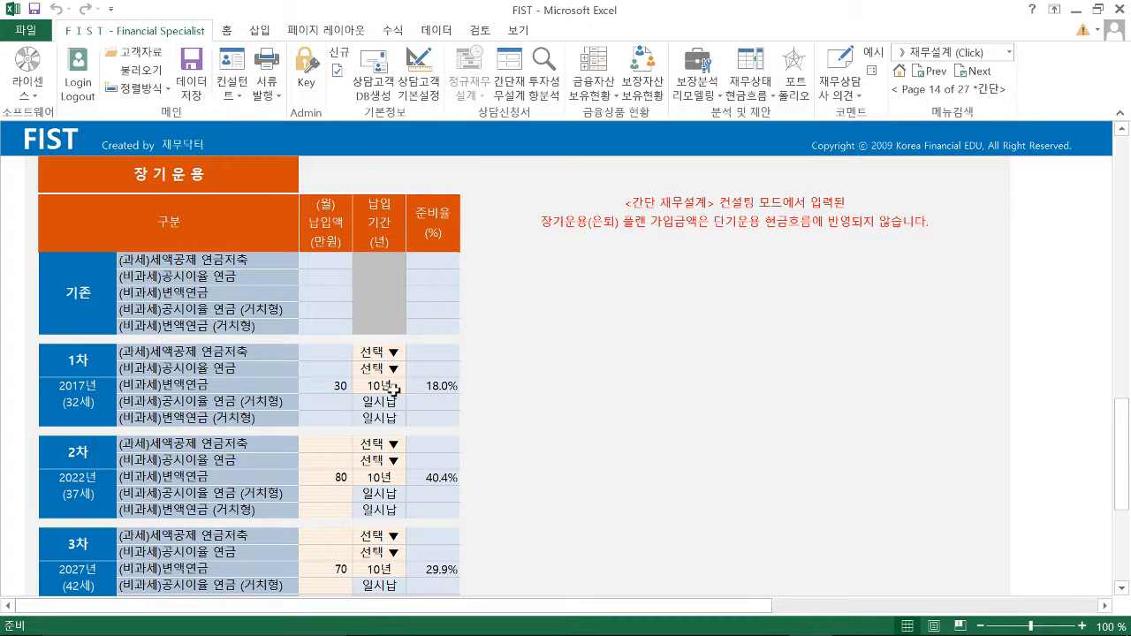
pyautogui.scroll(-3, 426, 381)
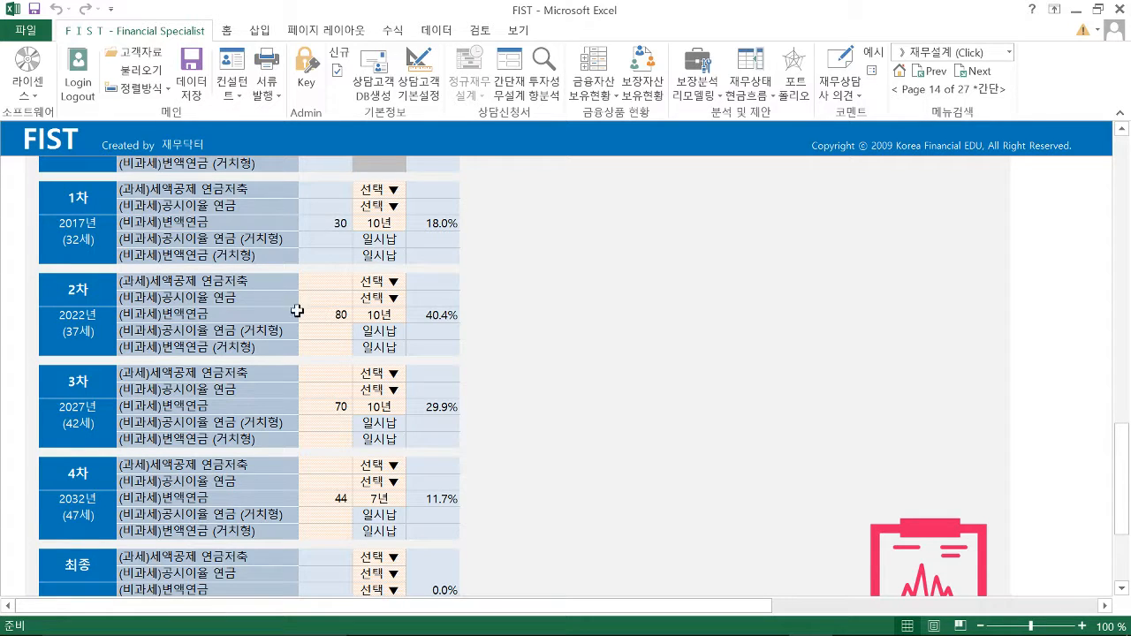
pyautogui.click(340, 314)
pyautogui.click(381, 322)
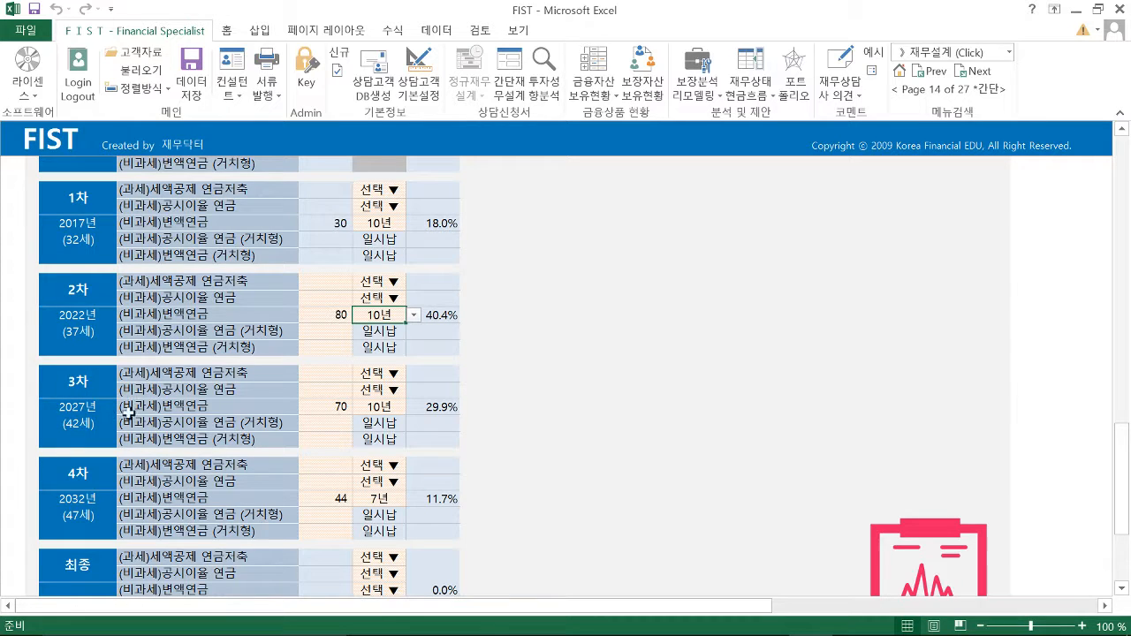
# - Check the monthly payments and payment periods of the 3차 and 4차 변액연금 rows in the 장기운용 section
pyautogui.click(339, 406)
pyautogui.write('70')
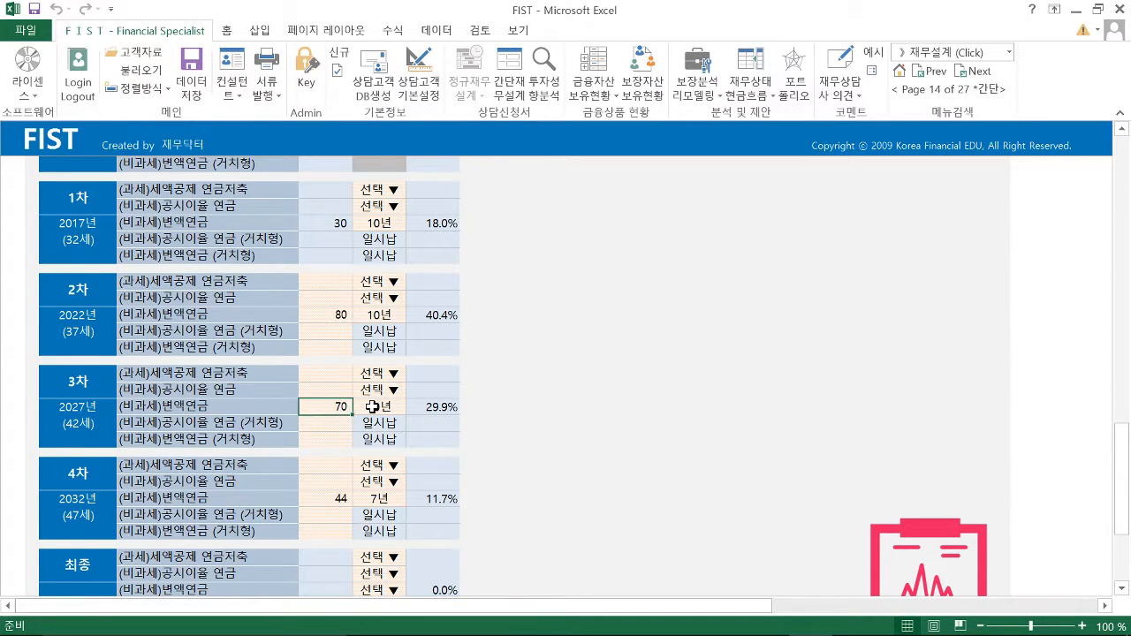
pyautogui.click(380, 407)
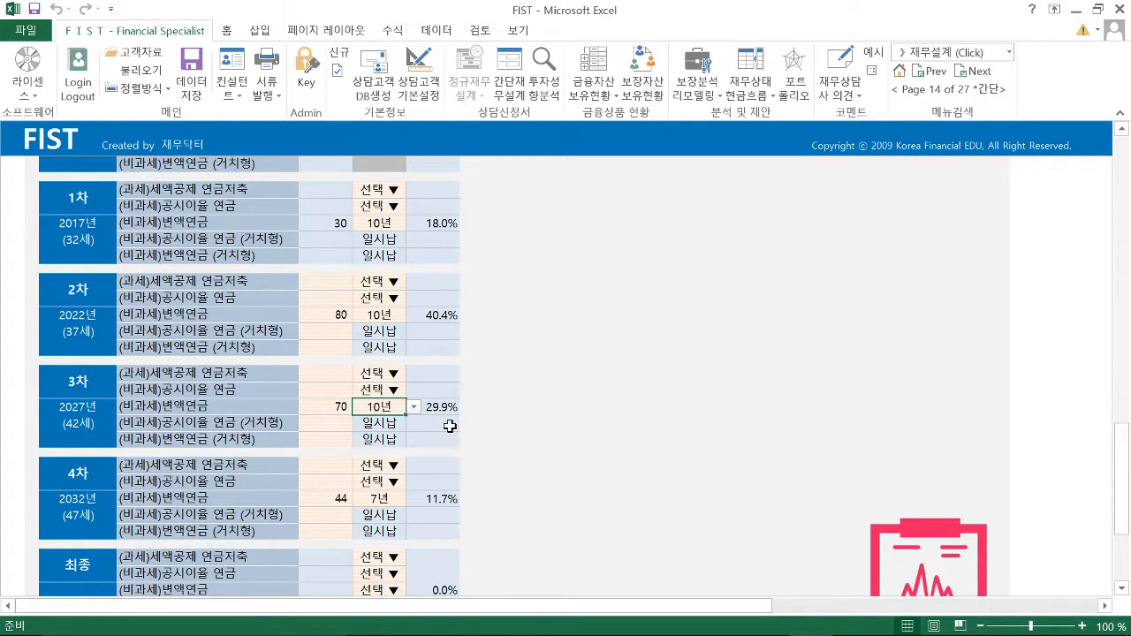
pyautogui.scroll(-2, 450, 426)
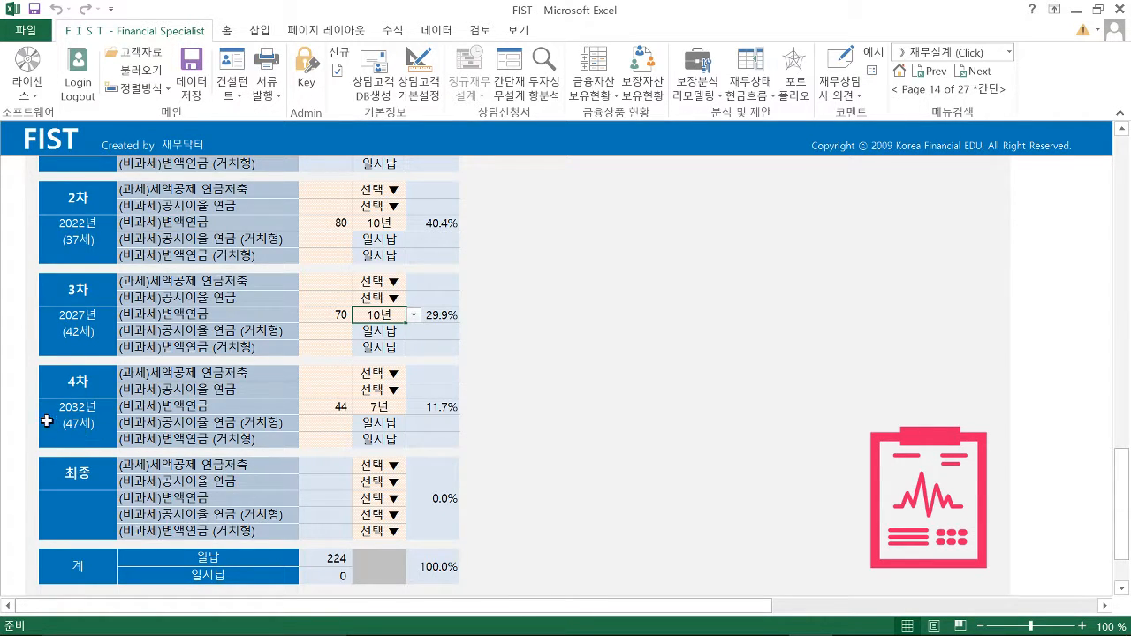
pyautogui.click(327, 409)
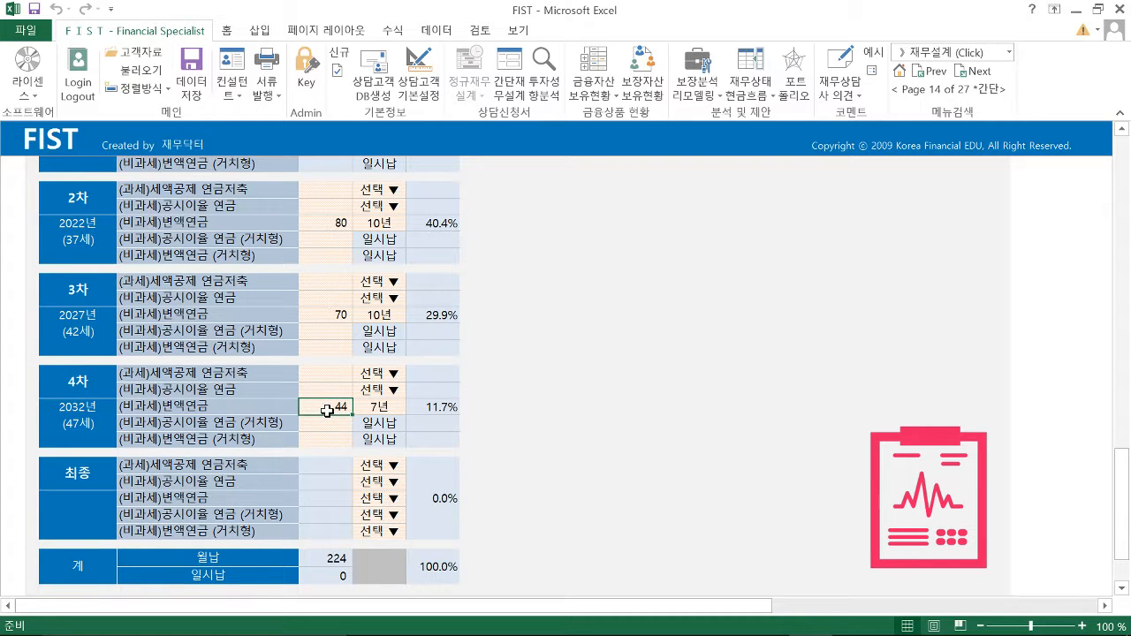
pyautogui.click(380, 407)
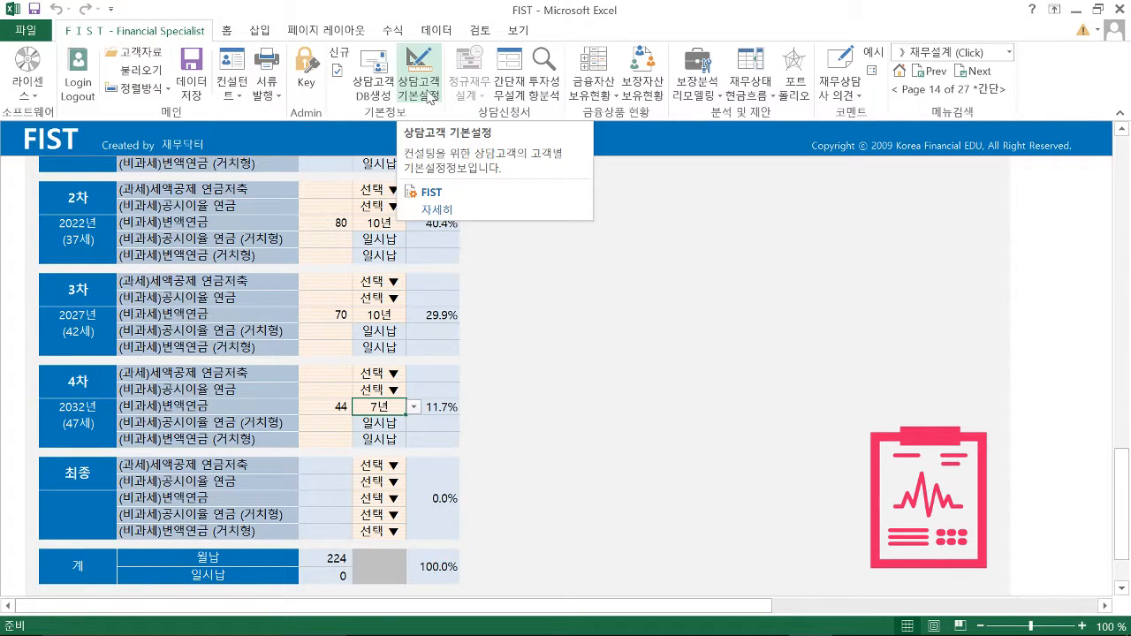
# - Open the 상담고객 기본설정 page and select 40% as the 은퇴목표 준비율
pyautogui.click(431, 97)
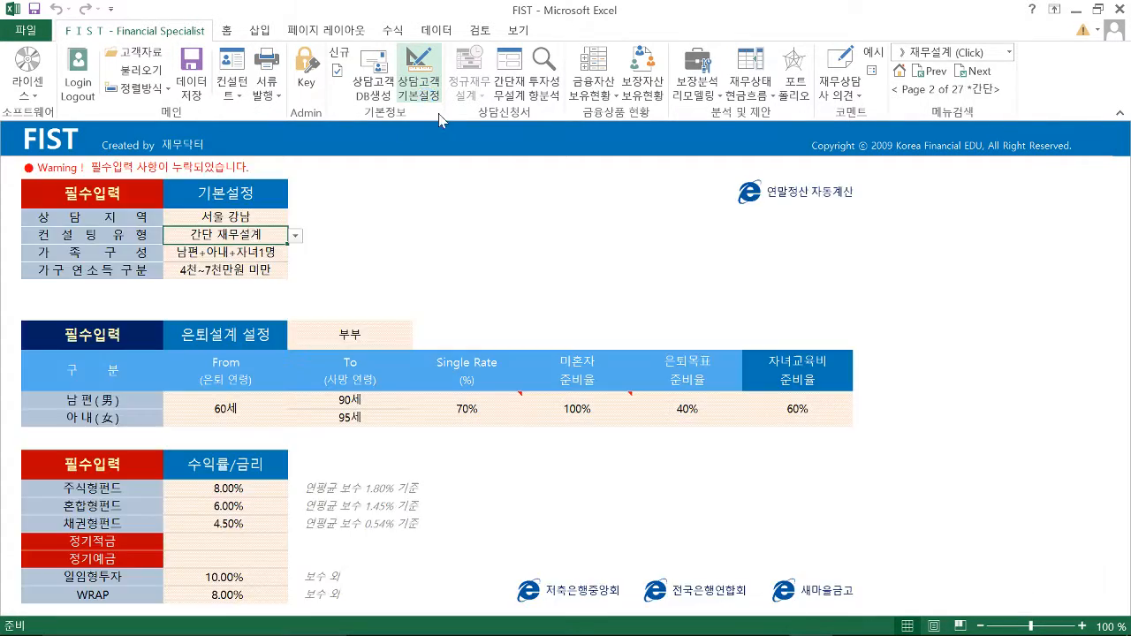
pyautogui.click(698, 421)
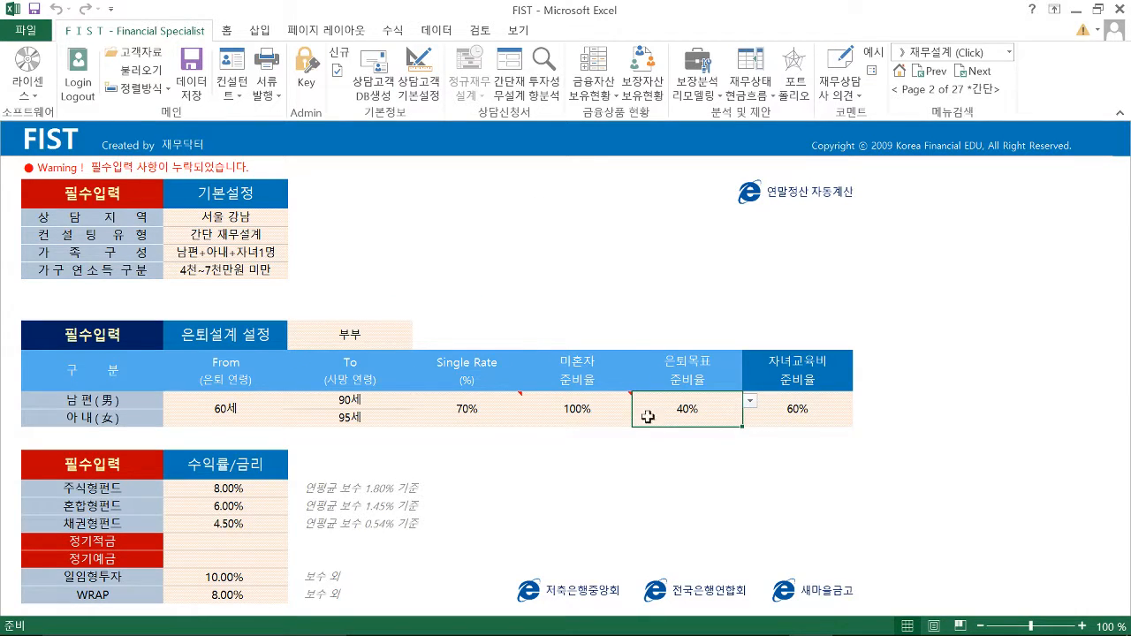
pyautogui.click(750, 401)
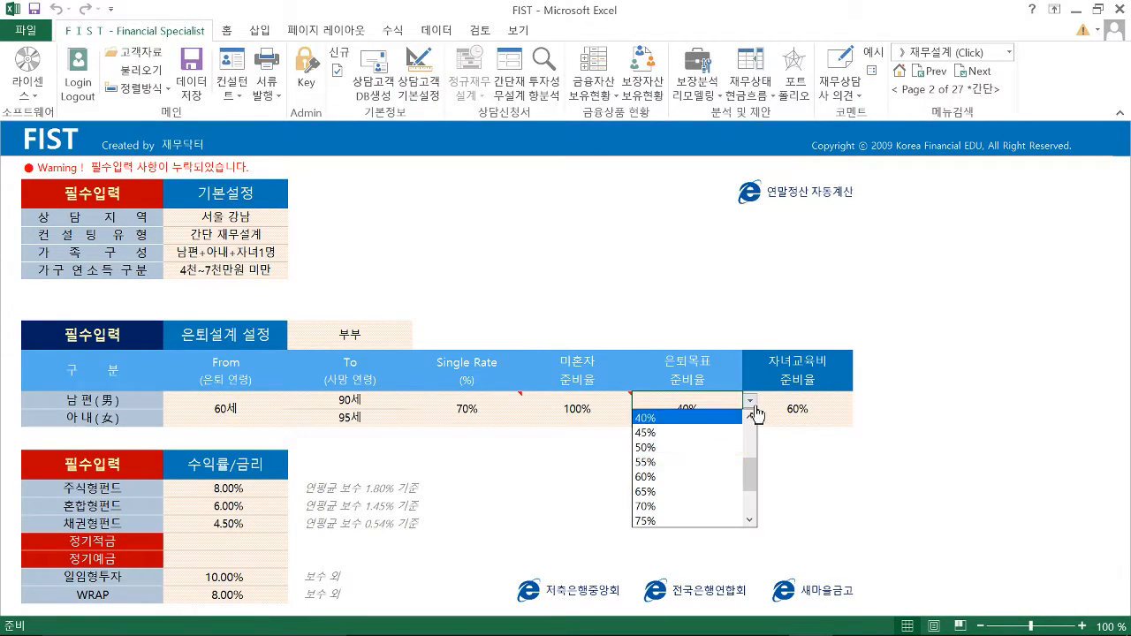
pyautogui.click(657, 414)
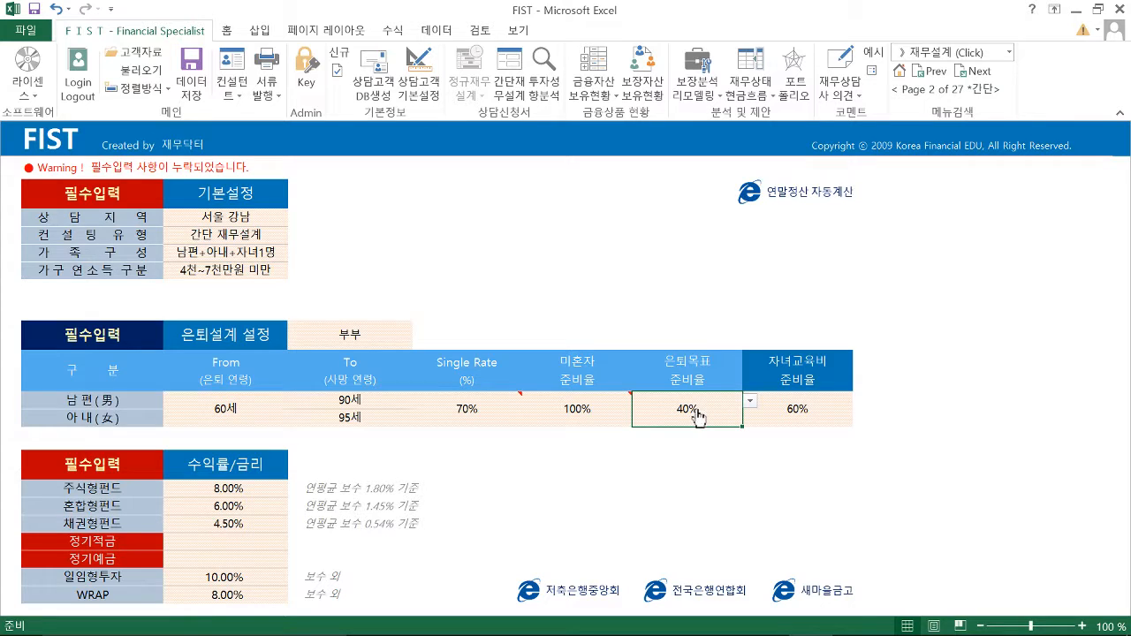
# - Open the 간단 재무설계 form and review the personal details and the total of the 희망 은퇴생활비 (월간) table
pyautogui.click(517, 89)
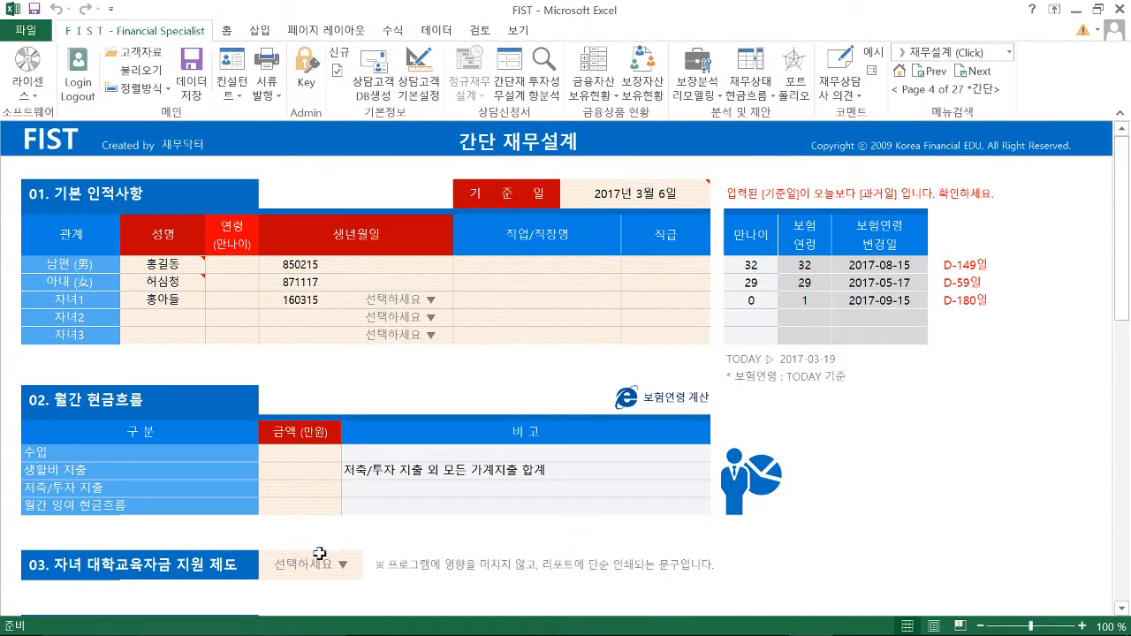
pyautogui.scroll(-2, 352, 455)
pyautogui.scroll(-7, 352, 456)
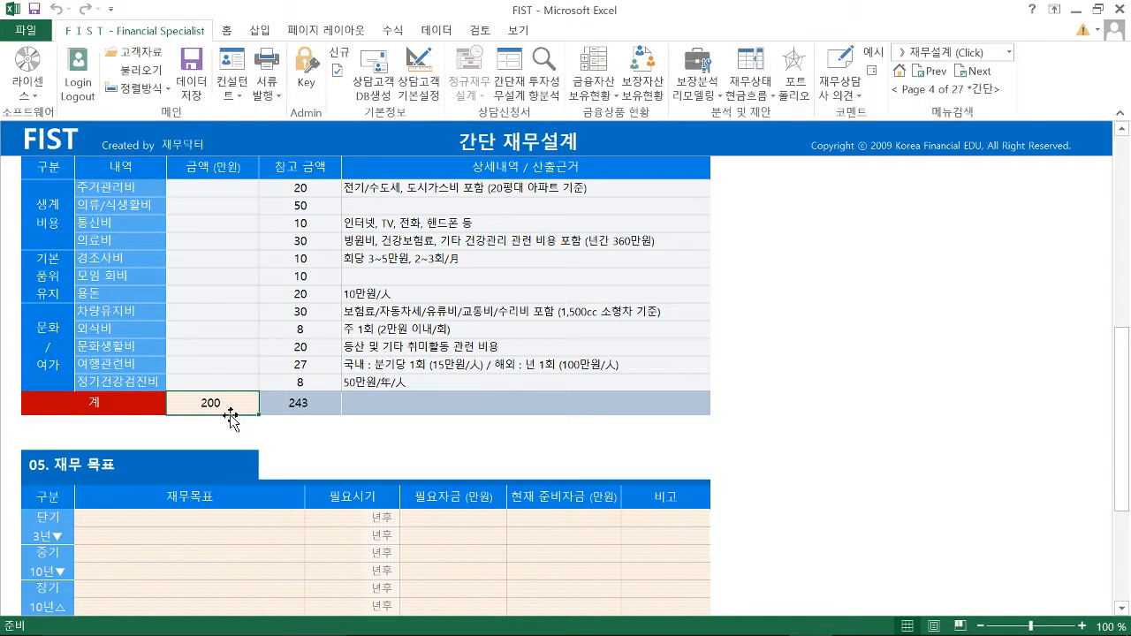
pyautogui.scroll(10, 232, 416)
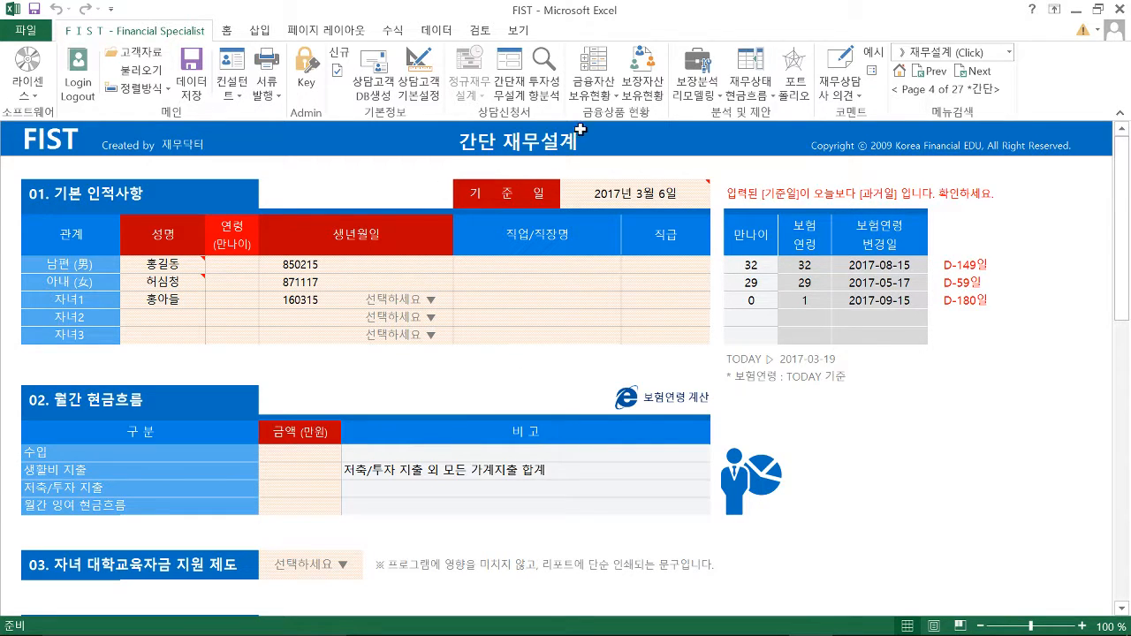
pyautogui.scroll(-7, 379, 409)
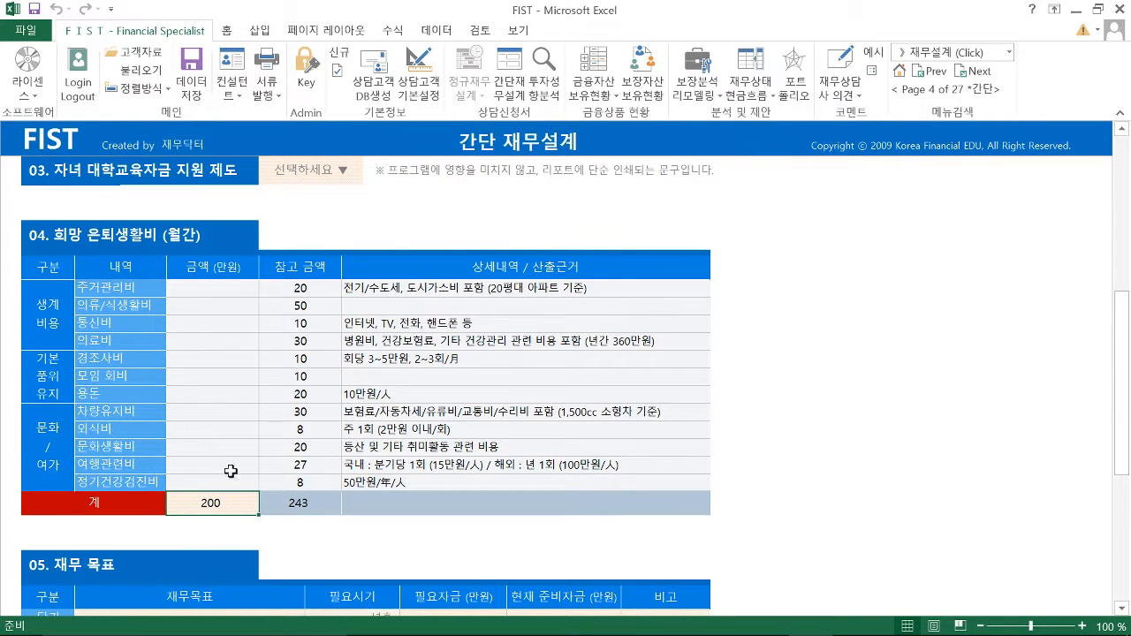
# - Return to the 상담고객 기본설정 page and check the retirement age in the 은퇴설계 설정 table
pyautogui.click(417, 89)
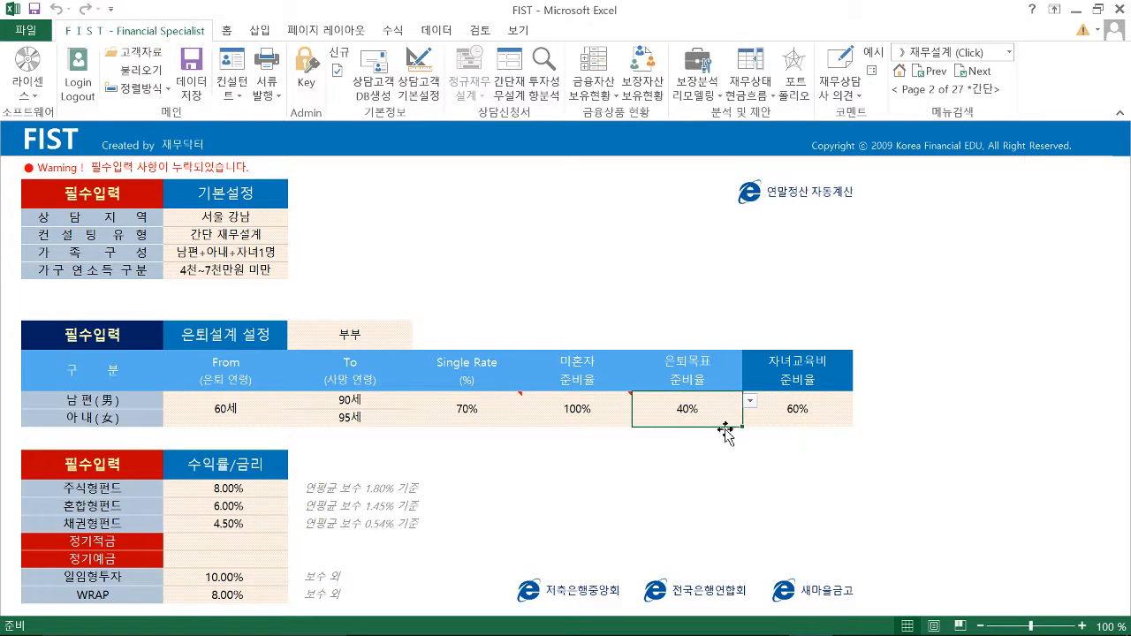
pyautogui.click(242, 416)
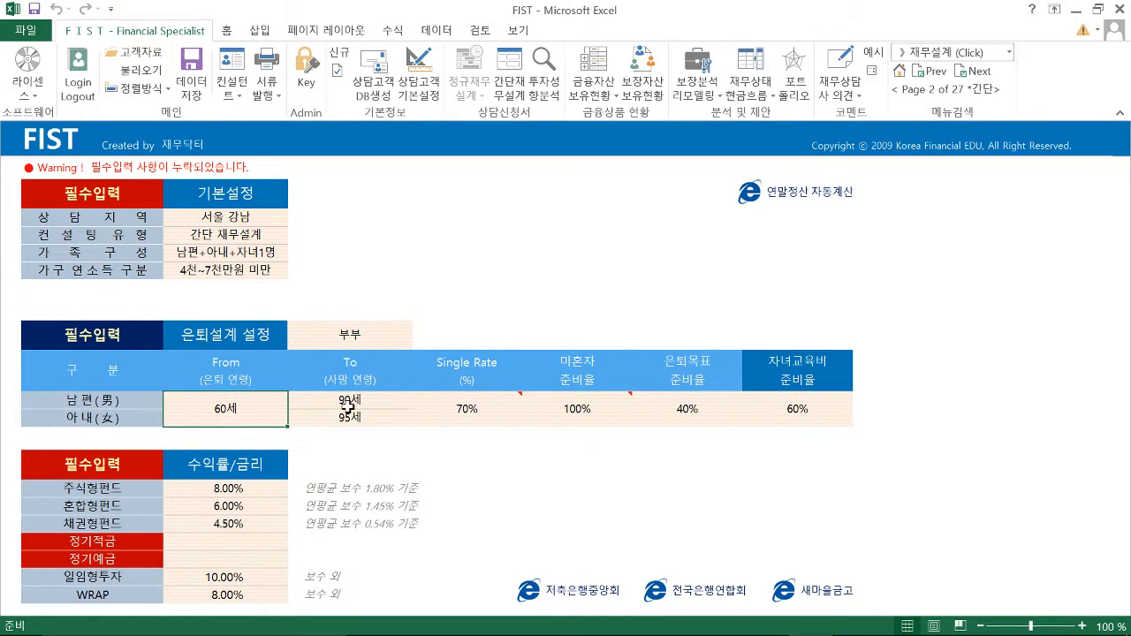
# - Reopen the Plan-A portfolio and compare the 변액연금 payments and payment periods of the 1차 to 4차 rounds in 장기운용
pyautogui.click(795, 81)
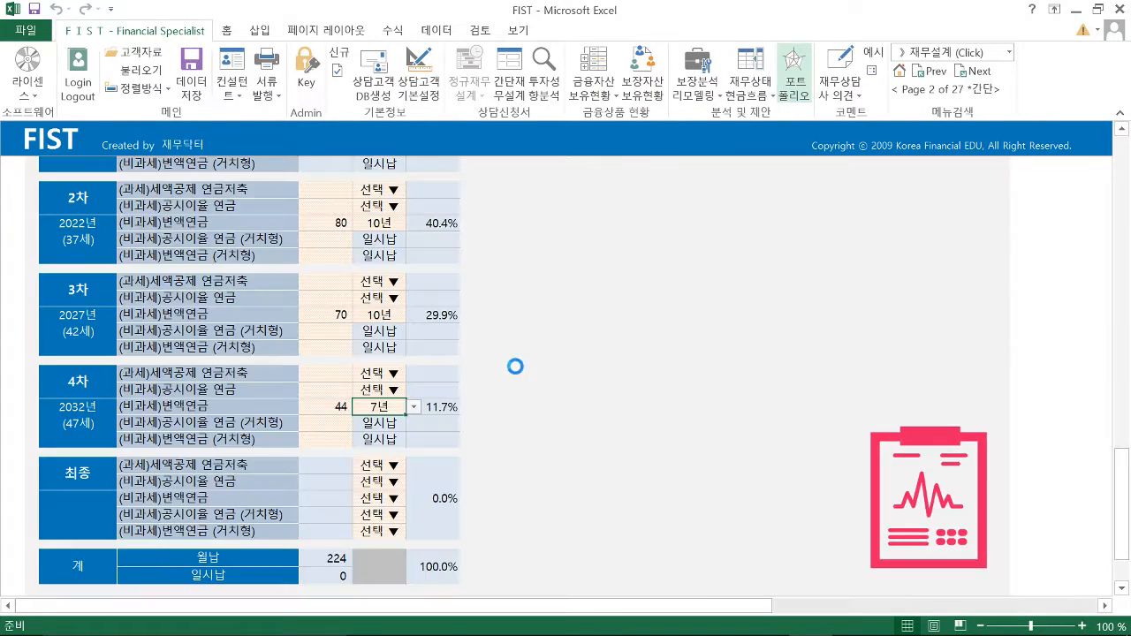
pyautogui.scroll(2, 509, 347)
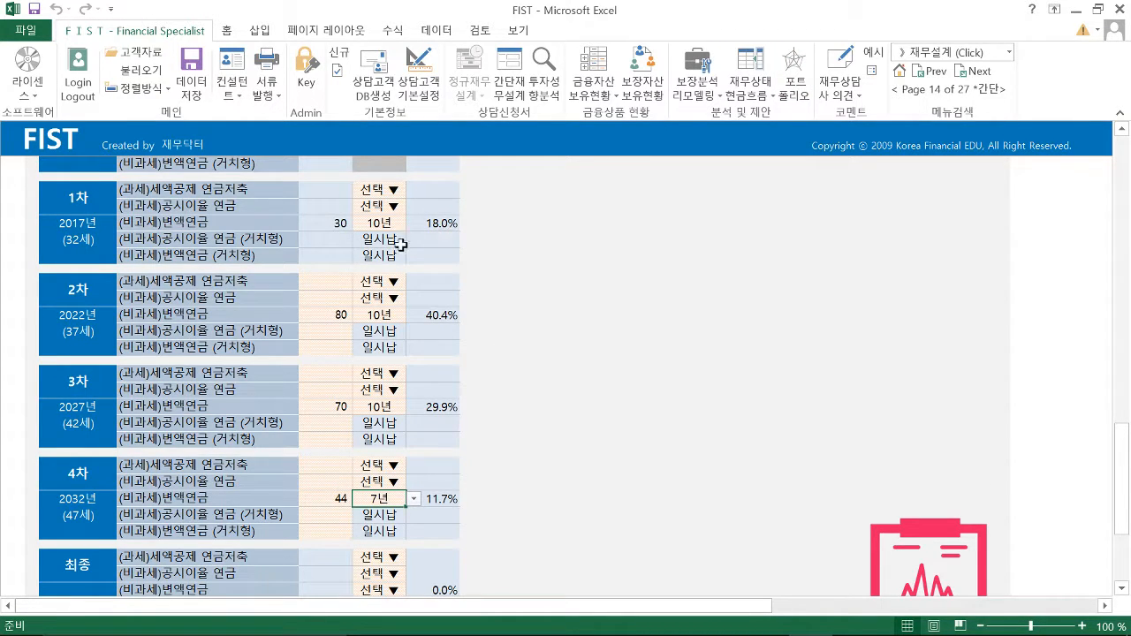
pyautogui.click(377, 320)
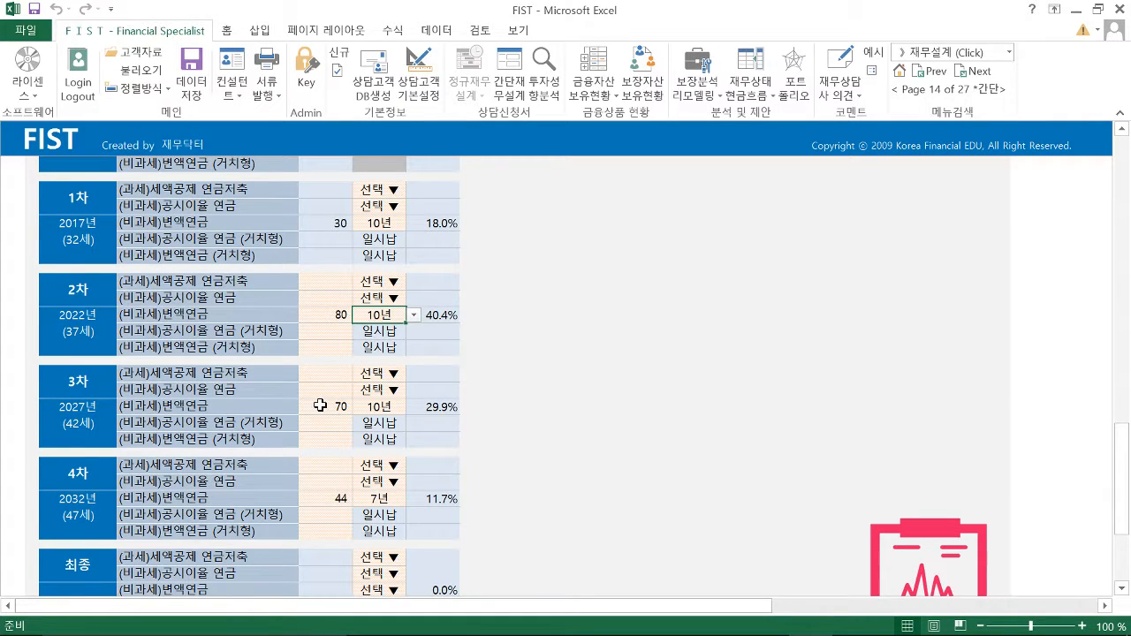
pyautogui.click(341, 410)
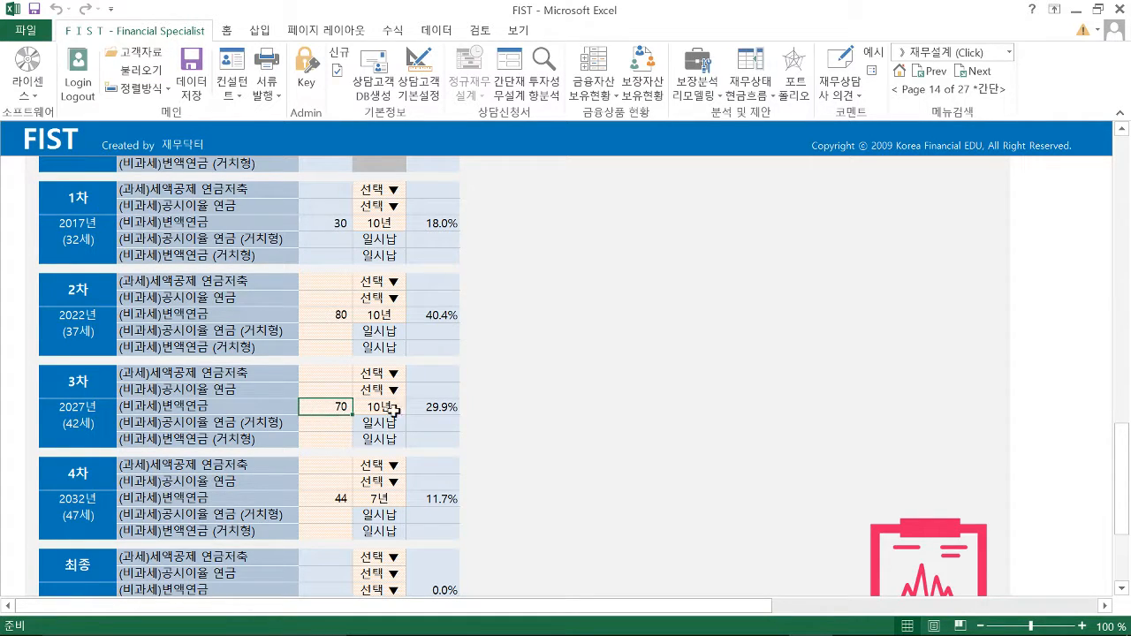
pyautogui.click(373, 405)
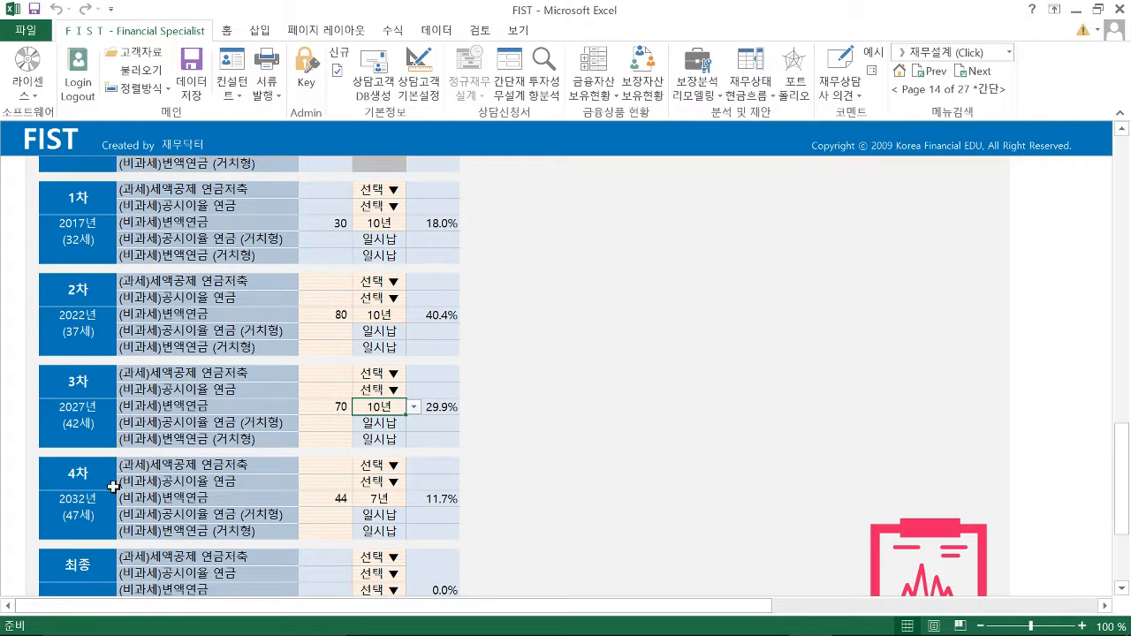
pyautogui.click(334, 499)
pyautogui.click(396, 500)
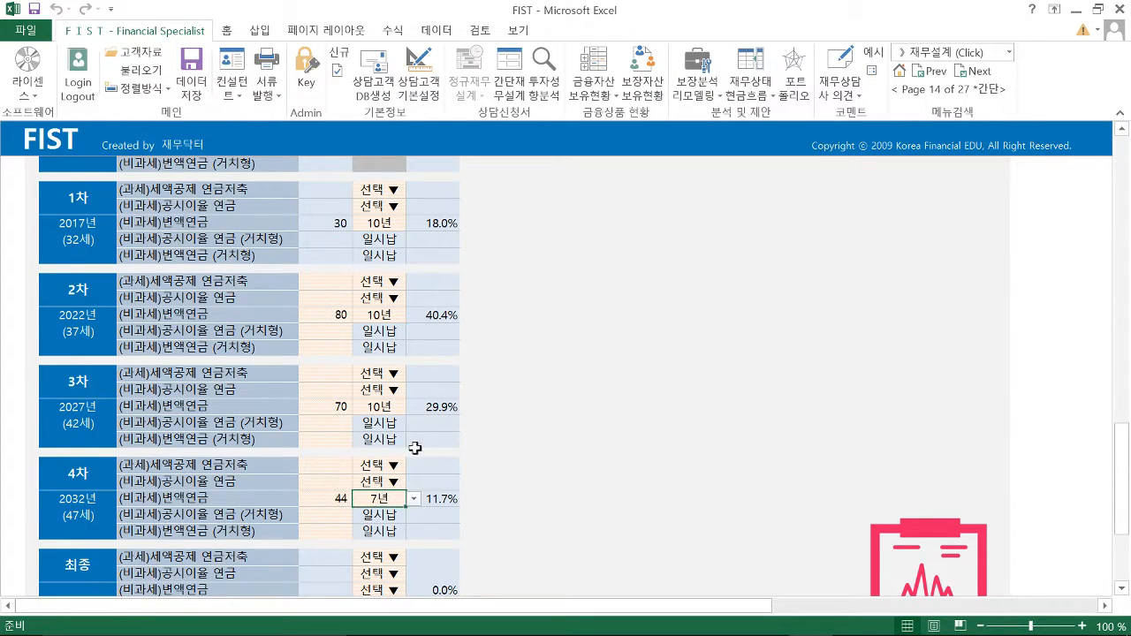
pyautogui.scroll(-1, 400, 484)
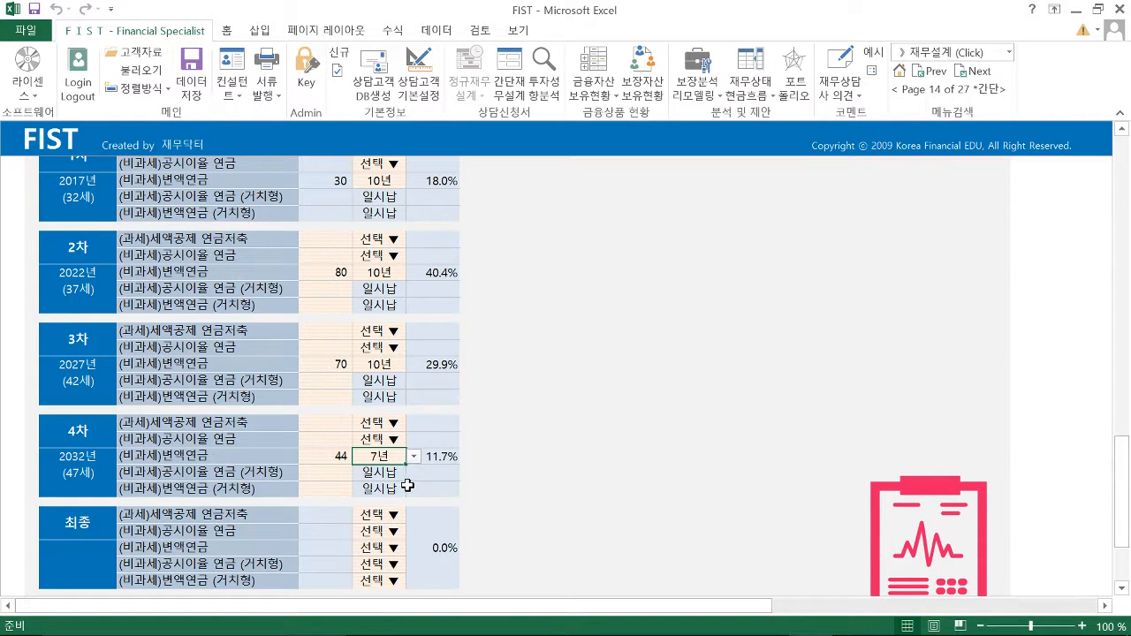
# - Open the 현금흐름표 and compare the 조정(A) and 조정(B) amounts of 변액연금보험
pyautogui.scroll(5, 452, 508)
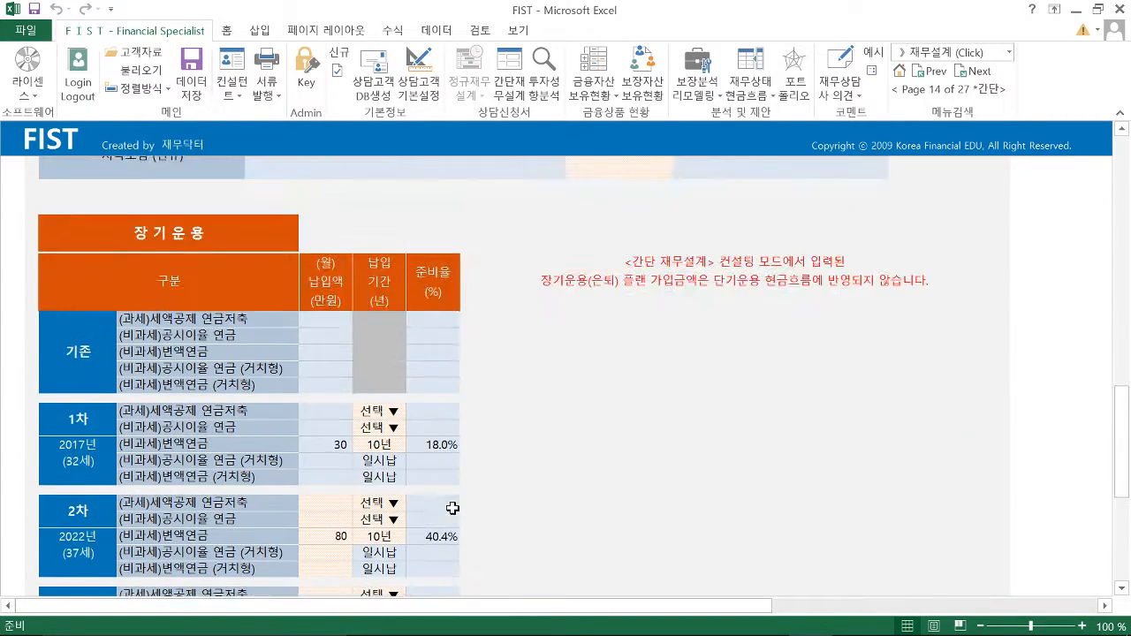
pyautogui.scroll(10, 430, 391)
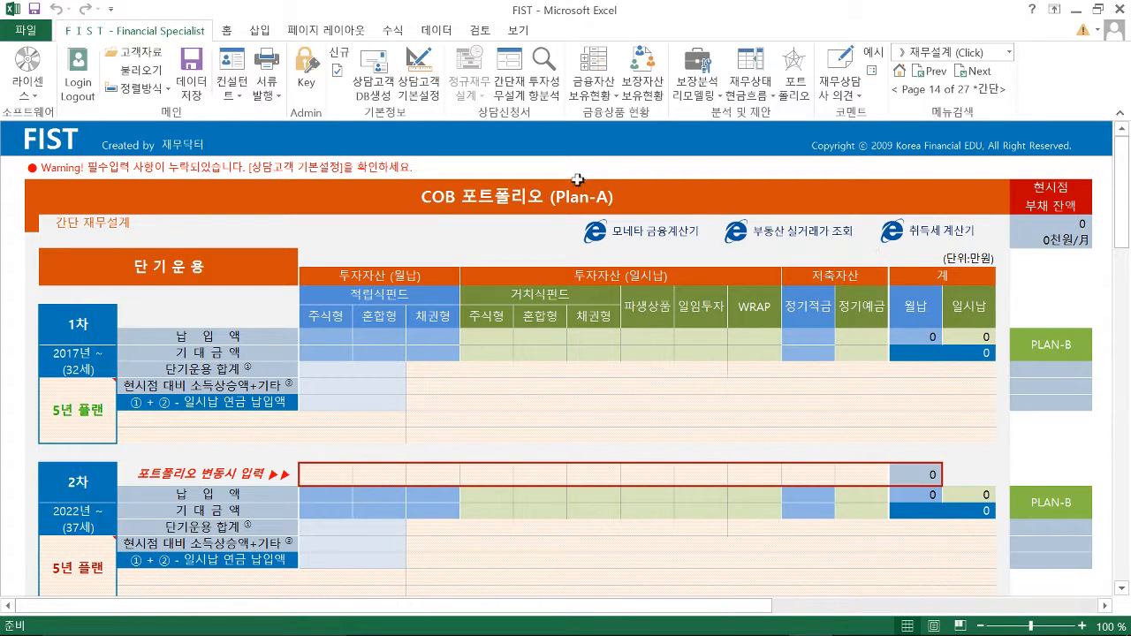
pyautogui.click(749, 93)
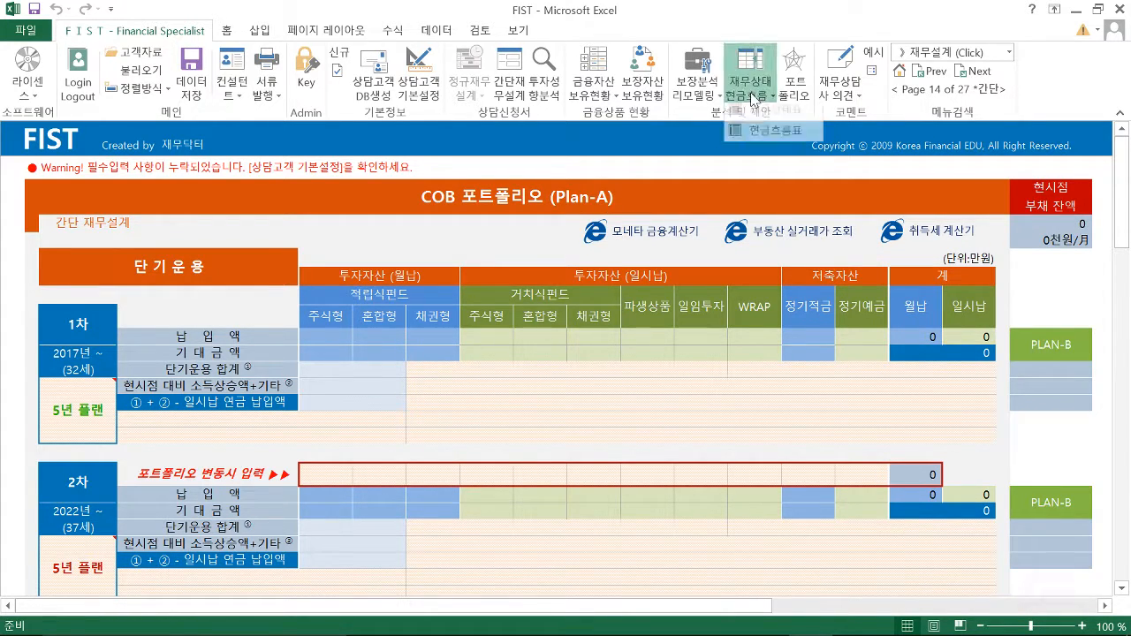
pyautogui.click(777, 139)
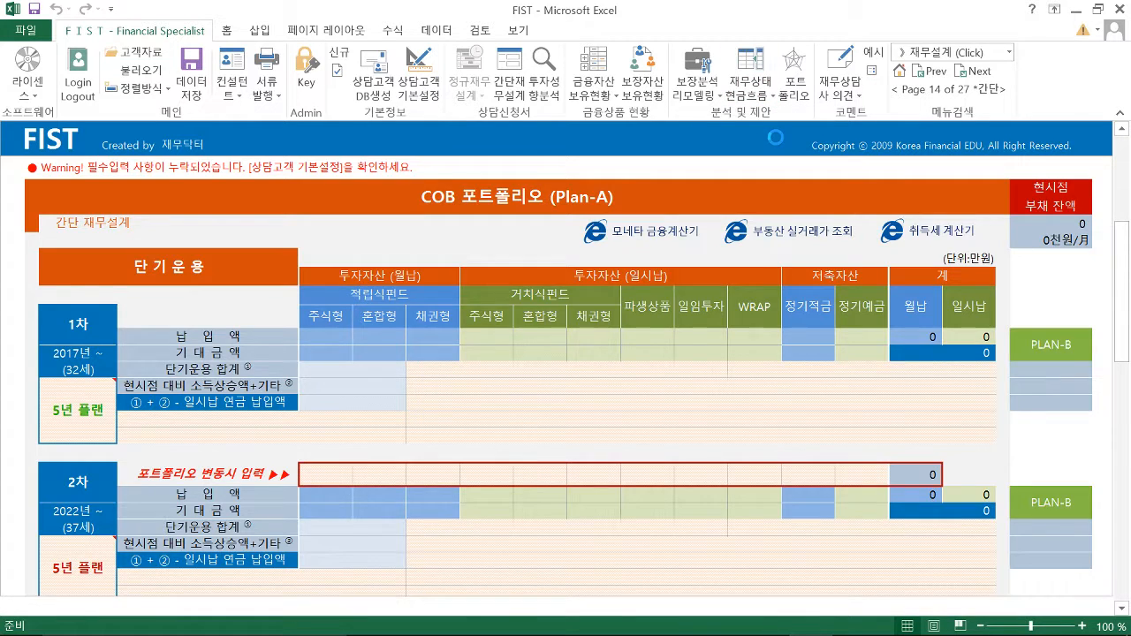
pyautogui.click(640, 382)
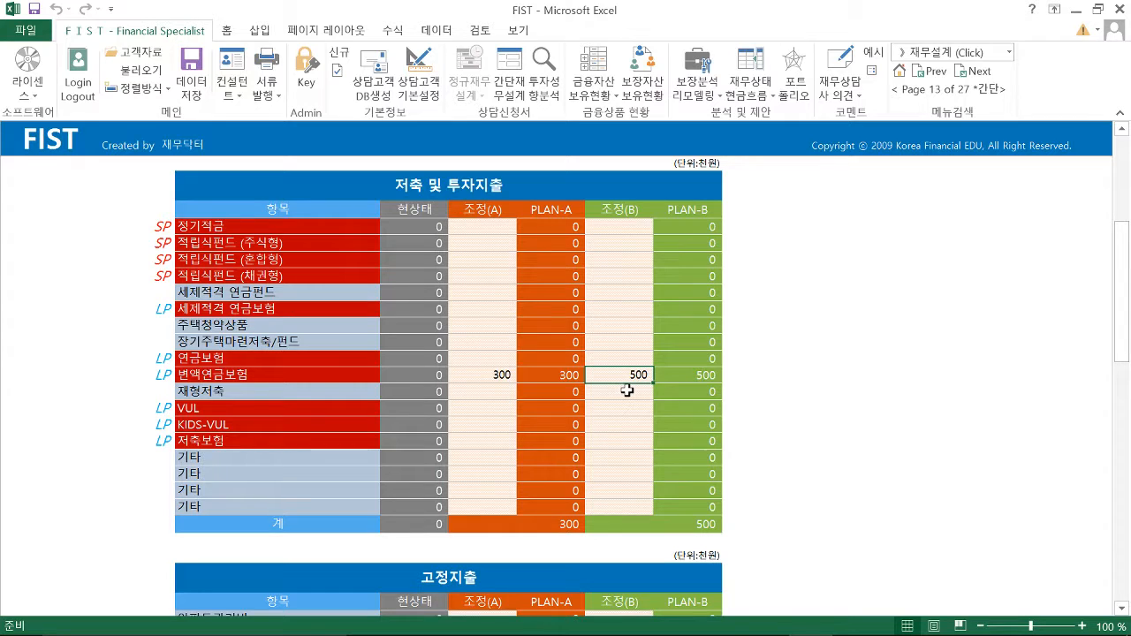
pyautogui.click(483, 376)
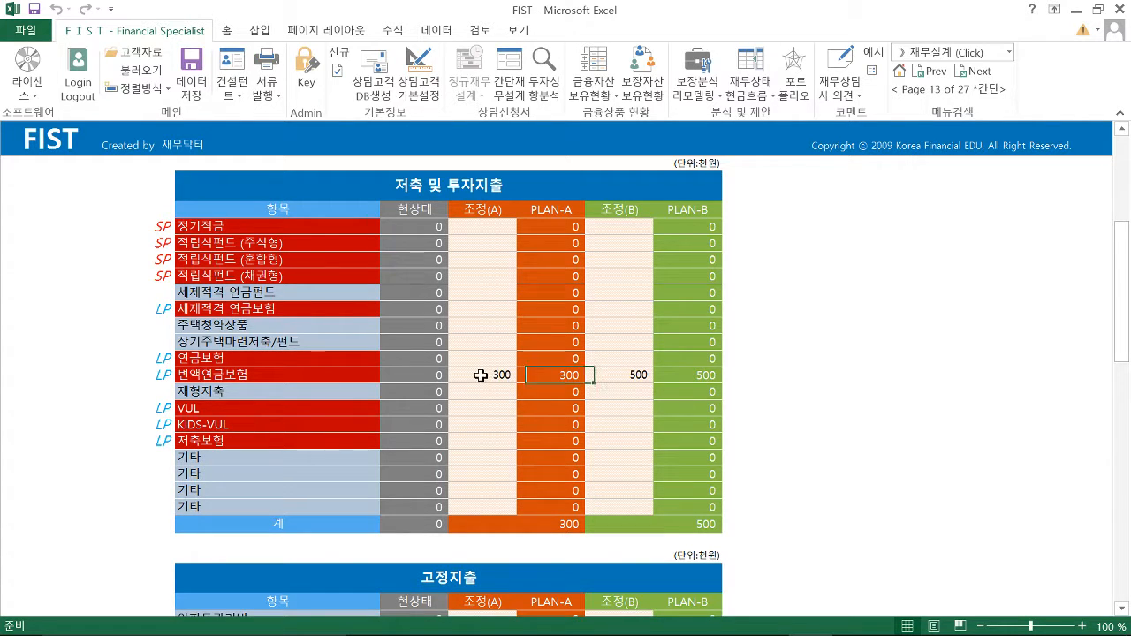
pyautogui.click(638, 375)
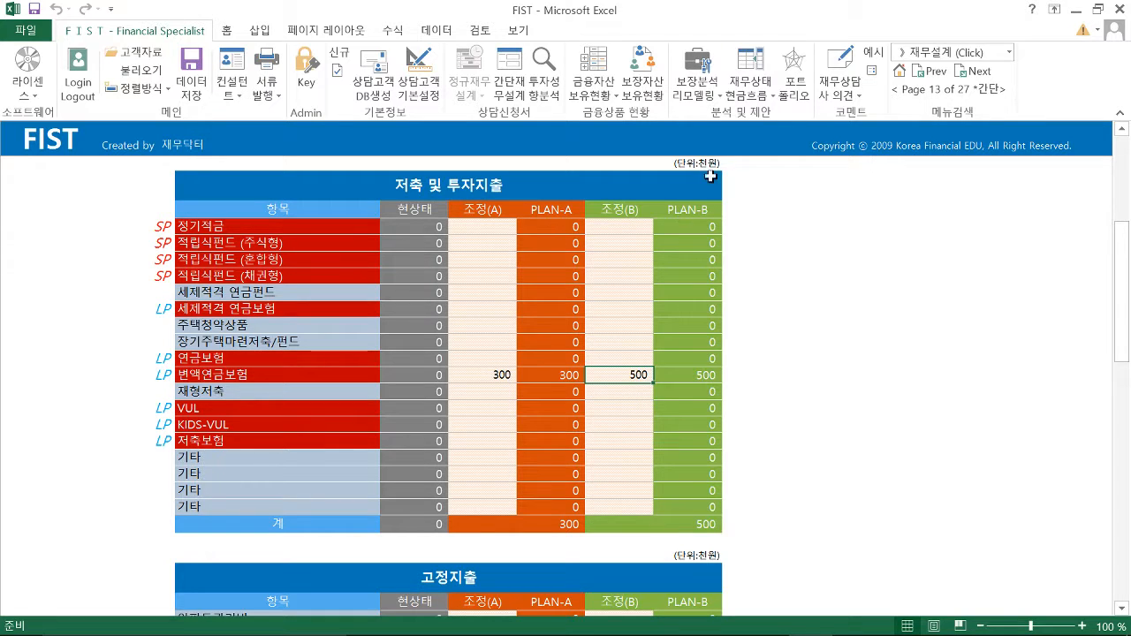
# - Go back to the COB portfolio and review Plan-A's 장기운용 rounds, preparation rates and overall total
pyautogui.click(794, 84)
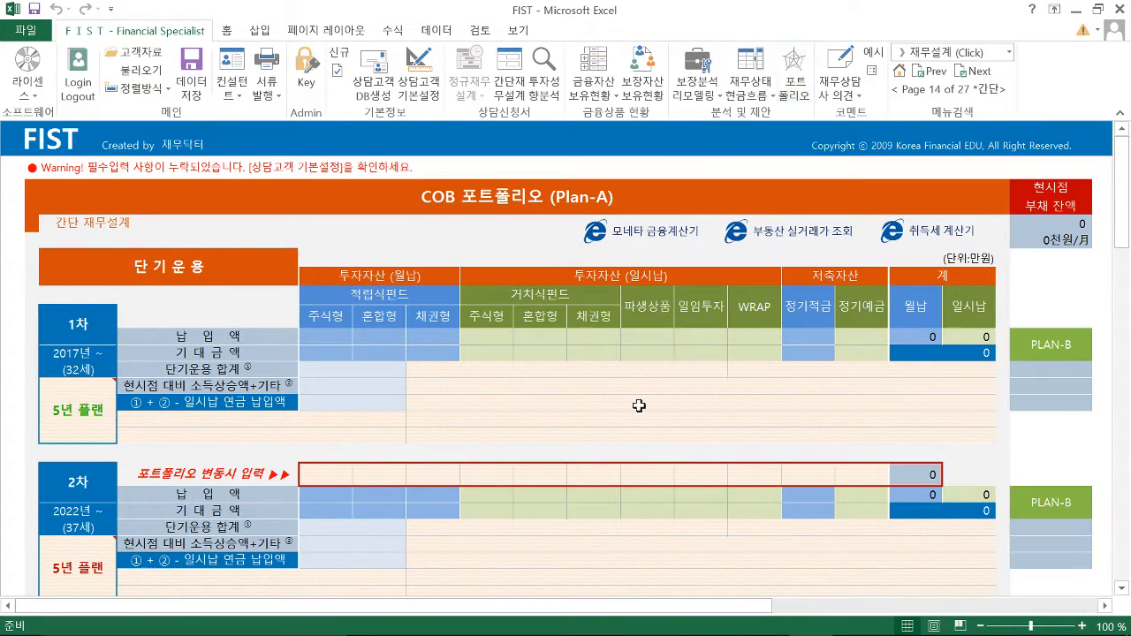
pyautogui.scroll(-15, 571, 434)
pyautogui.scroll(-9, 536, 434)
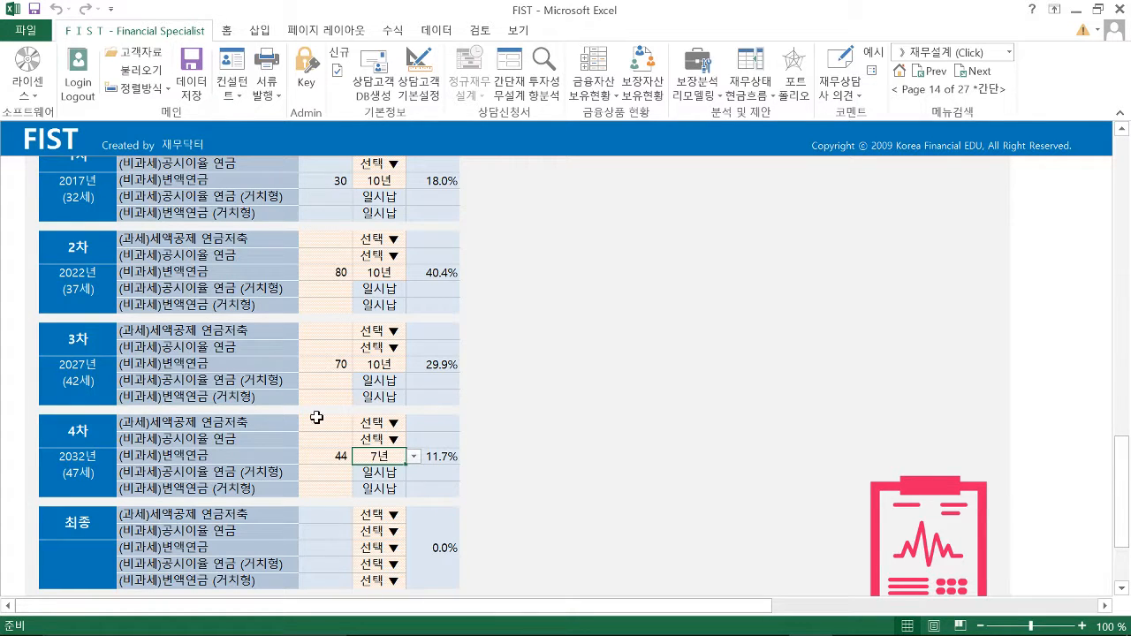
pyautogui.scroll(-2, 467, 501)
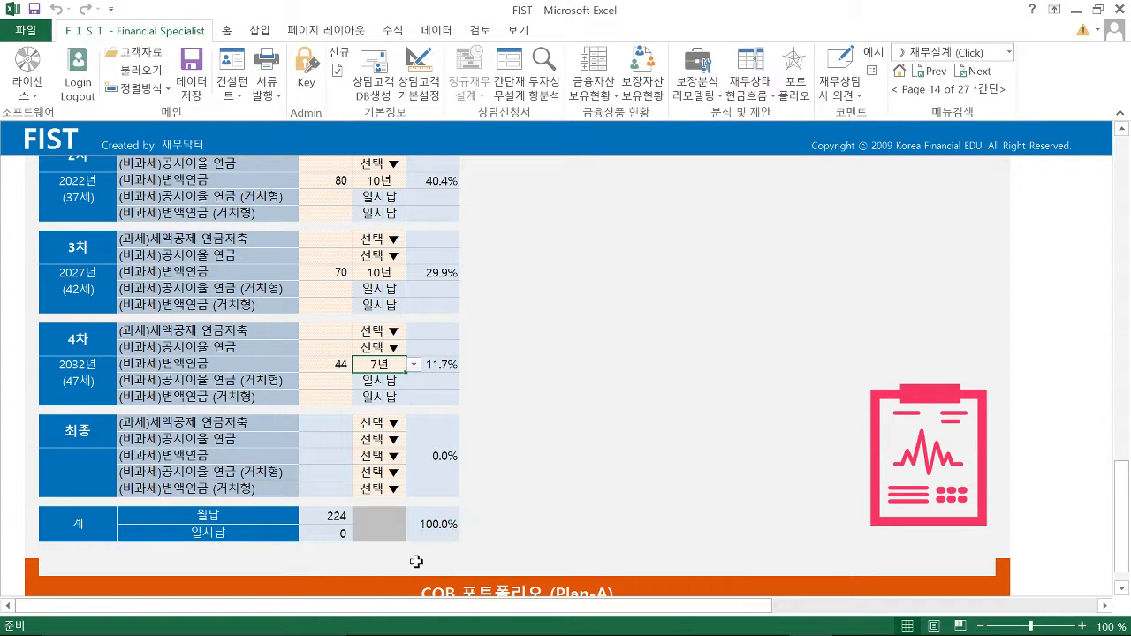
pyautogui.scroll(4, 182, 273)
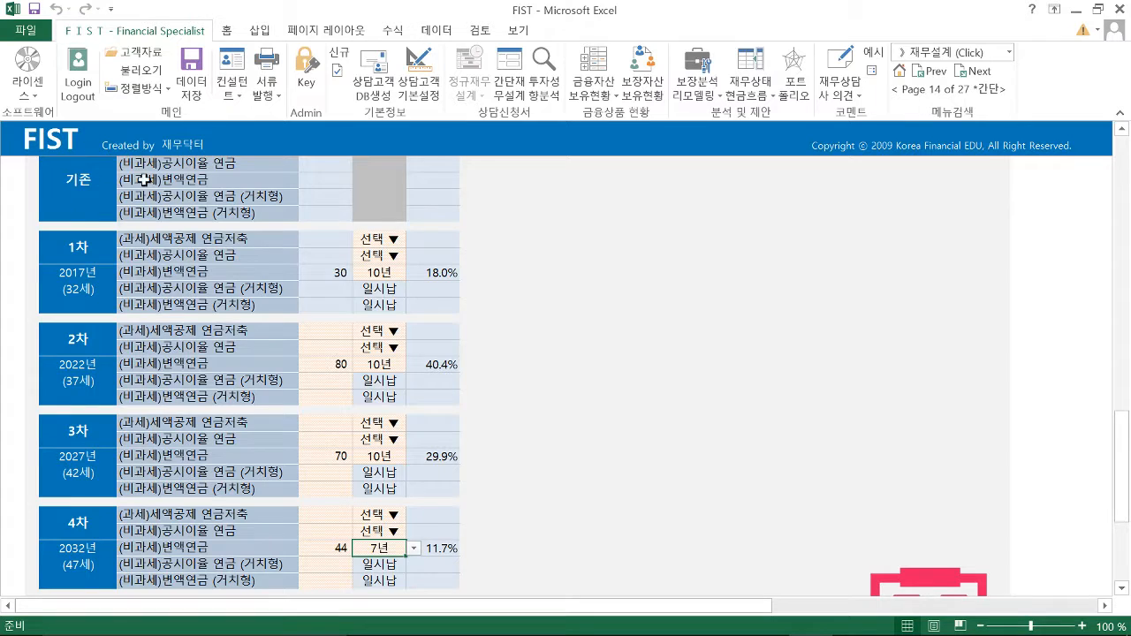
pyautogui.scroll(3, 144, 179)
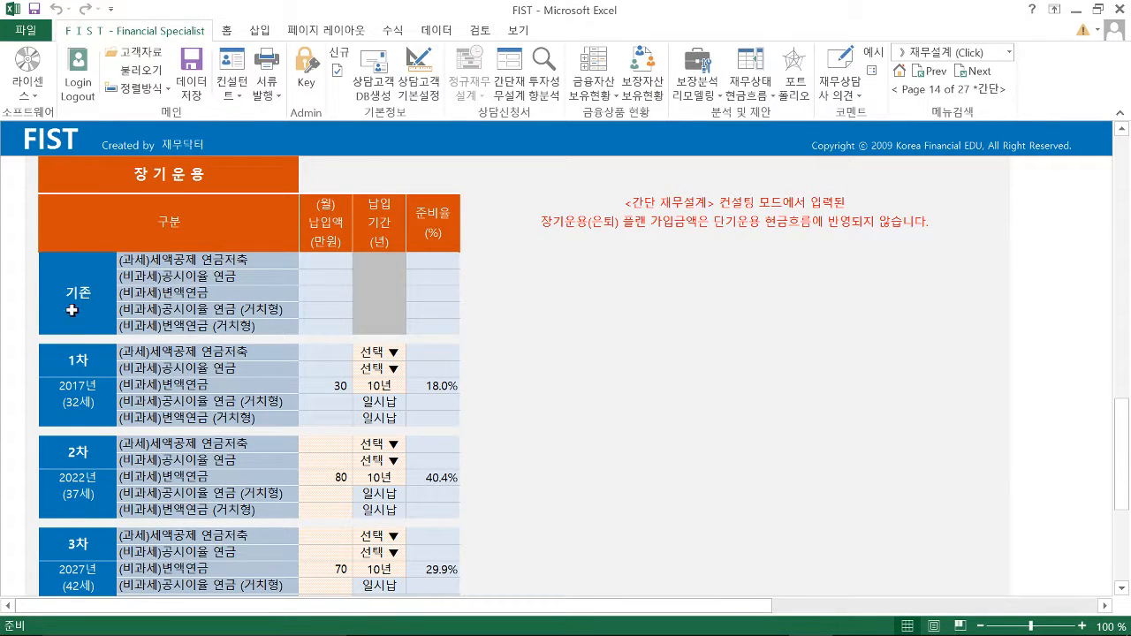
pyautogui.scroll(-4, 104, 306)
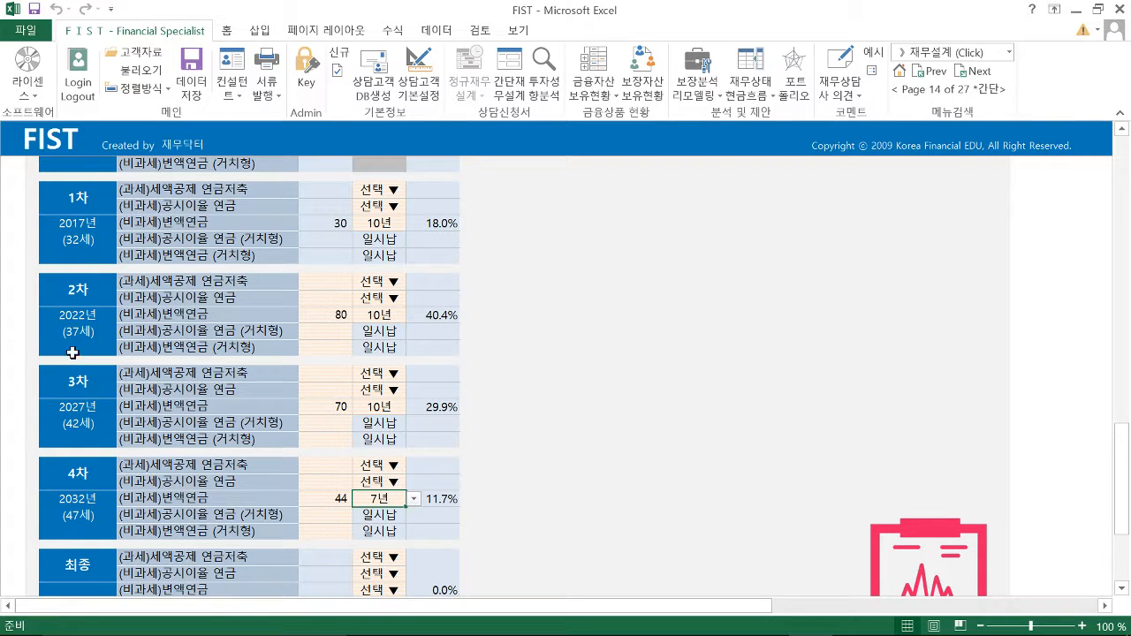
pyautogui.scroll(-1, 141, 504)
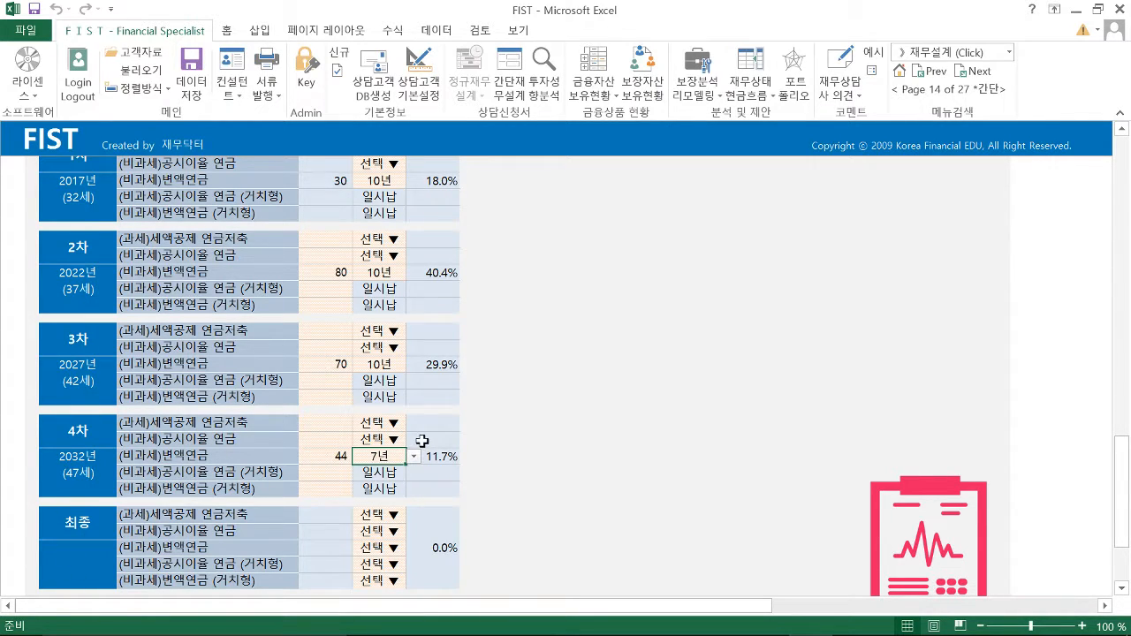
pyautogui.scroll(5, 422, 441)
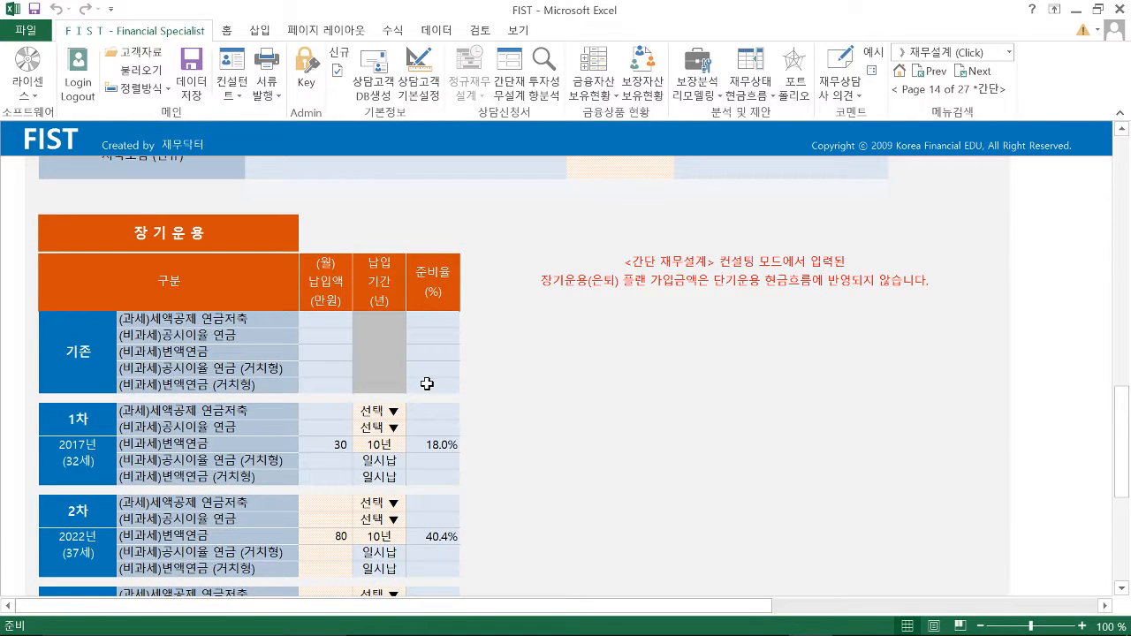
pyautogui.scroll(-1, 427, 384)
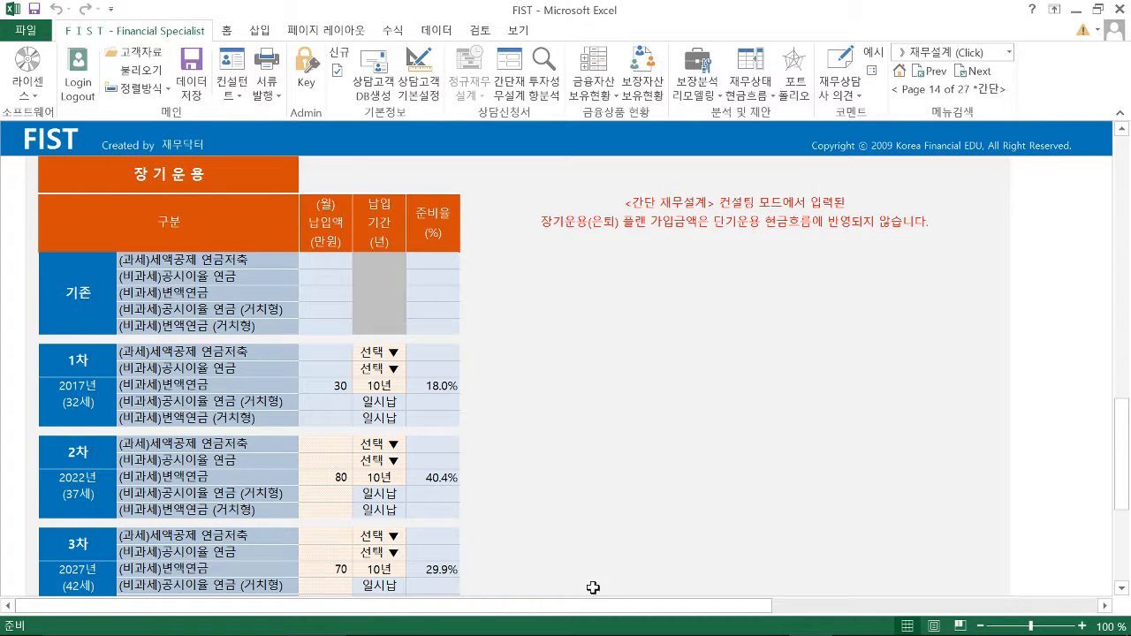
# - View Plan-B's 장기운용 section and return to the 현금흐름표 to check the 조정(B) amount of 변액연금보험
pyautogui.moveTo(559, 608); pyautogui.dragTo(793, 613)
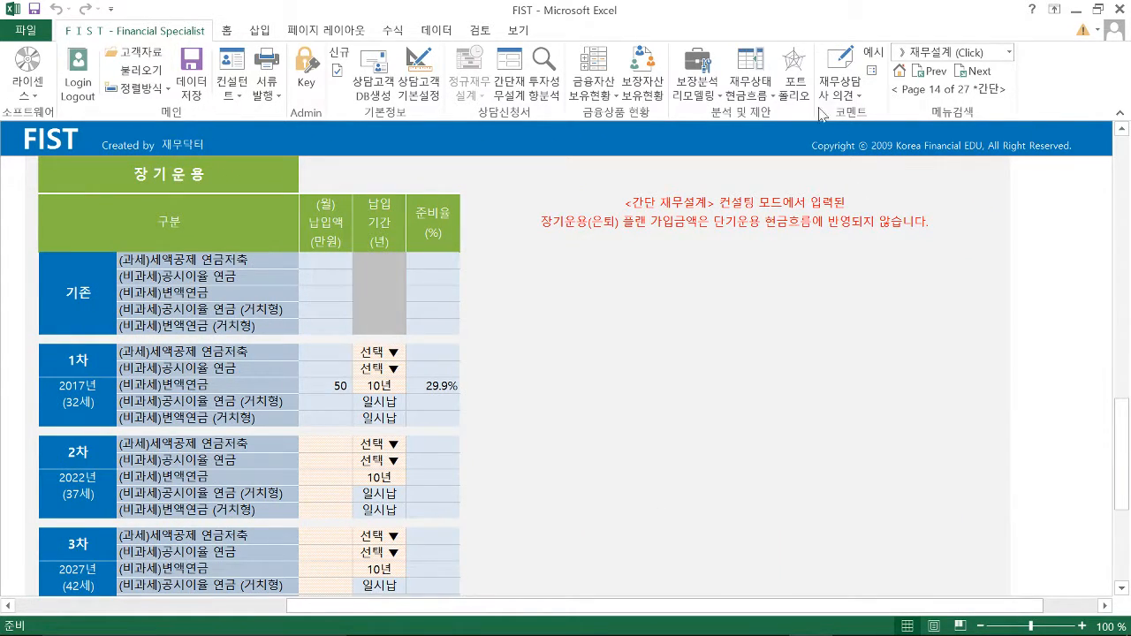
pyautogui.click(750, 88)
pyautogui.click(765, 133)
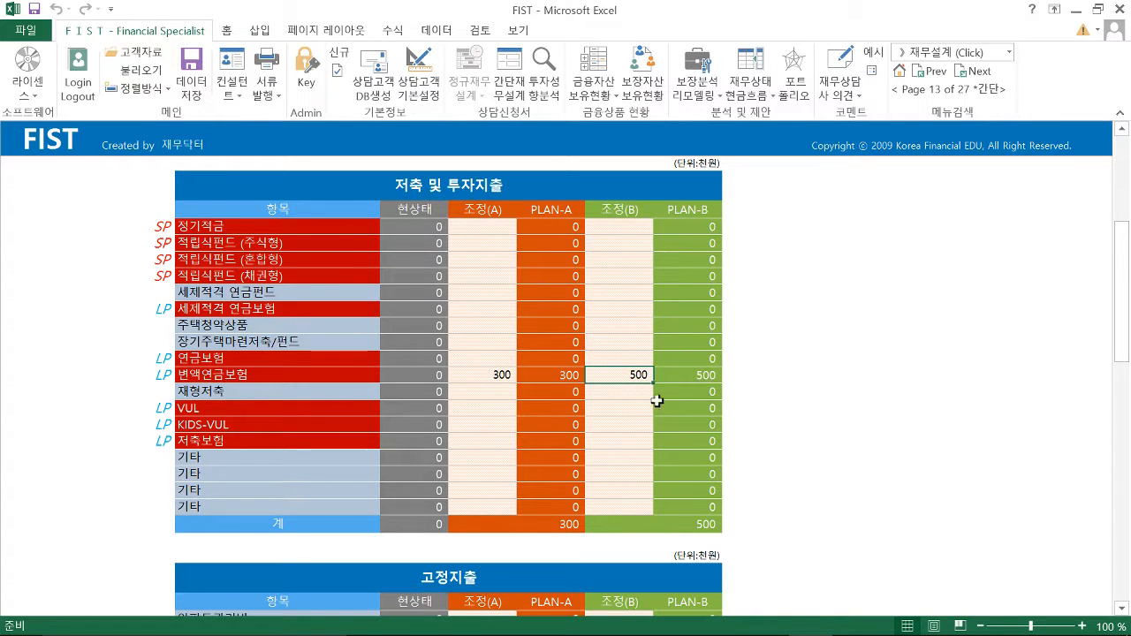
# - Return to the portfolio page and set the monthly payment of Plan-B's 2차 변액연금 in 장기운용 to 80만원, matching Plan-A
pyautogui.click(795, 78)
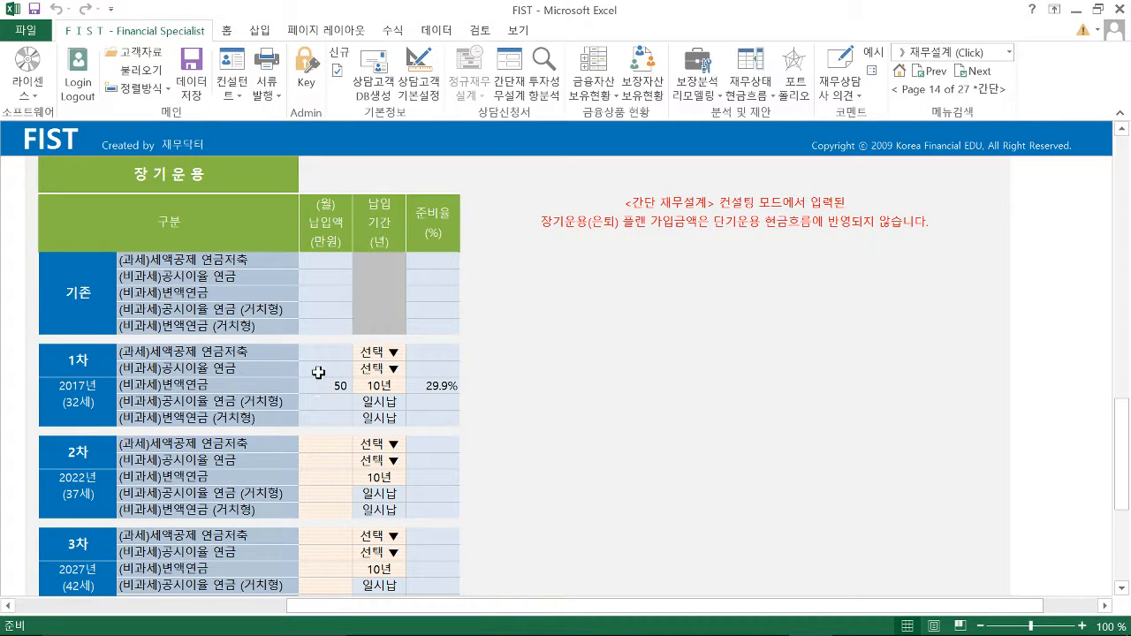
pyautogui.scroll(-4, 445, 407)
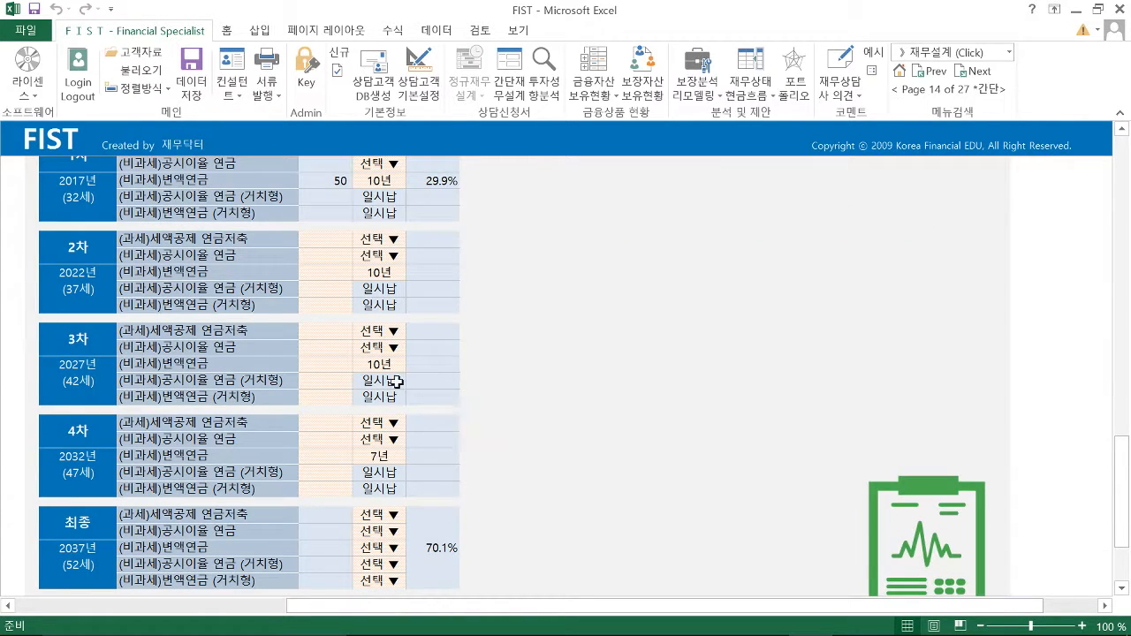
pyautogui.moveTo(696, 608); pyautogui.dragTo(387, 616)
pyautogui.click(337, 274)
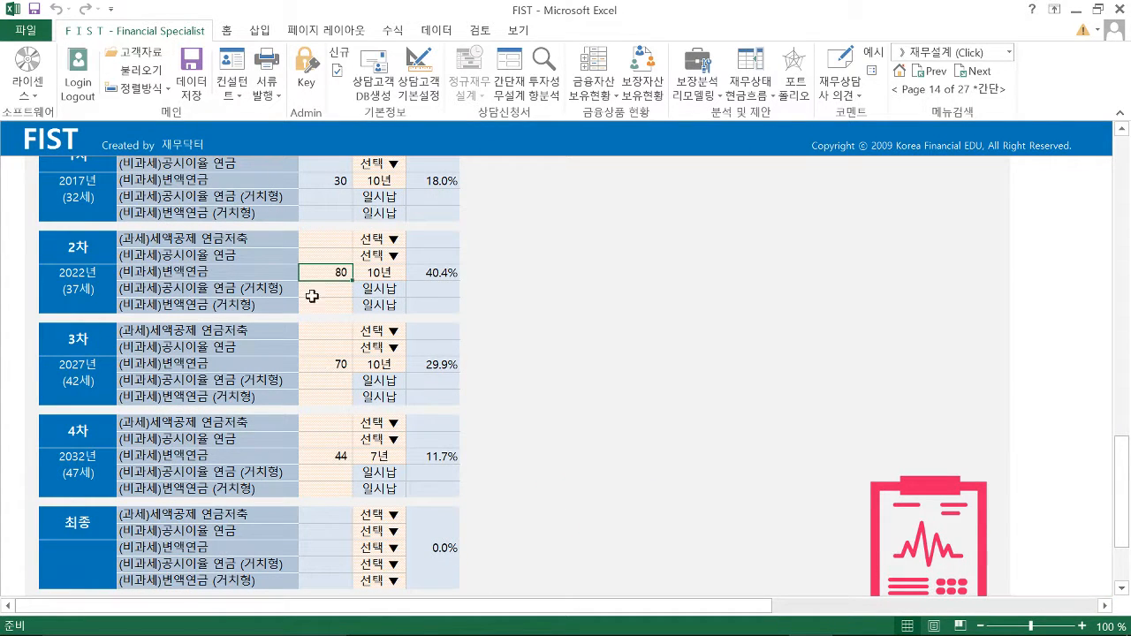
pyautogui.moveTo(532, 608); pyautogui.dragTo(730, 603)
pyautogui.click(594, 272)
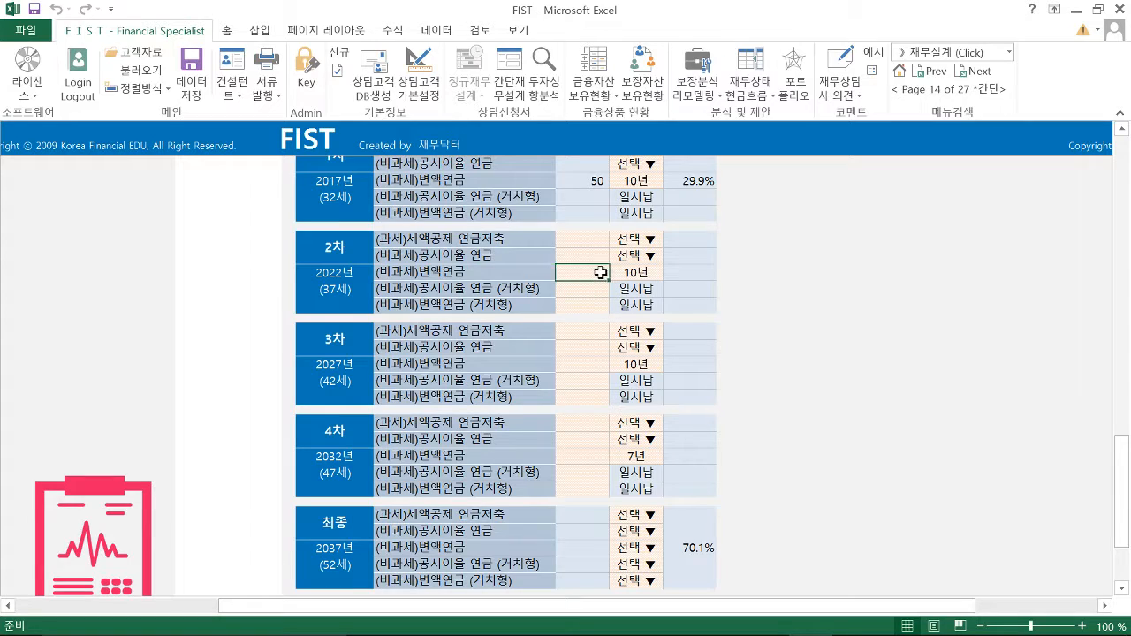
pyautogui.write('8')
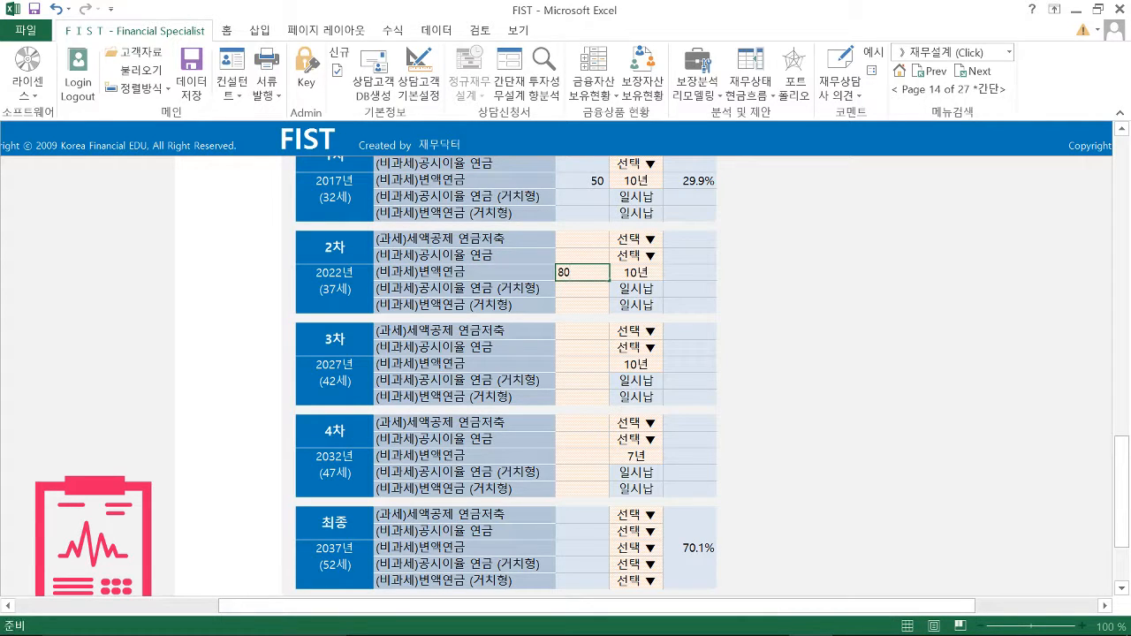
pyautogui.write('0')
pyautogui.press('Return')
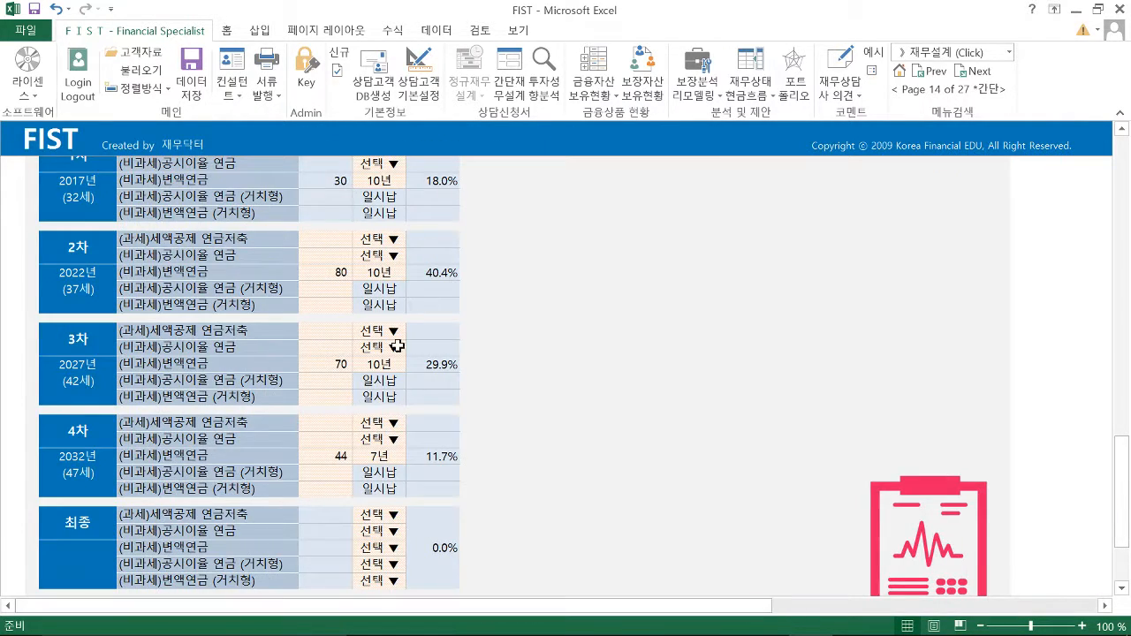
# - Set the monthly payment of Plan-B's 3차 변액연금 to 70만원, as in Plan-A
pyautogui.click(343, 360)
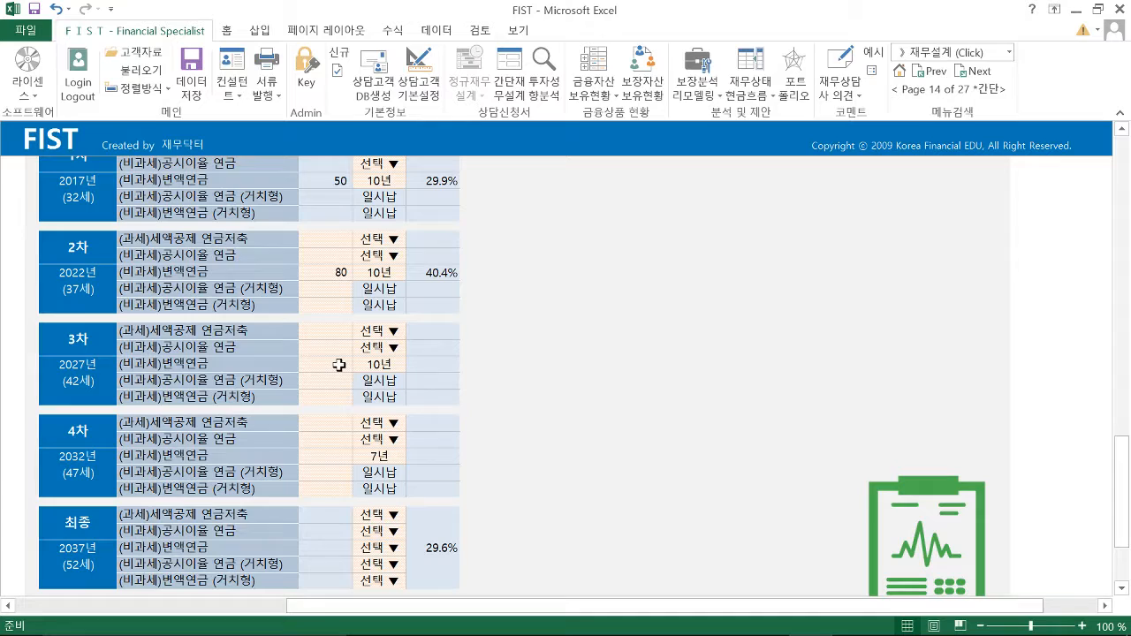
pyautogui.click(338, 365)
pyautogui.write('70')
pyautogui.press('Return')
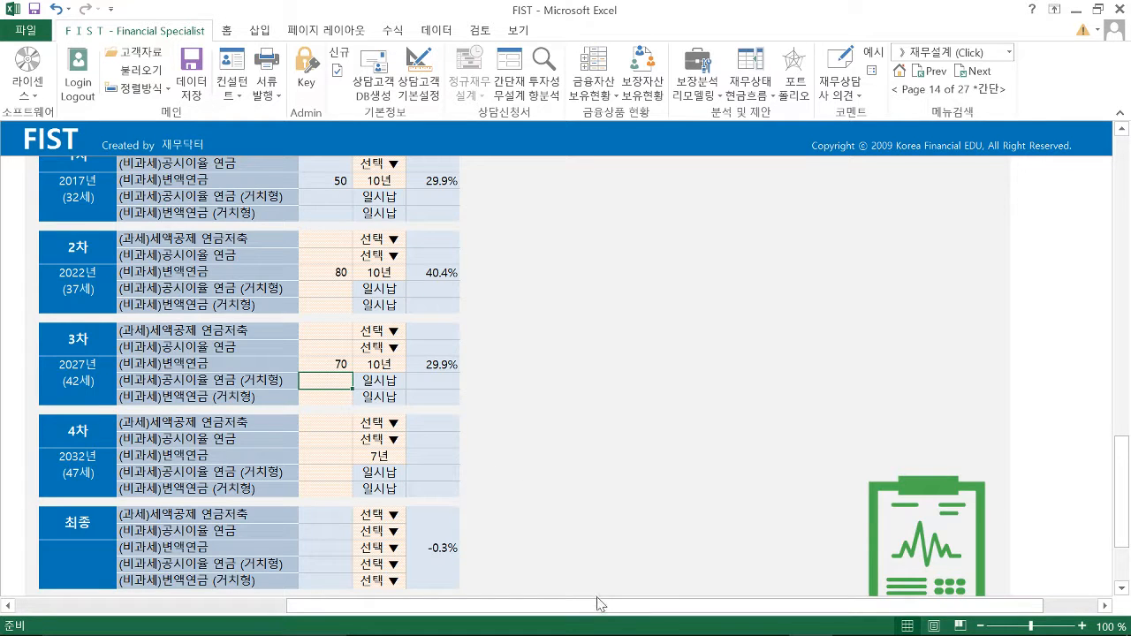
# - Compare the 4차 변액연금 payment, the 최종 preparation rate and the 계 totals between Plan-A and Plan-B
pyautogui.moveTo(598, 604); pyautogui.dragTo(247, 615)
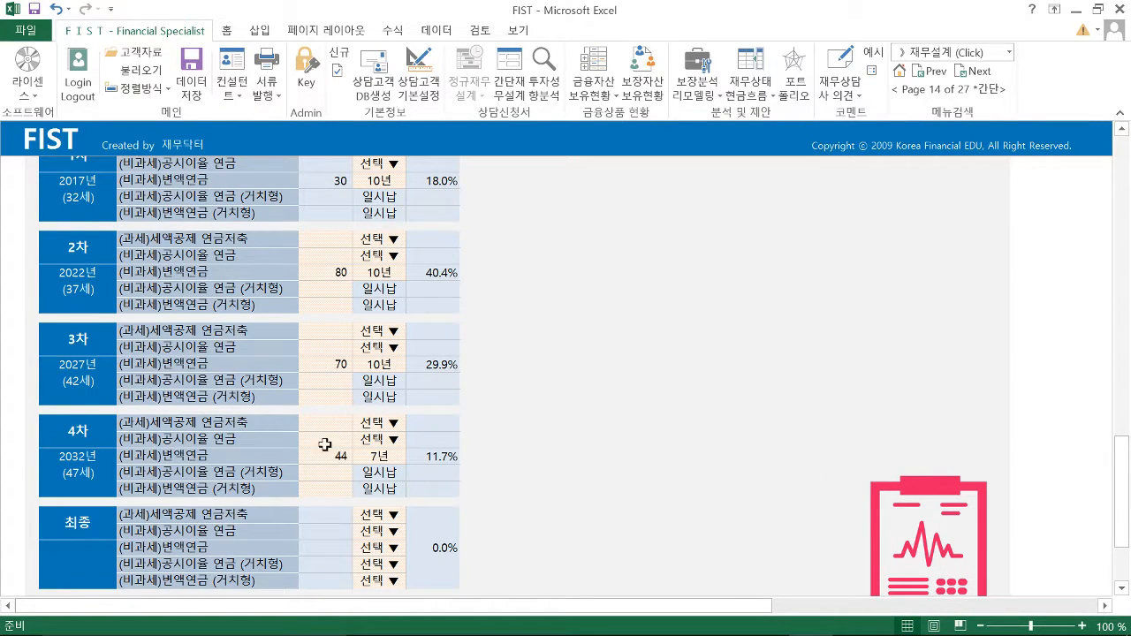
pyautogui.click(327, 455)
pyautogui.moveTo(414, 609); pyautogui.dragTo(687, 610)
pyautogui.click(338, 456)
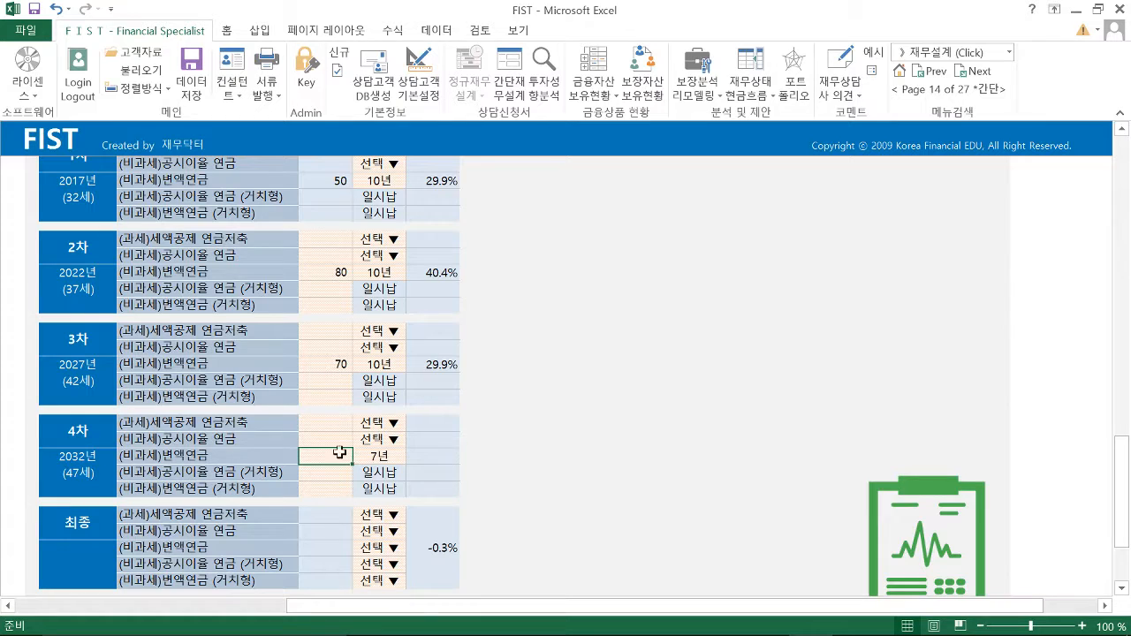
pyautogui.scroll(-2, 346, 453)
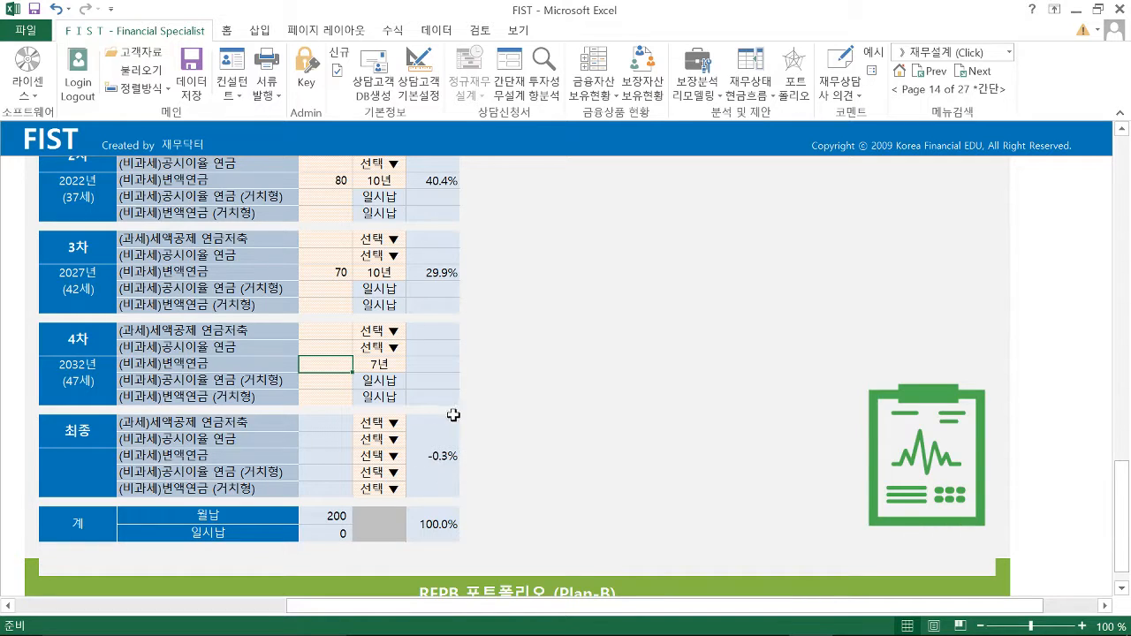
pyautogui.moveTo(508, 608); pyautogui.dragTo(221, 609)
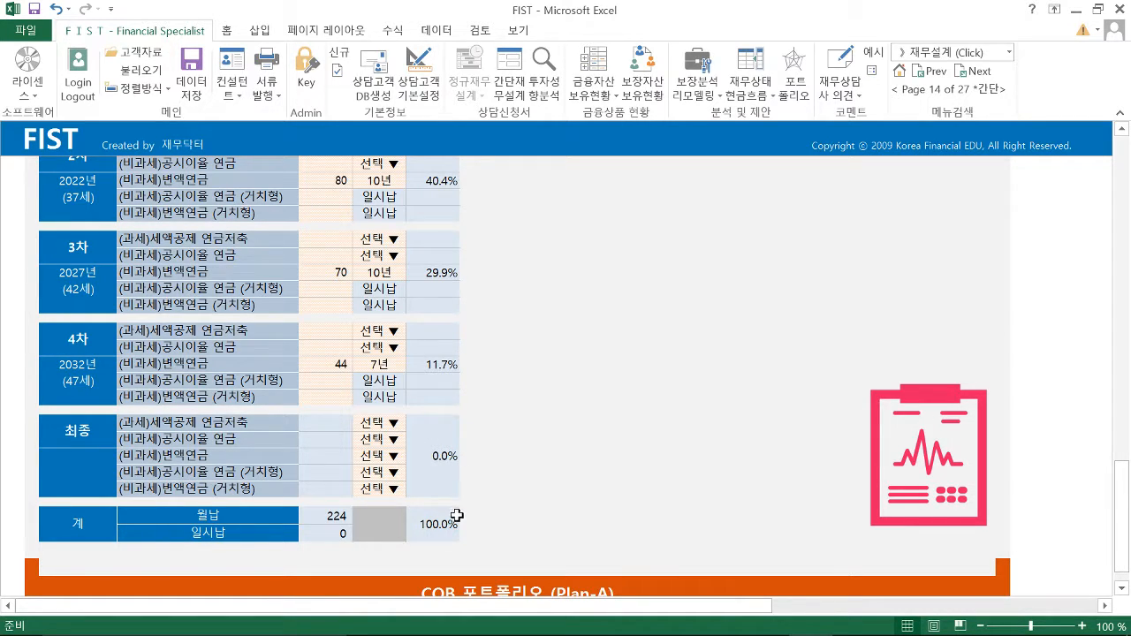
pyautogui.moveTo(421, 606); pyautogui.dragTo(623, 608)
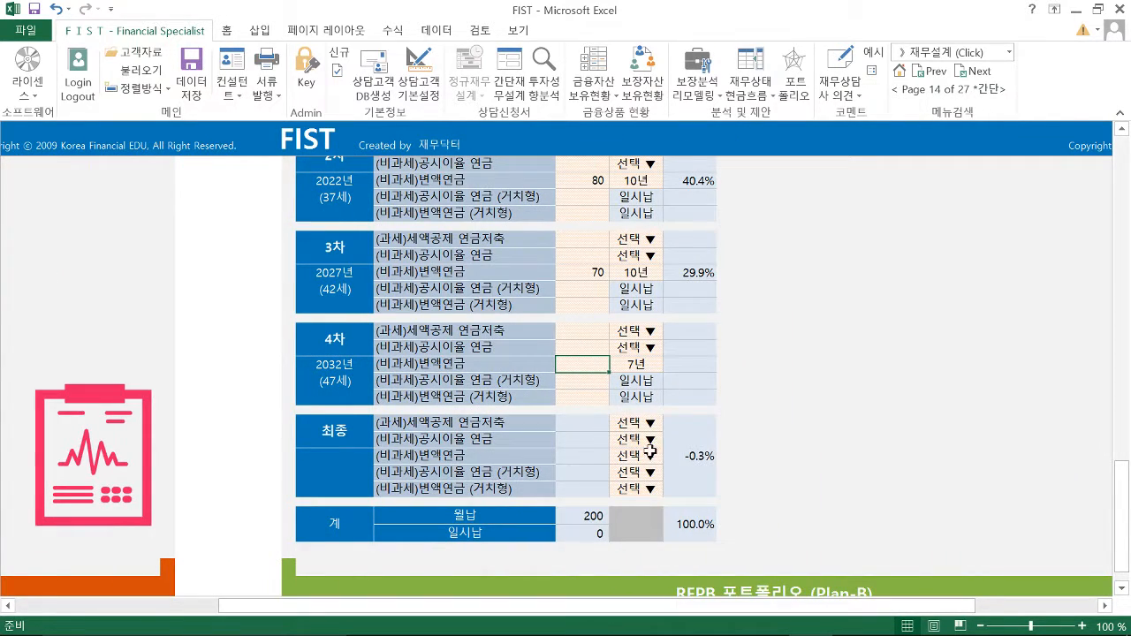
# - Set the monthly payment of Plan-B's 3차 변액연금 to 69만원
pyautogui.click(598, 273)
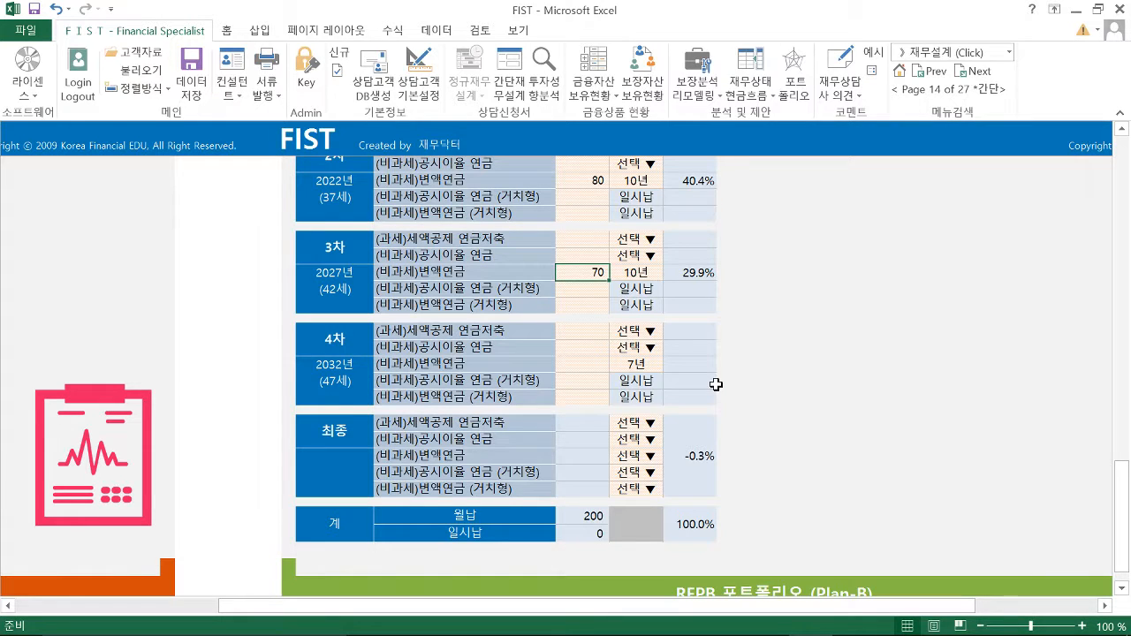
pyautogui.write('69')
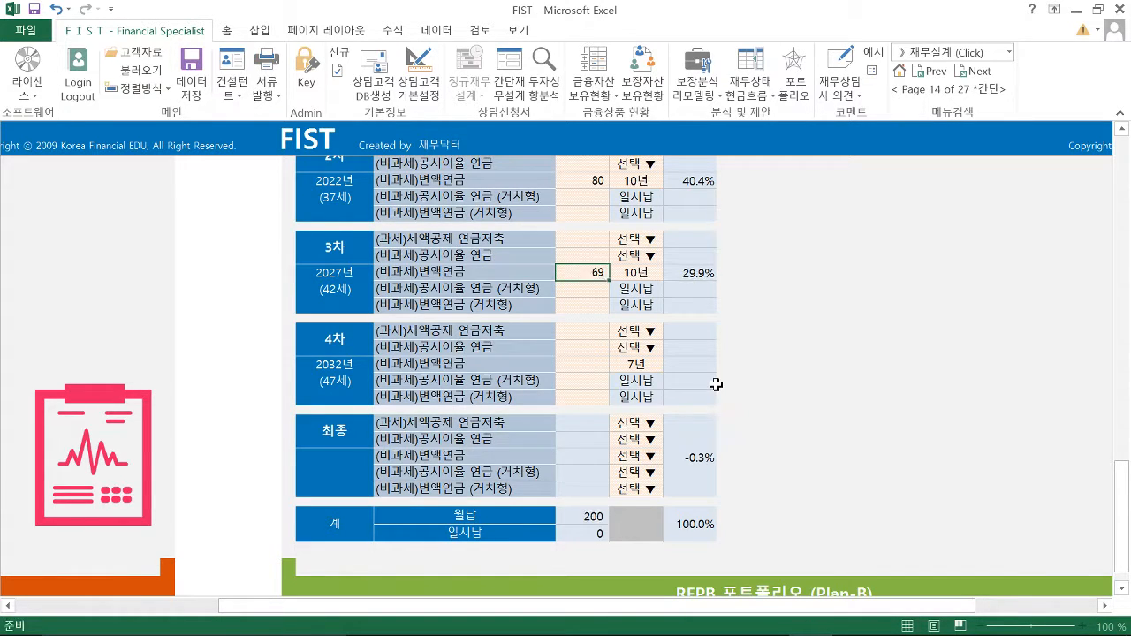
pyautogui.press('Return')
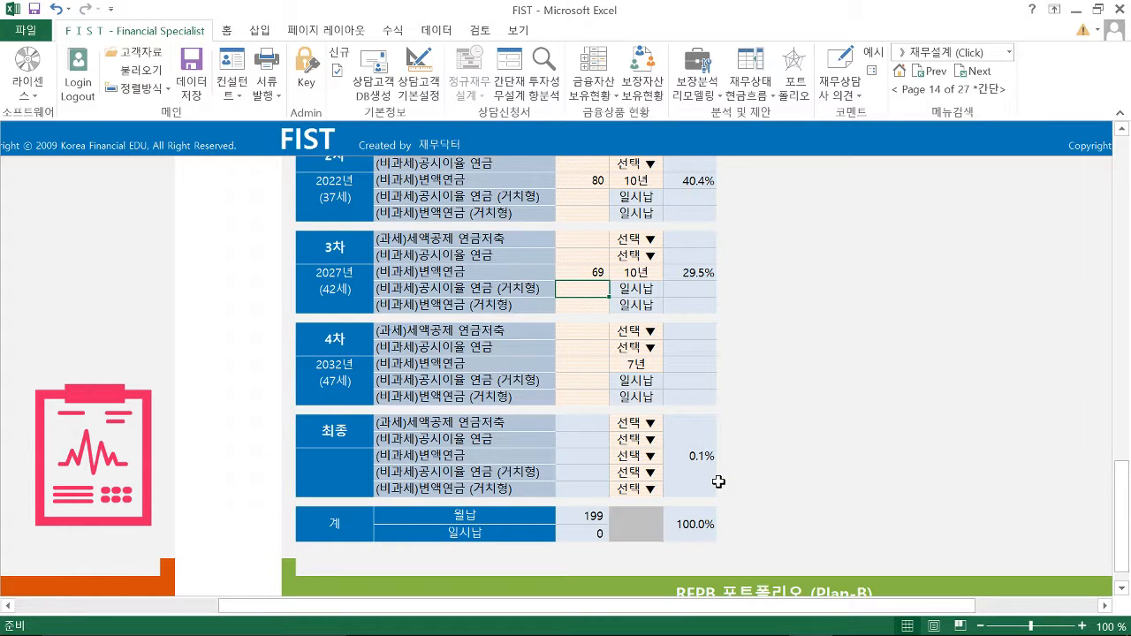
pyautogui.click(598, 272)
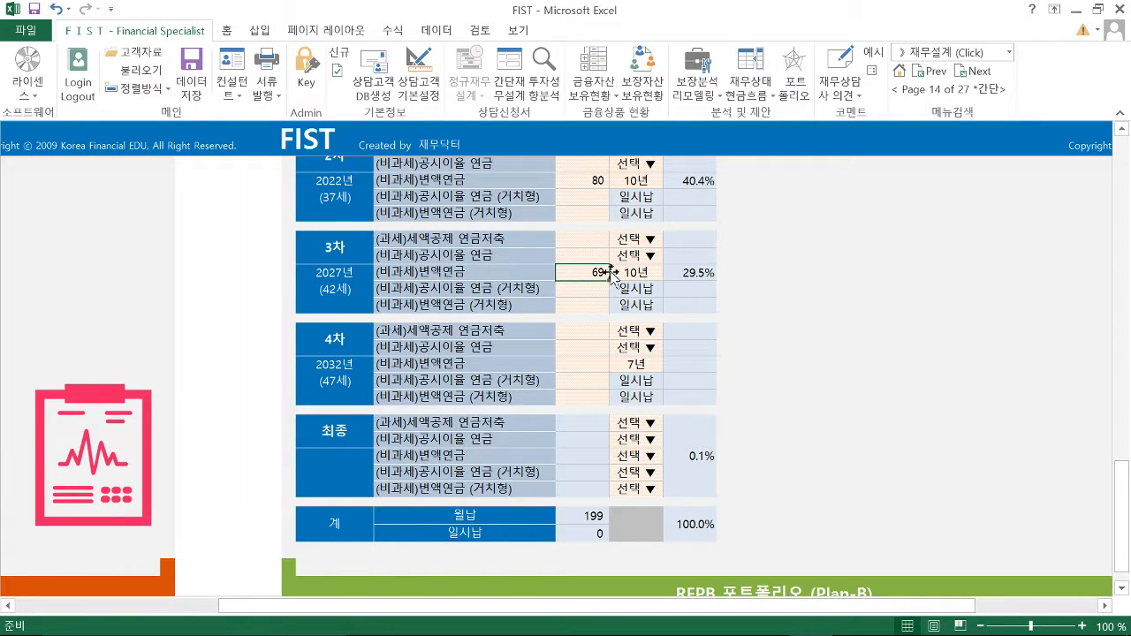
# - Clear the payment period of Plan-B's 4차 변액연금
pyautogui.click(631, 366)
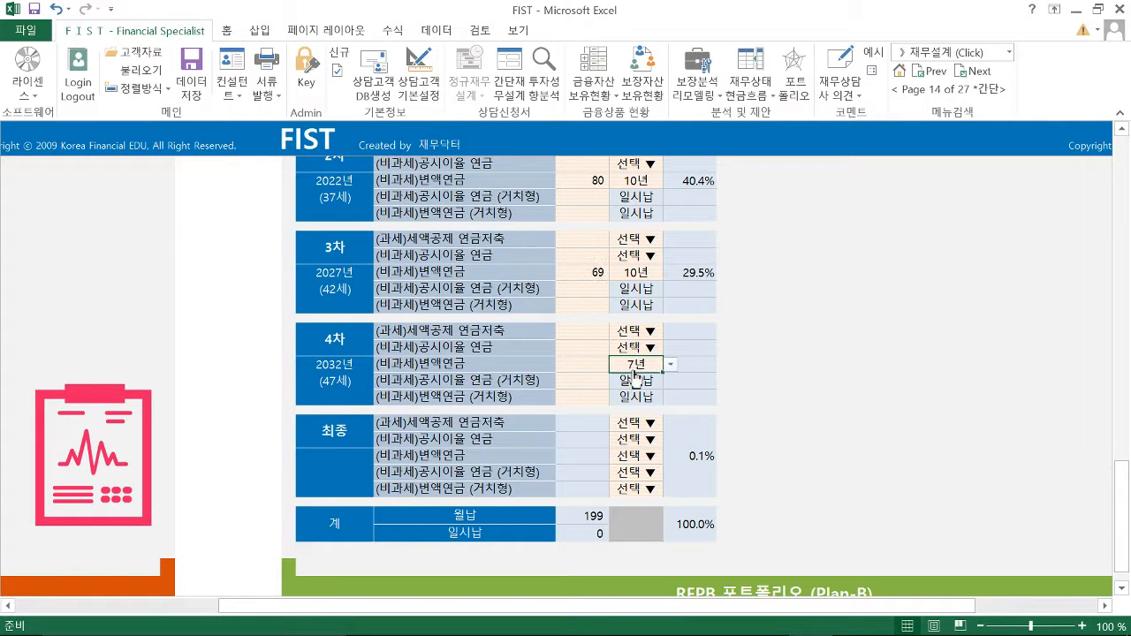
pyautogui.click(670, 365)
pyautogui.click(629, 384)
# - Compare the 변액연금 payments, periods and preparation rates of the 1차 to 4차 rounds between Plan-A and Plan-B
pyautogui.moveTo(690, 608); pyautogui.dragTo(397, 594)
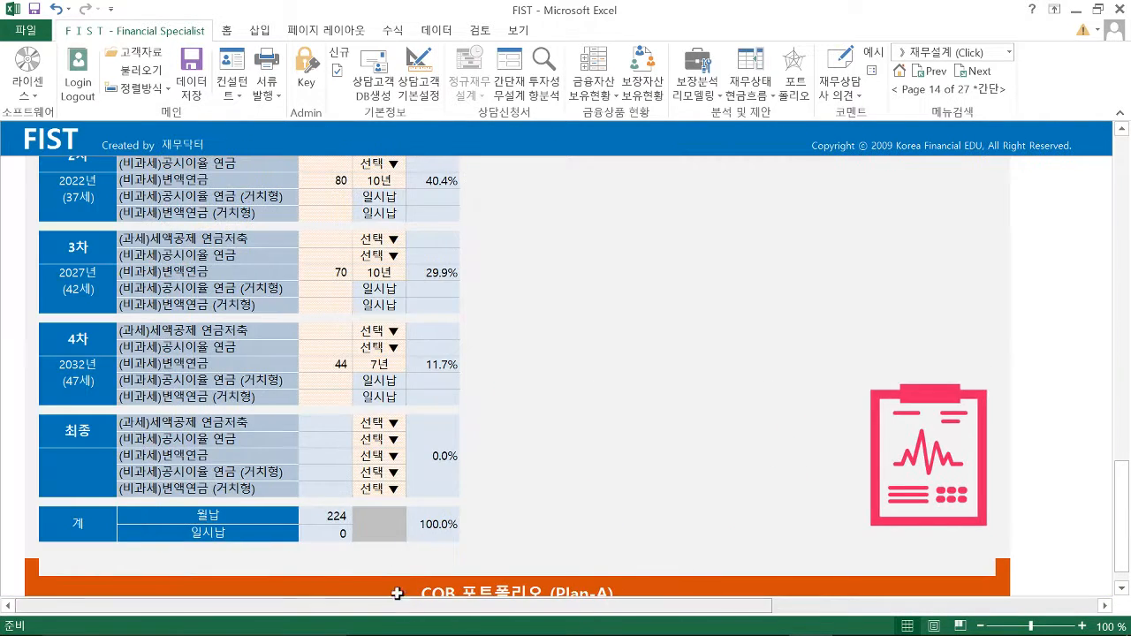
pyautogui.scroll(3, 424, 464)
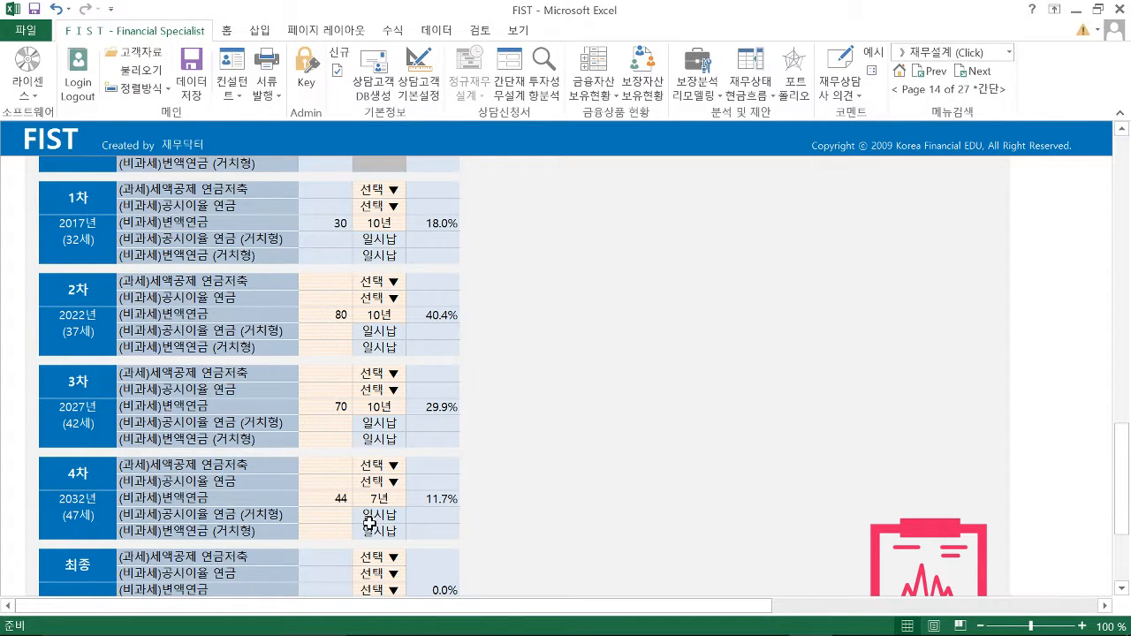
pyautogui.moveTo(490, 610); pyautogui.dragTo(800, 610)
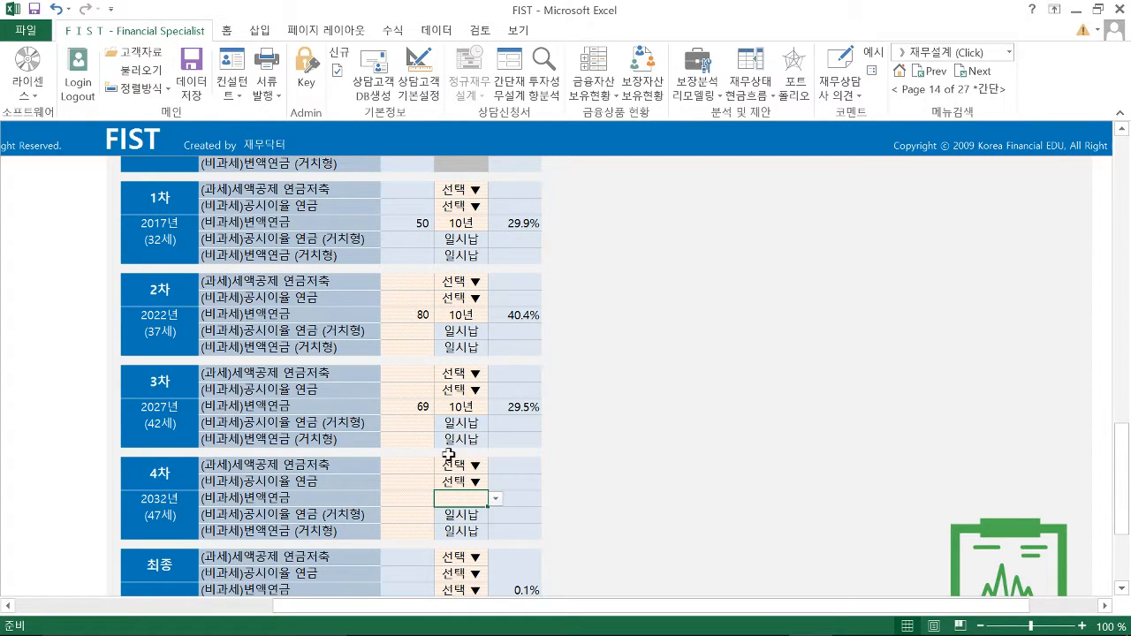
pyautogui.moveTo(434, 606); pyautogui.dragTo(164, 610)
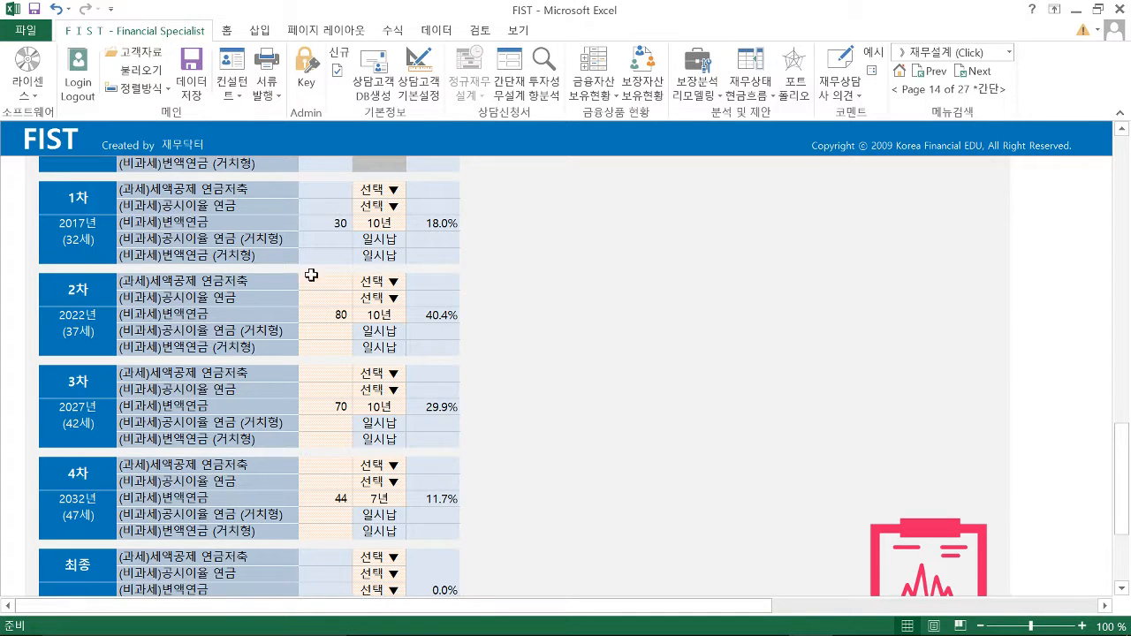
pyautogui.moveTo(570, 608); pyautogui.dragTo(833, 610)
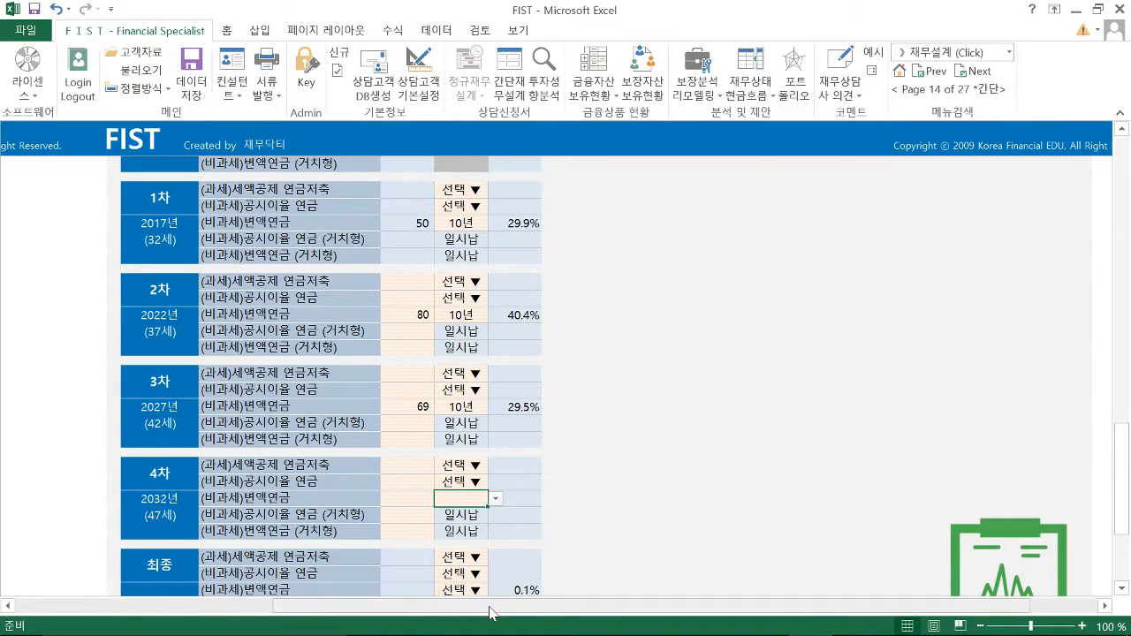
pyautogui.moveTo(492, 613); pyautogui.dragTo(283, 607)
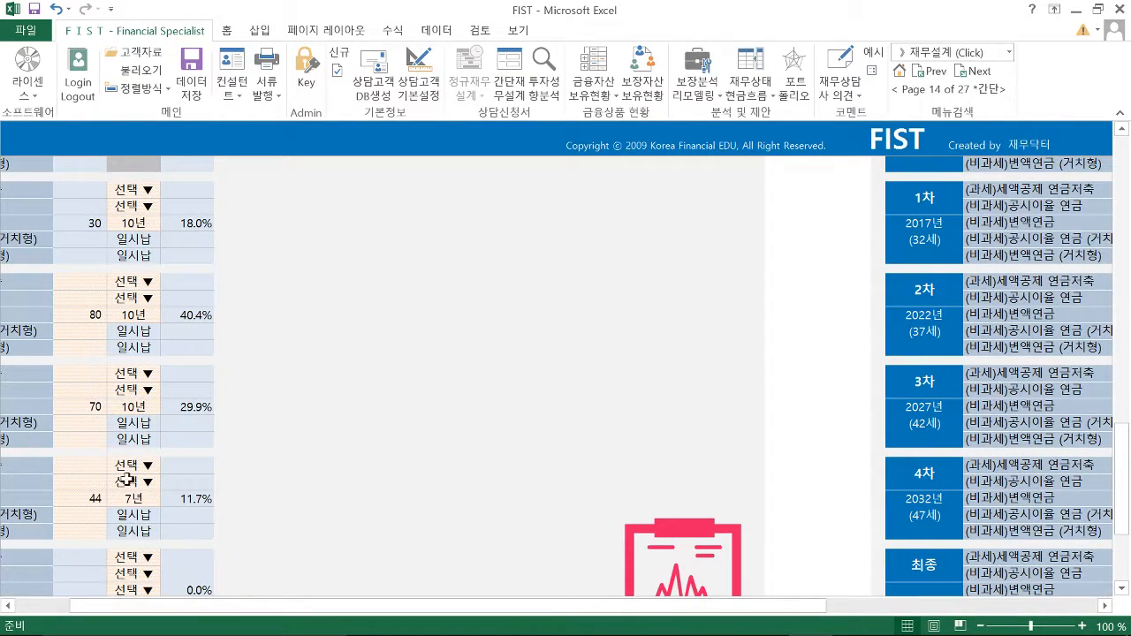
pyautogui.moveTo(283, 605); pyautogui.dragTo(495, 605)
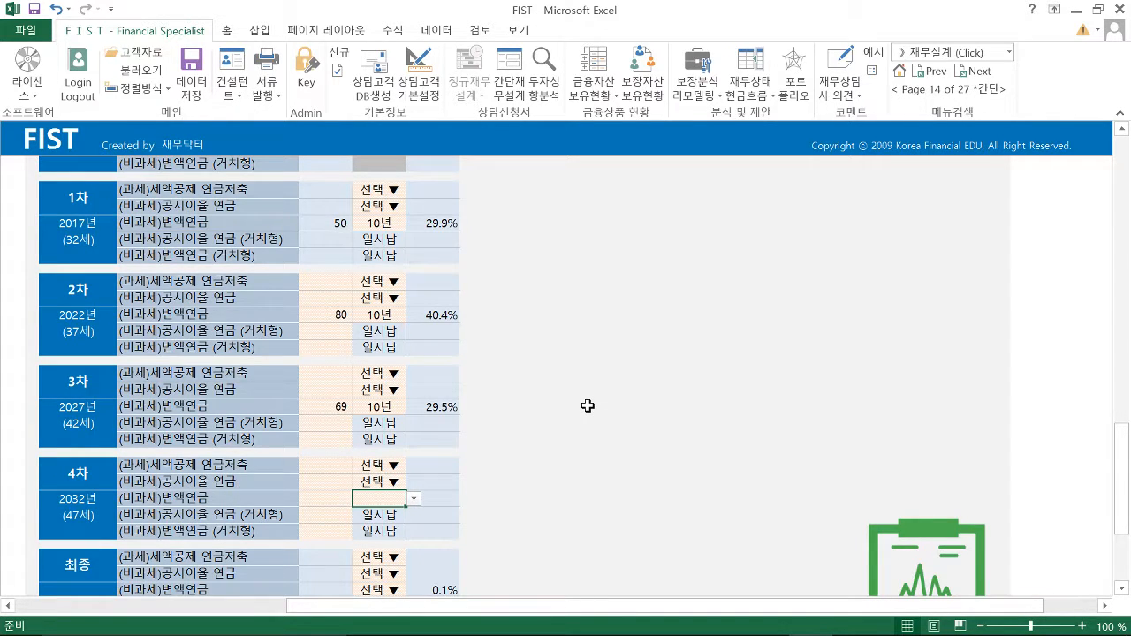
pyautogui.scroll(-1, 588, 406)
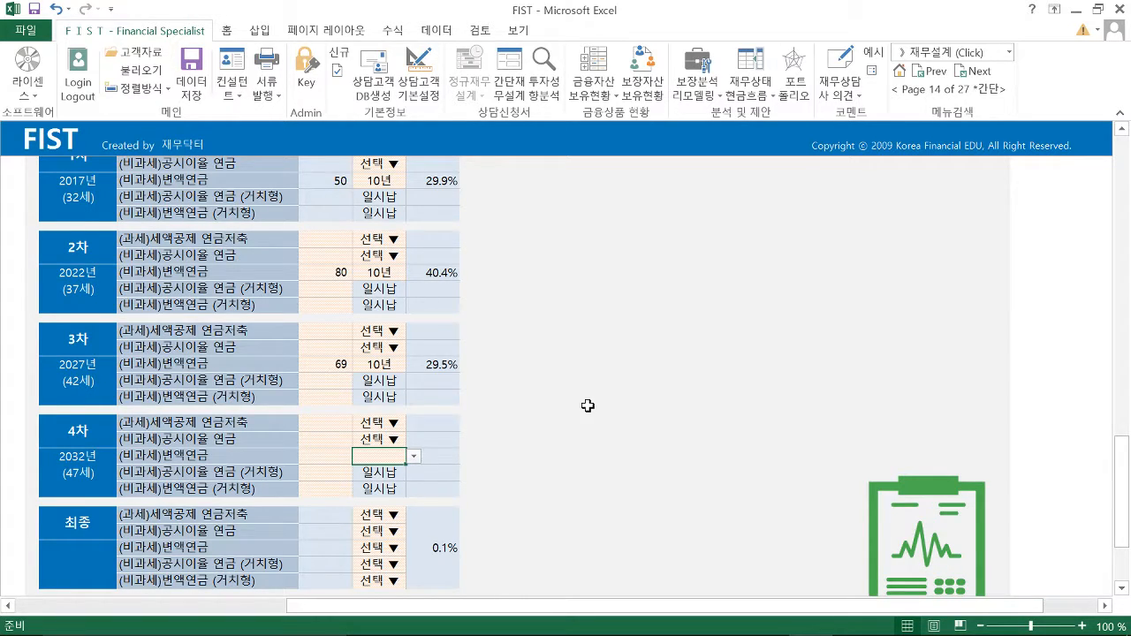
# - Open the 리포트 선택 page for issuing documents
pyautogui.click(270, 98)
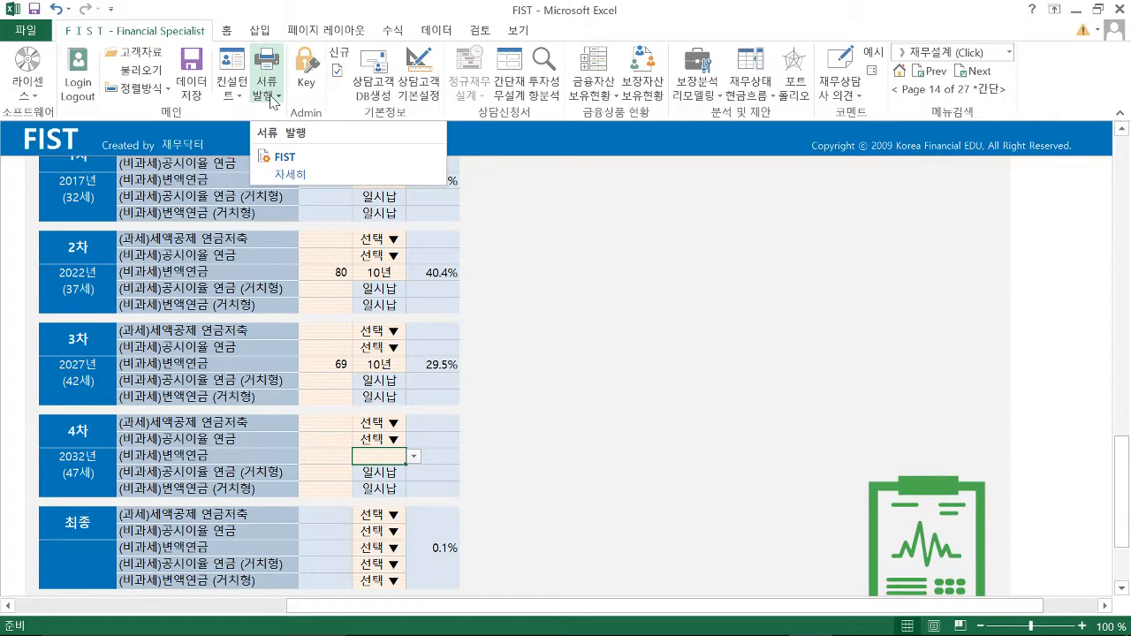
pyautogui.click(271, 98)
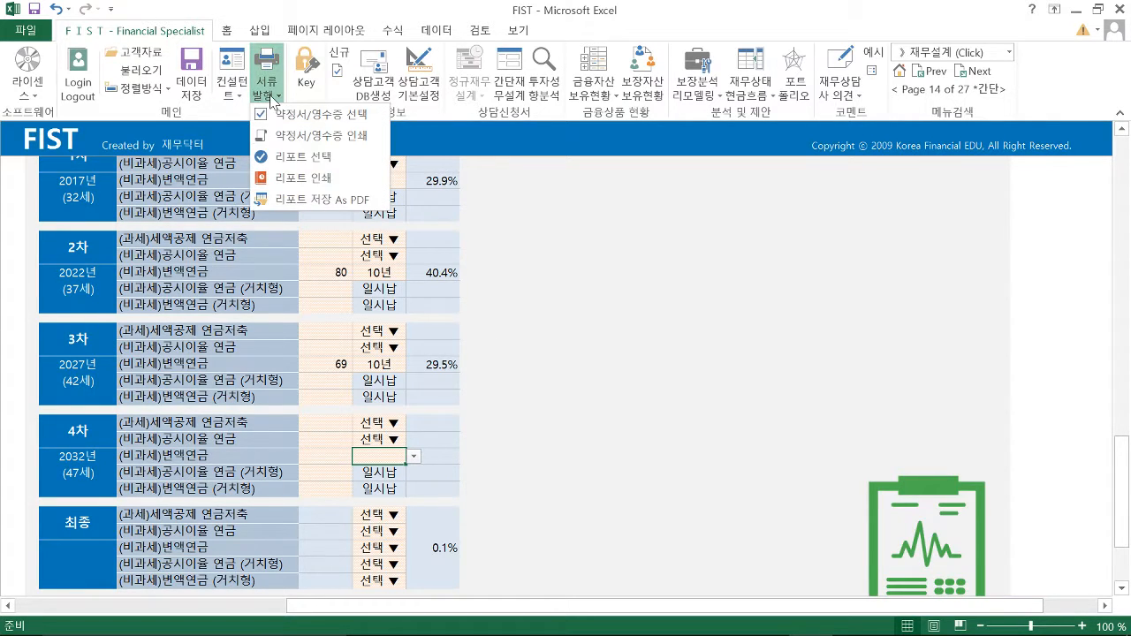
pyautogui.click(303, 159)
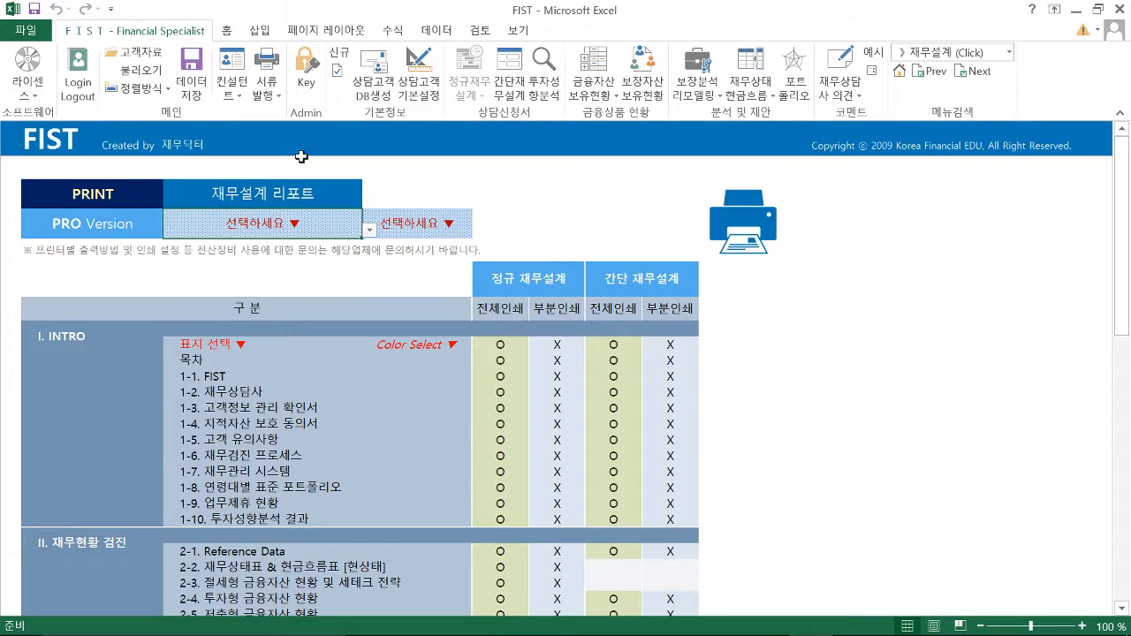
# - Set the 재무설계 리포트 type to 간단 재무설계 and its print range to 부분인쇄
pyautogui.click(343, 228)
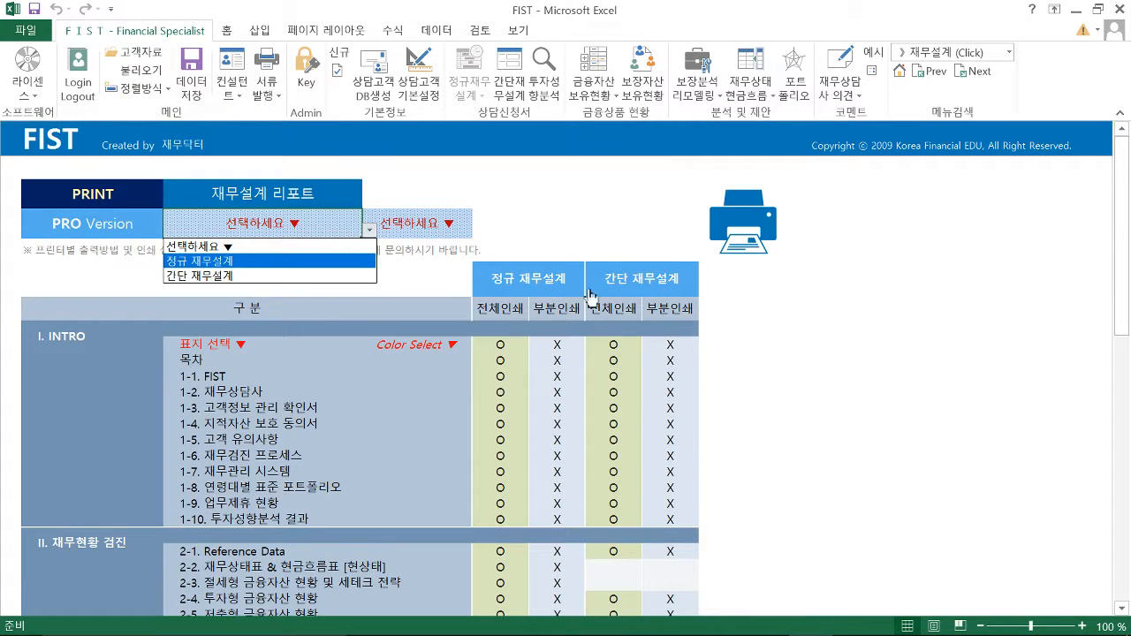
pyautogui.click(240, 276)
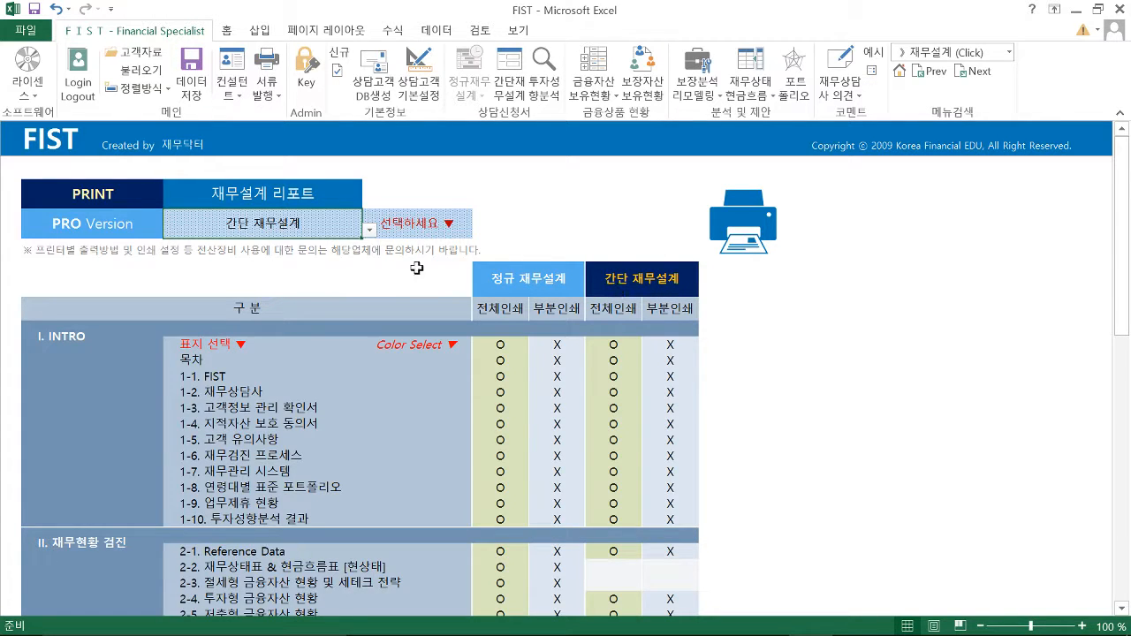
pyautogui.click(412, 223)
pyautogui.click(479, 230)
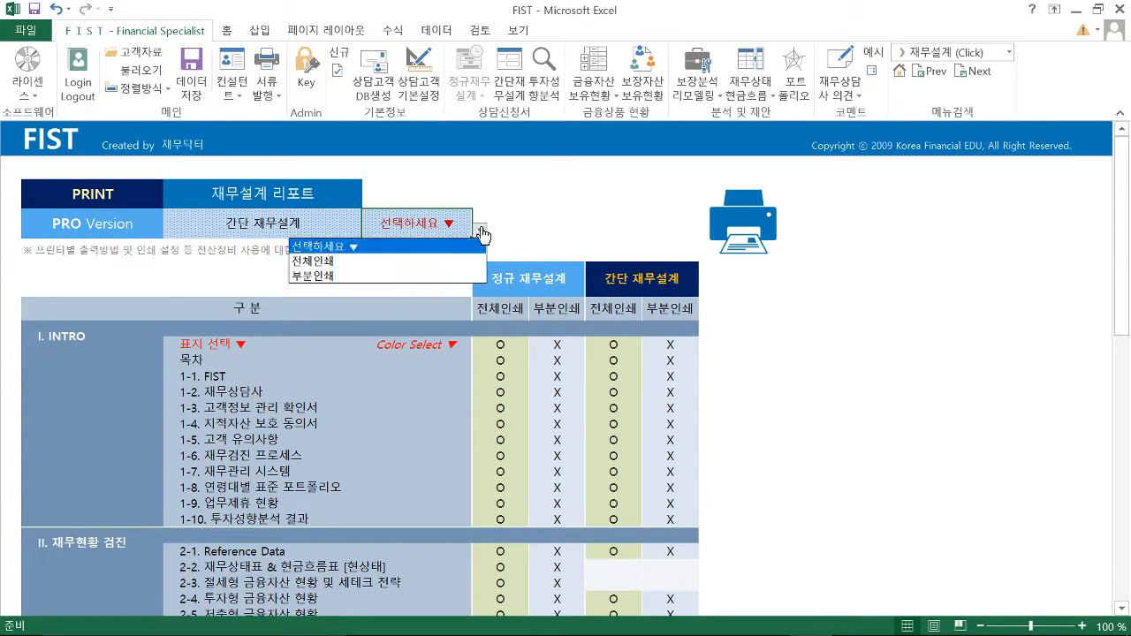
pyautogui.click(373, 277)
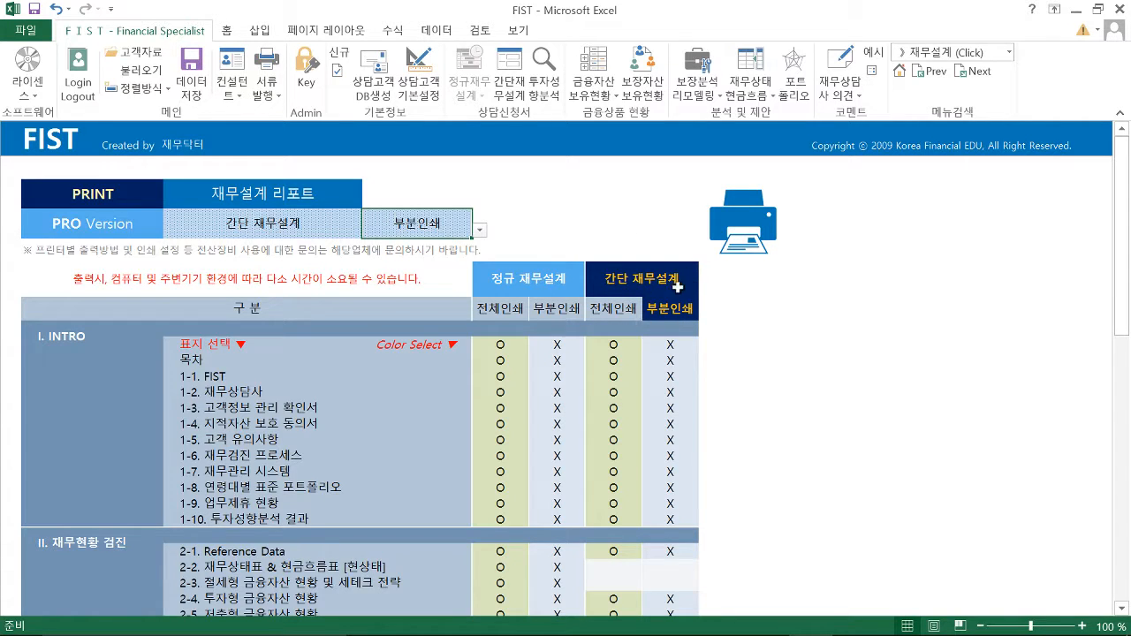
# - Set 표지 선택, 목차 and 1-1. FIST to O for the 간단 재무설계 partial print
pyautogui.scroll(-2, 677, 314)
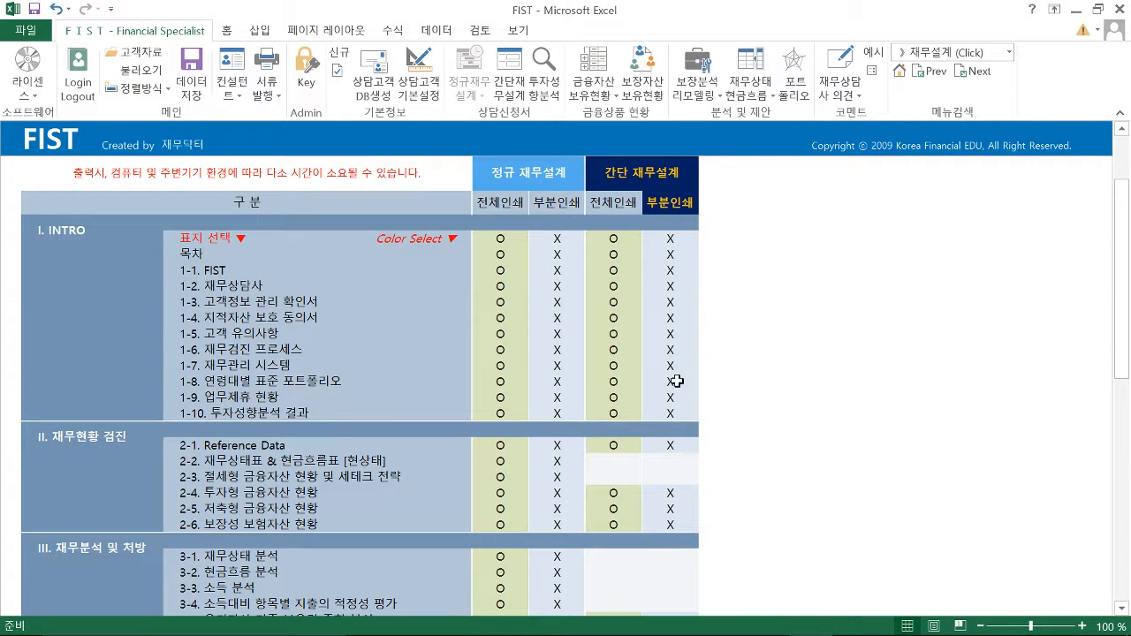
pyautogui.click(672, 240)
pyautogui.click(706, 240)
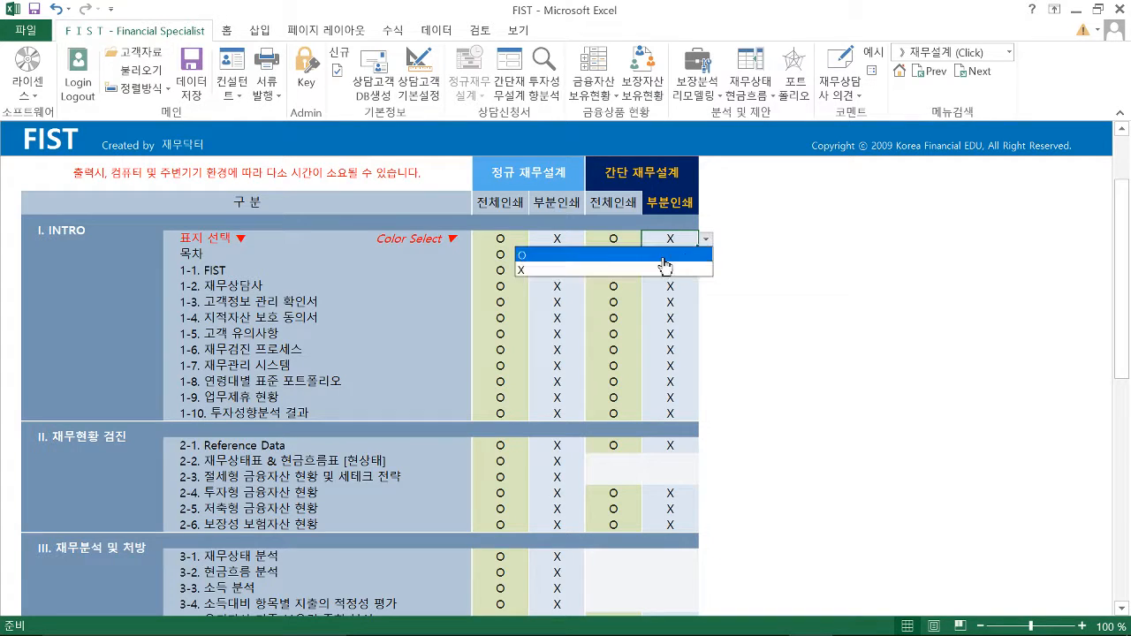
pyautogui.click(612, 257)
pyautogui.click(671, 255)
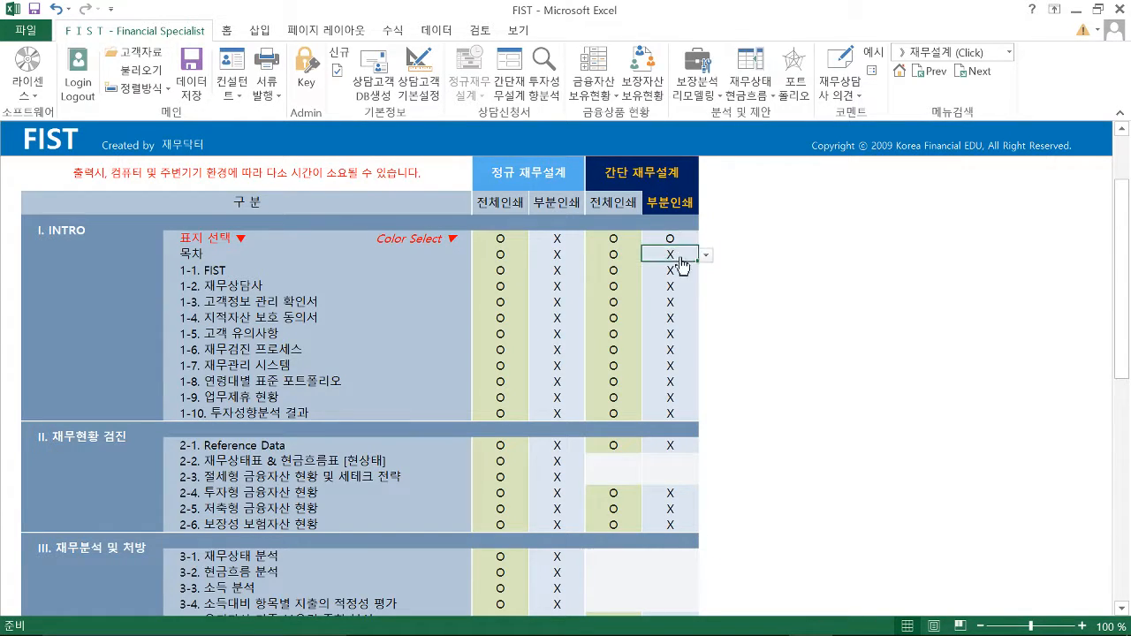
pyautogui.click(707, 257)
pyautogui.click(630, 271)
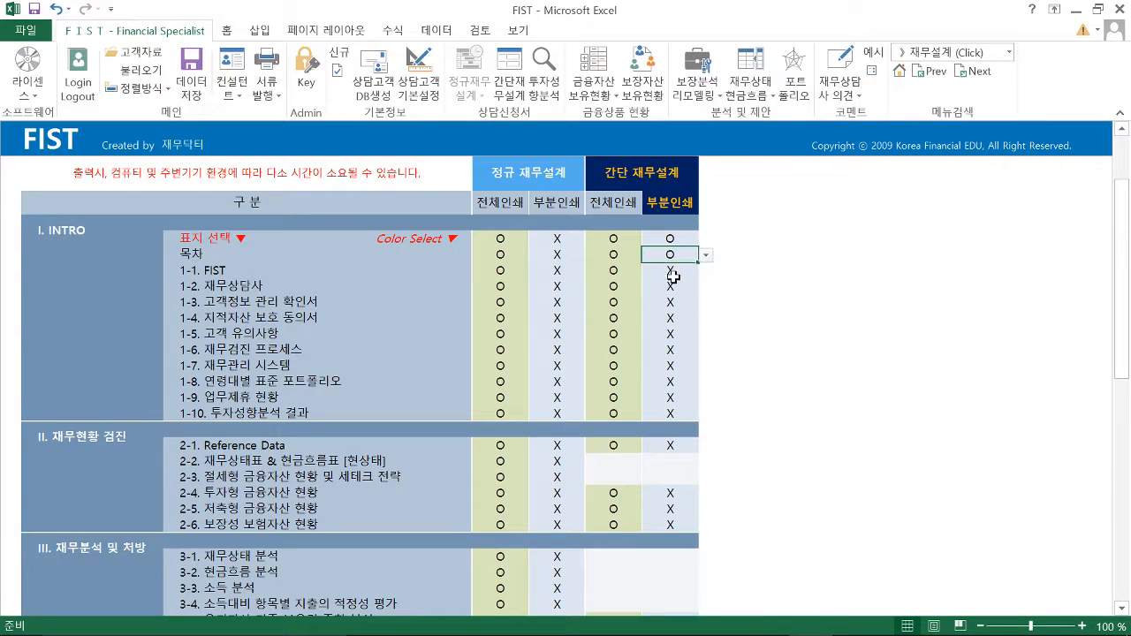
pyautogui.click(676, 271)
pyautogui.click(705, 272)
pyautogui.click(706, 273)
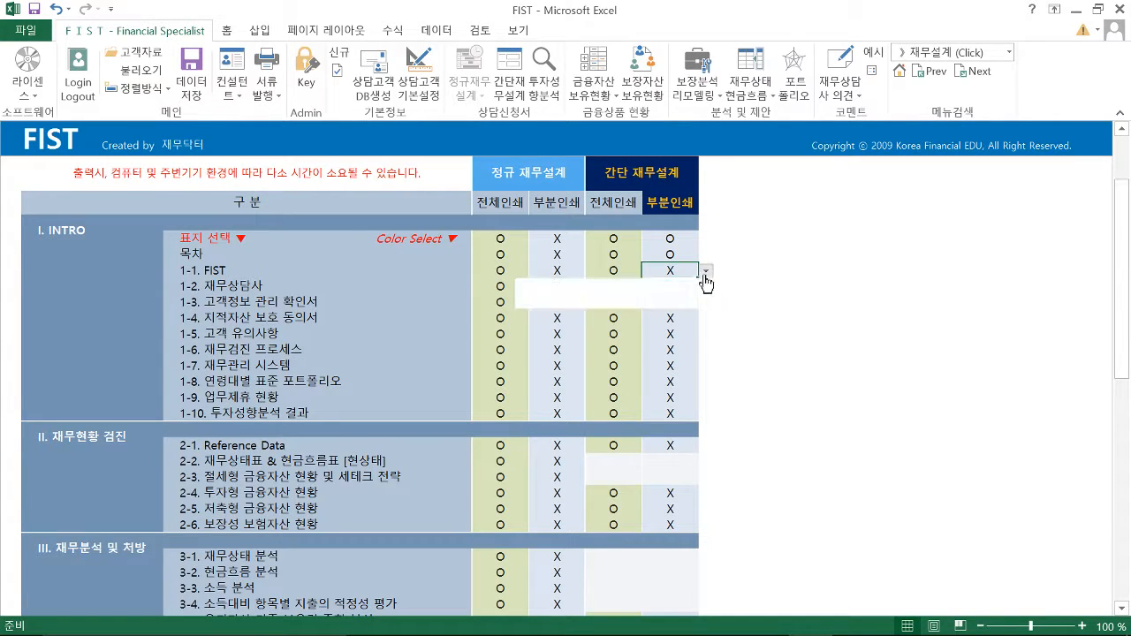
pyautogui.click(665, 287)
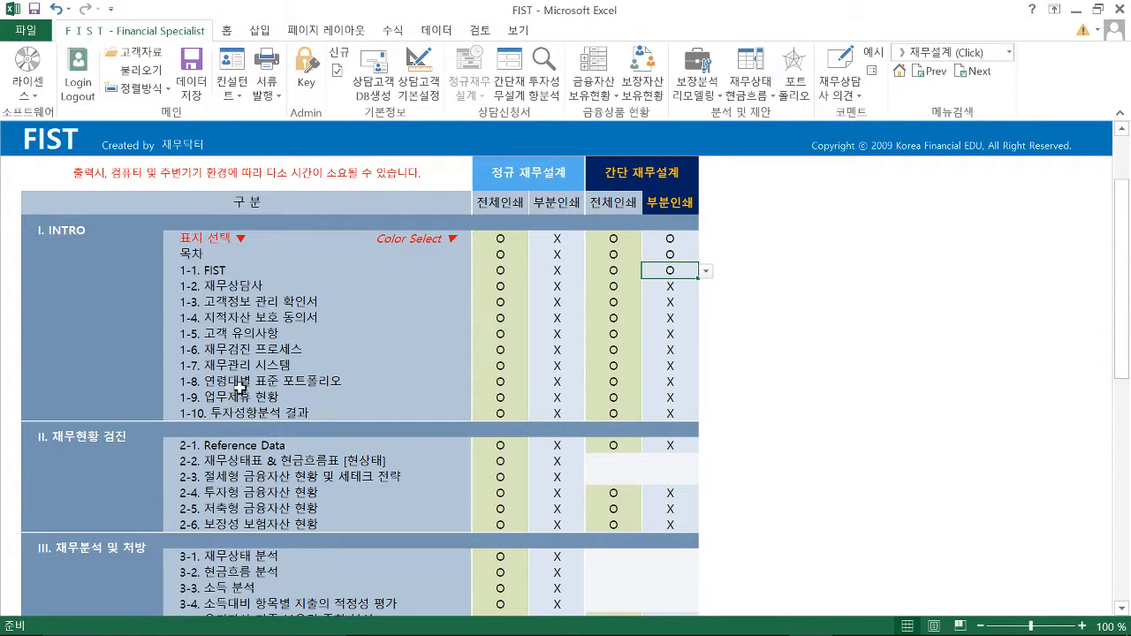
# - Include 1-2. 재무상담사, 1-3. 고객정보 관리 확인서 and 1-4. 지적자산 보호 동의서 in the 간단 재무설계 partial print with O
pyautogui.click(668, 287)
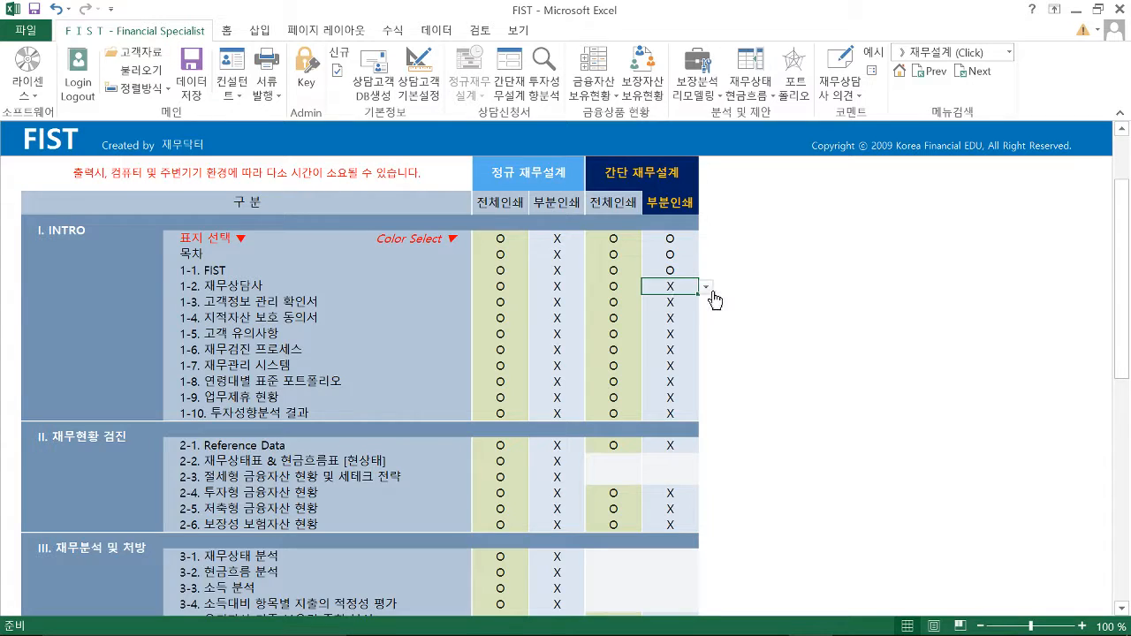
pyautogui.click(706, 288)
pyautogui.click(635, 314)
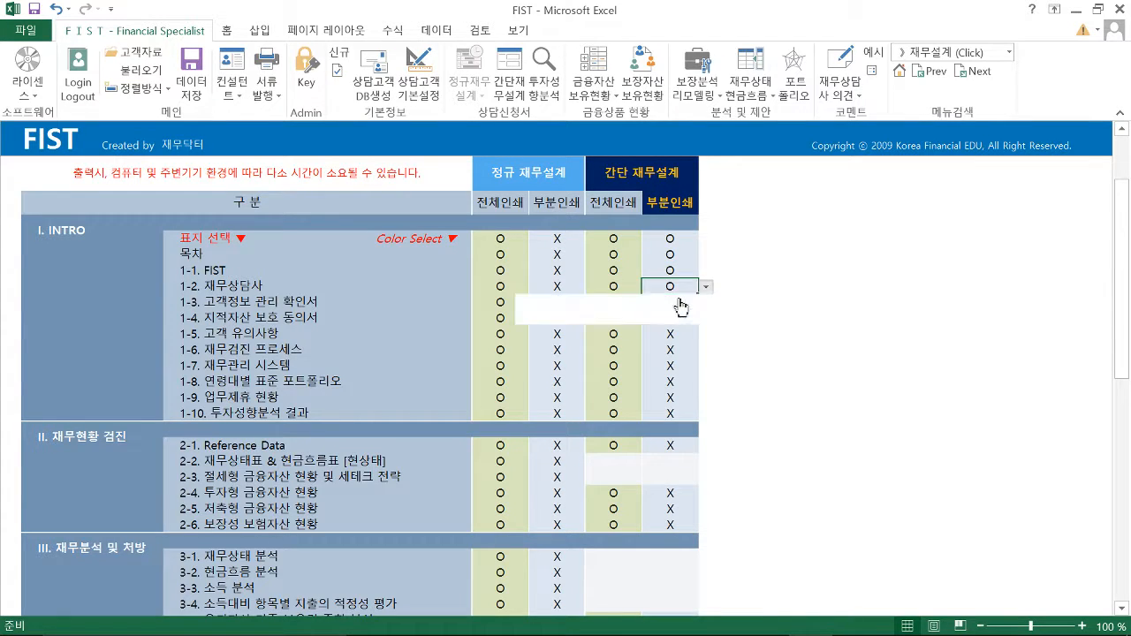
pyautogui.click(672, 302)
pyautogui.click(707, 302)
pyautogui.click(648, 318)
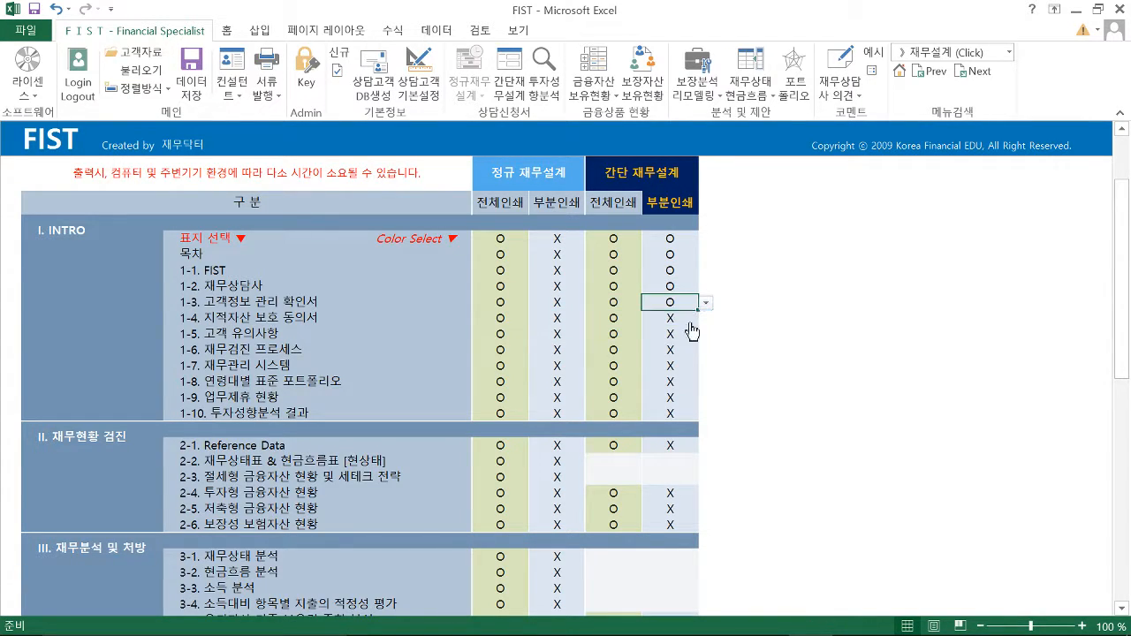
pyautogui.click(672, 318)
pyautogui.click(706, 319)
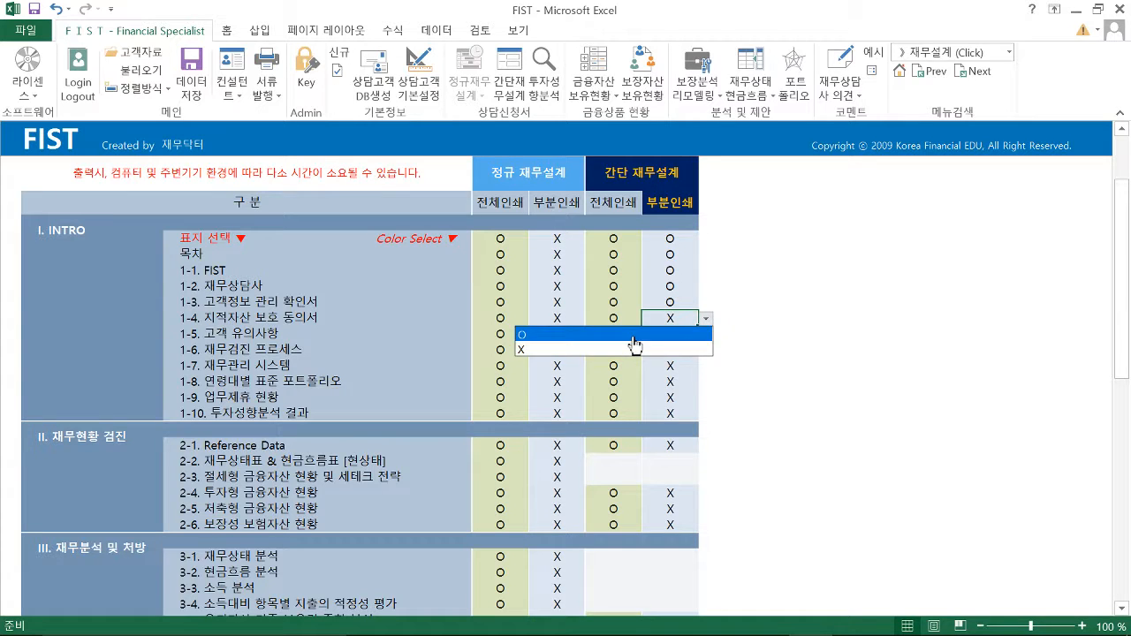
pyautogui.click(635, 336)
# - Mark 1-5. 고객 유의사항, 1-6. 재무검진 프로세스 and 1-7. 재무관리 시스템 as O for the 간단 재무설계 partial print
pyautogui.click(672, 333)
pyautogui.click(706, 334)
pyautogui.click(646, 352)
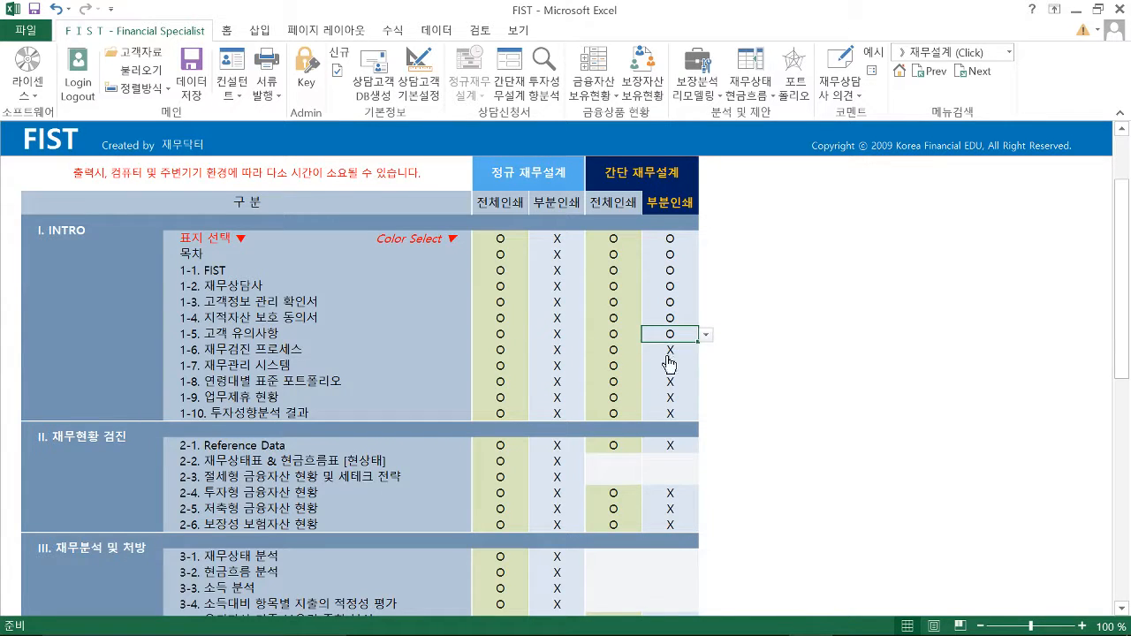
pyautogui.click(670, 350)
pyautogui.click(706, 351)
pyautogui.click(625, 367)
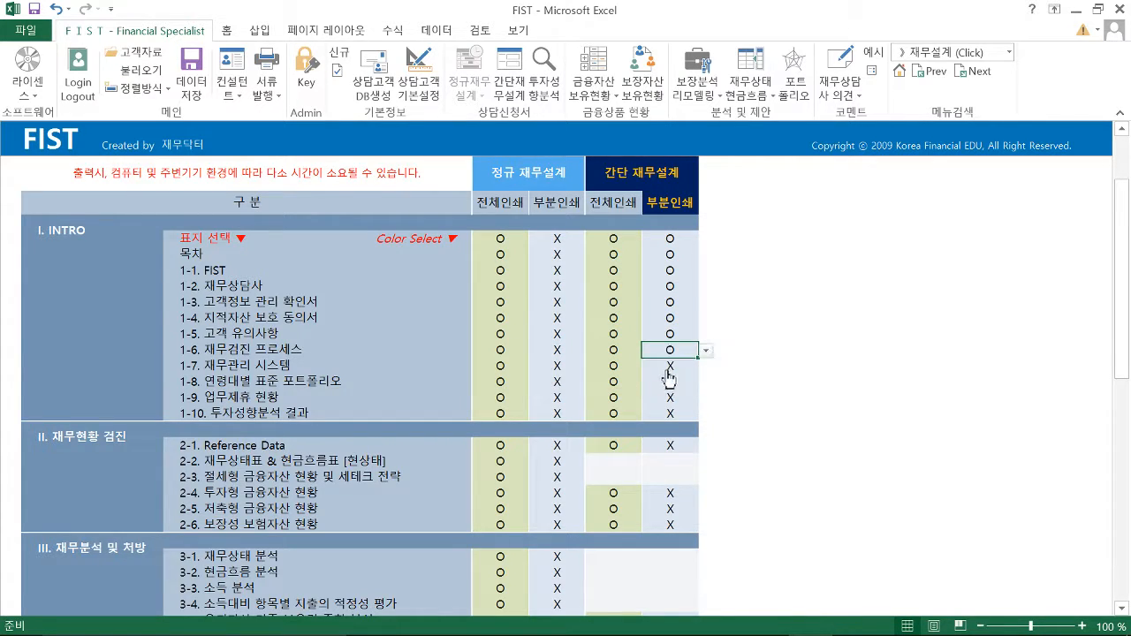
pyautogui.click(672, 365)
pyautogui.click(706, 366)
pyautogui.click(646, 383)
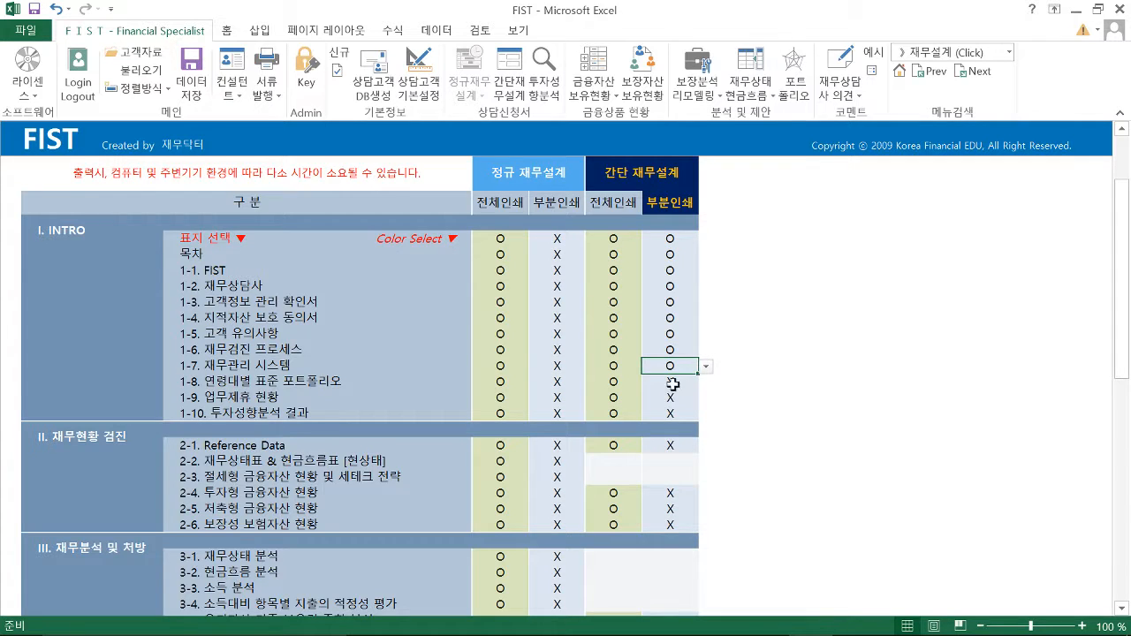
# - Set 1-8. 연령대별 표준 포트폴리오 and 1-9. 업무제휴 현황 to O for the 간단 재무설계 partial print
pyautogui.click(670, 381)
pyautogui.click(706, 382)
pyautogui.click(663, 399)
pyautogui.click(673, 398)
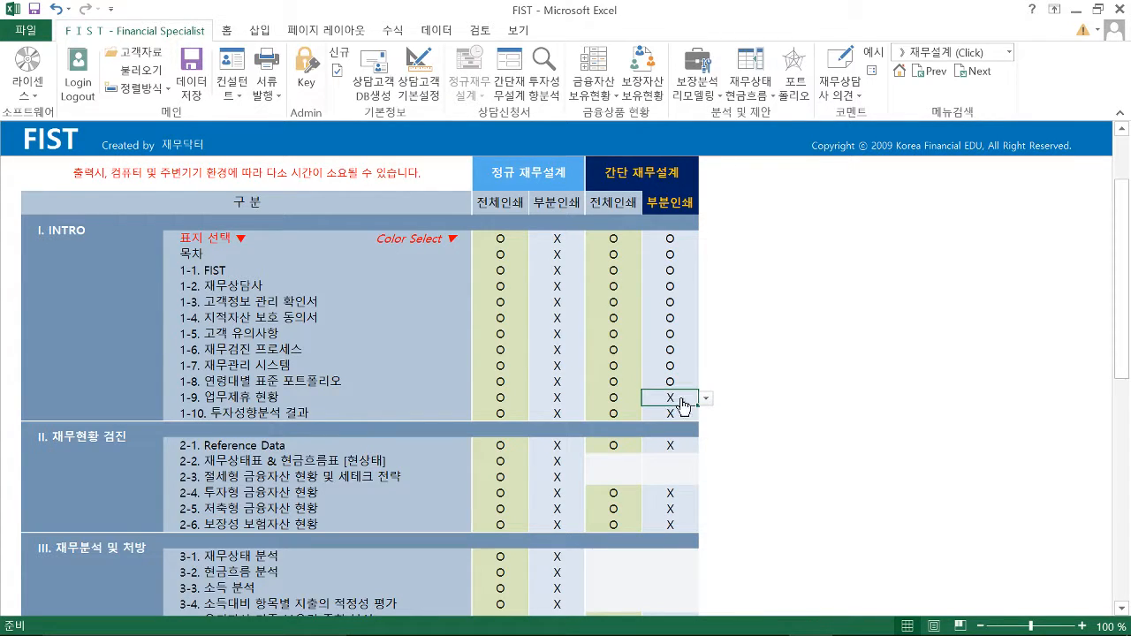
pyautogui.click(706, 398)
pyautogui.click(663, 412)
# - Set 2-1. Reference Data in the 재무현황 검진 section to O for the 간단 재무설계 partial print
pyautogui.scroll(-4, 676, 405)
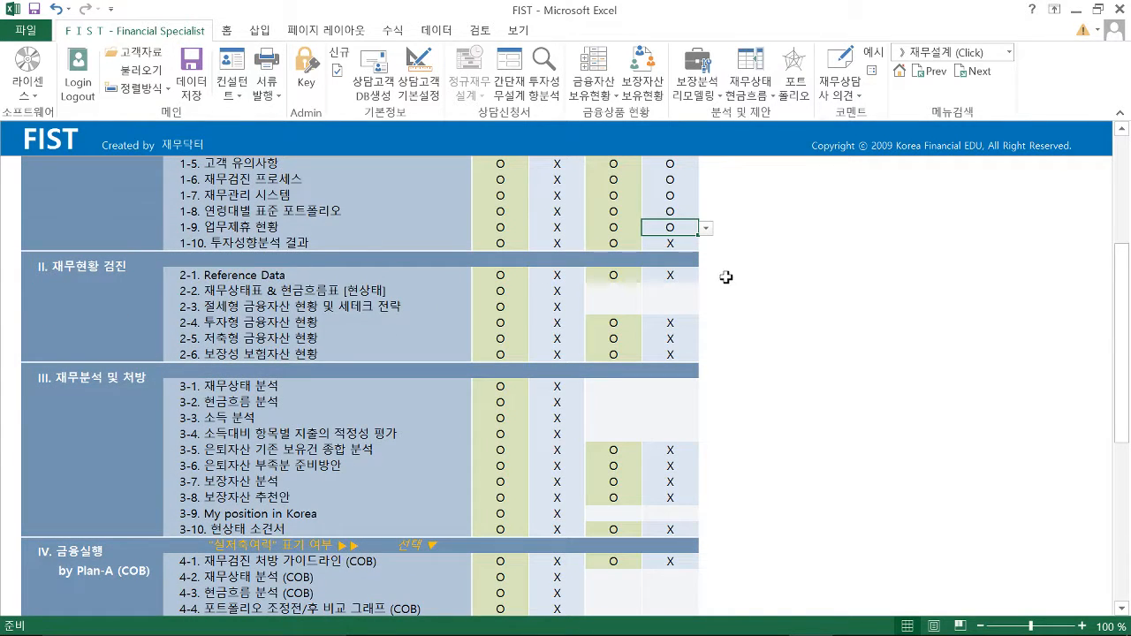
pyautogui.click(670, 275)
pyautogui.click(706, 276)
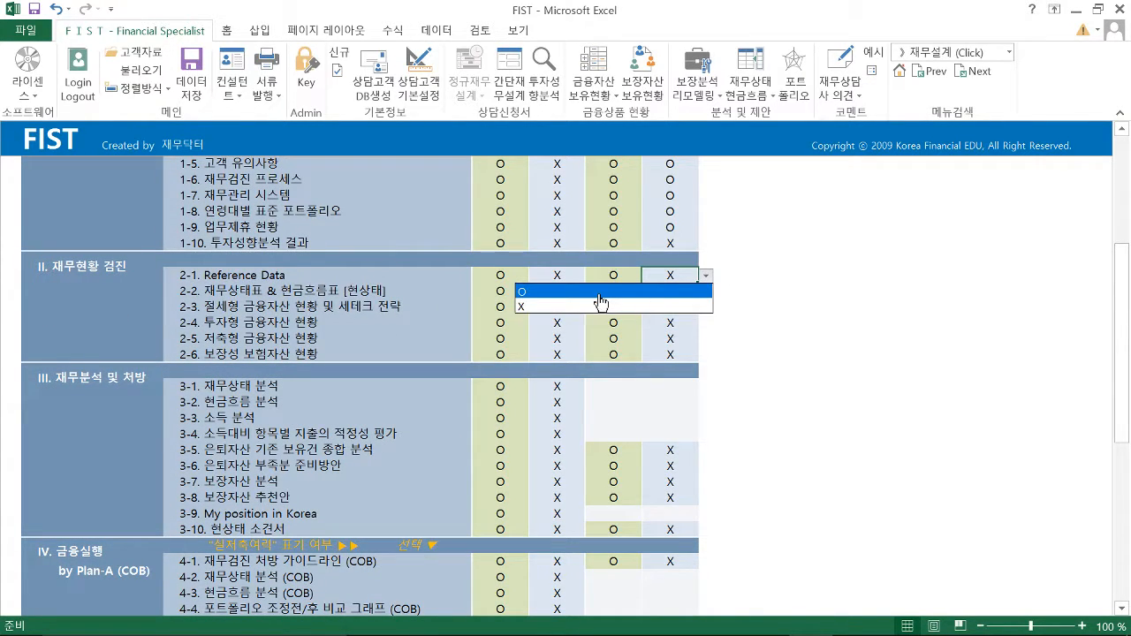
pyautogui.click(601, 295)
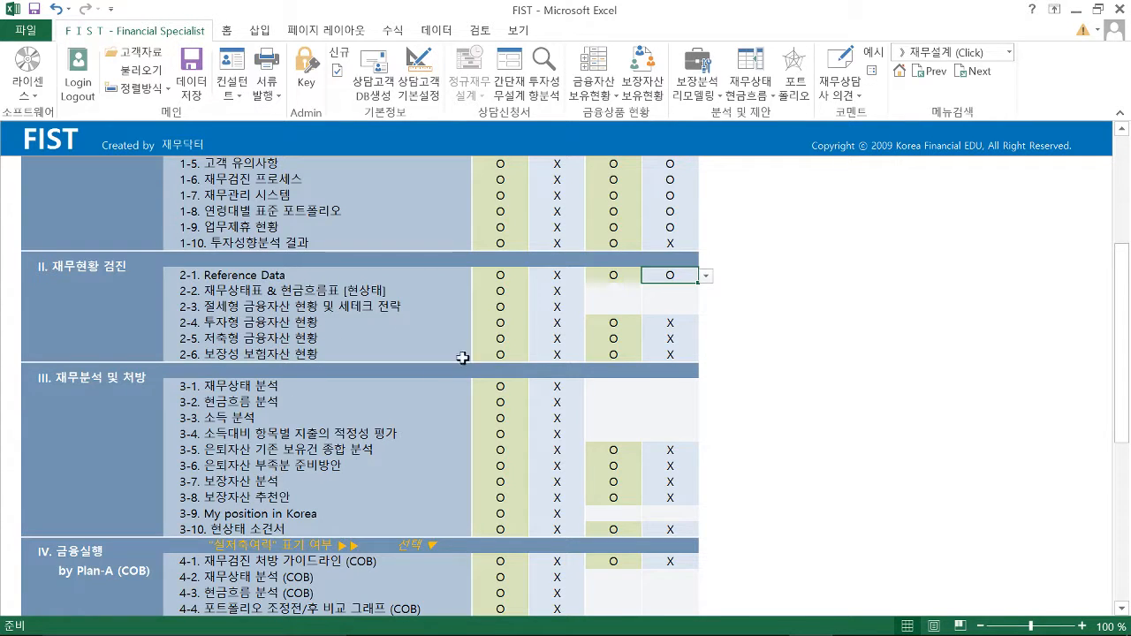
# - In the Plan-A (COB) section, set 4-1. 재무검진 처방 가이드라인 and 4-6. 포트폴리오 제안서 to O for the 간단 재무설계 partial print
pyautogui.scroll(-1, 711, 357)
pyautogui.scroll(-3, 711, 357)
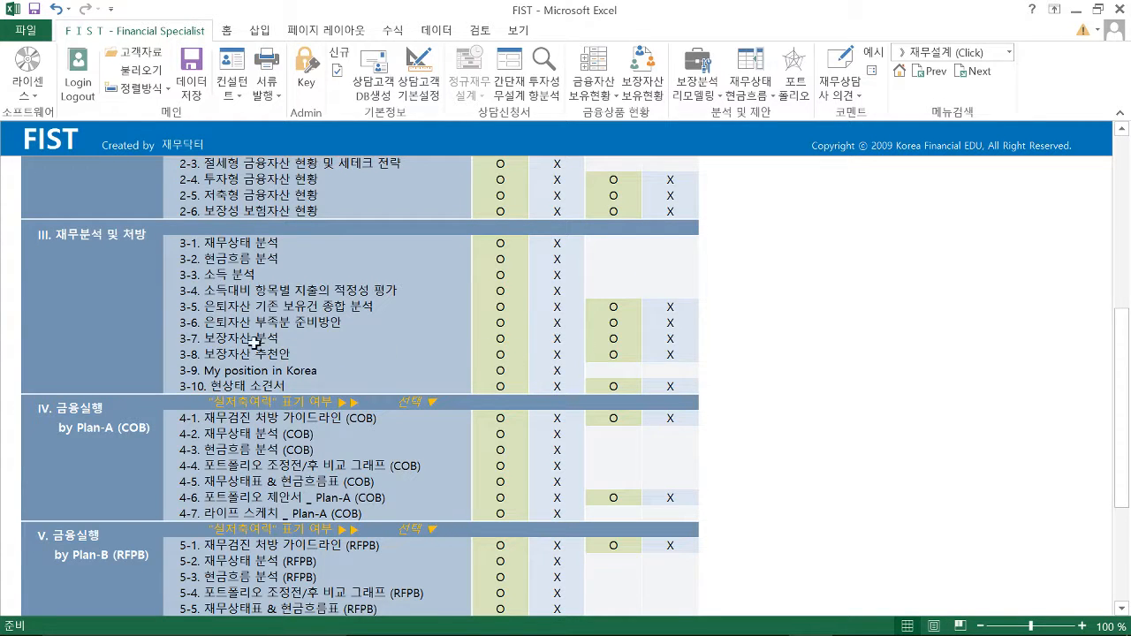
pyautogui.scroll(-4, 385, 391)
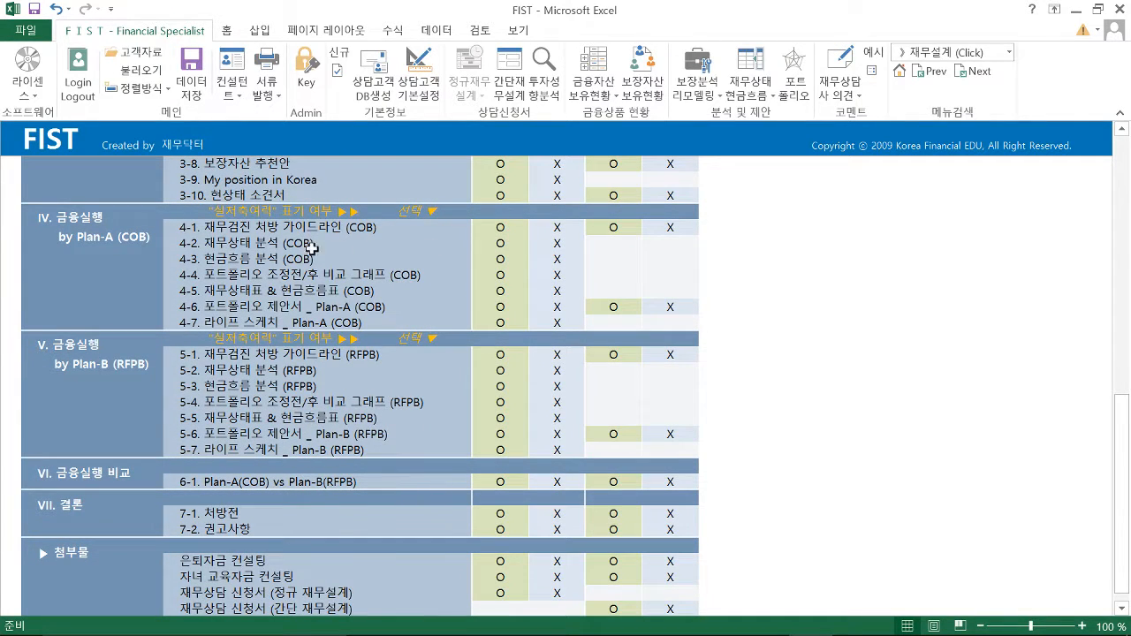
pyautogui.click(672, 231)
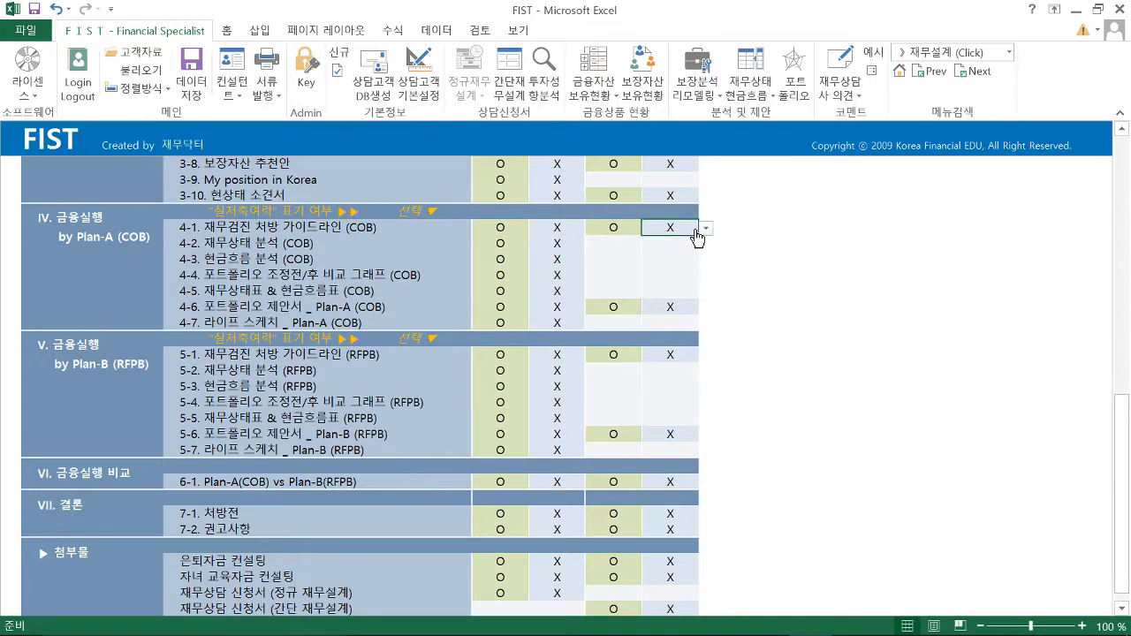
pyautogui.click(705, 228)
pyautogui.click(597, 244)
pyautogui.click(670, 307)
pyautogui.click(705, 307)
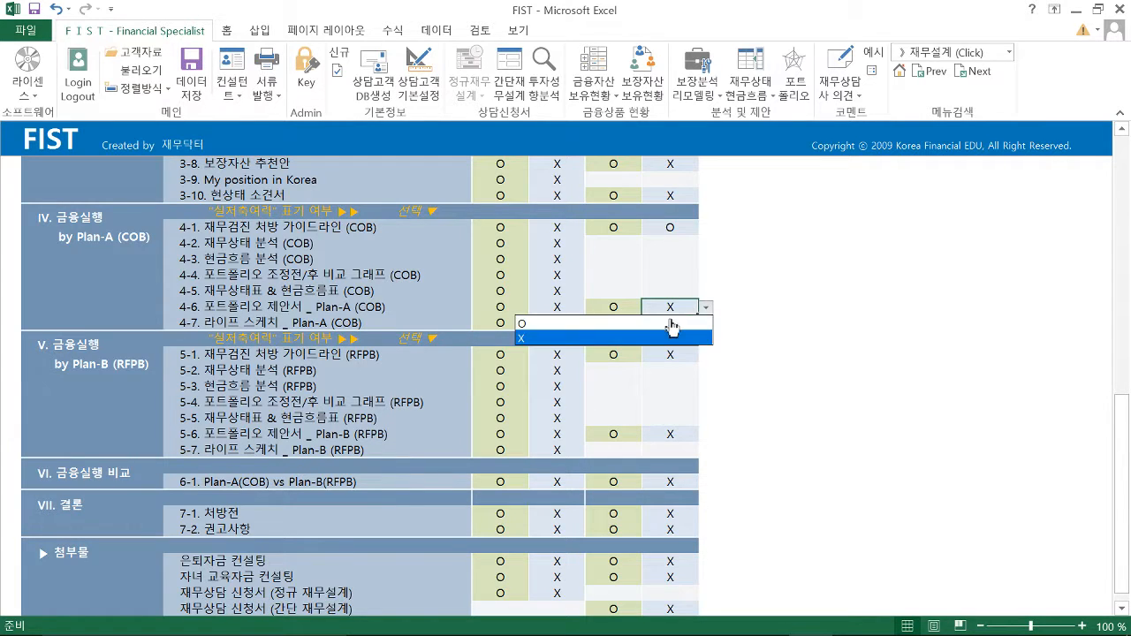
pyautogui.click(596, 339)
pyautogui.click(705, 307)
pyautogui.click(626, 325)
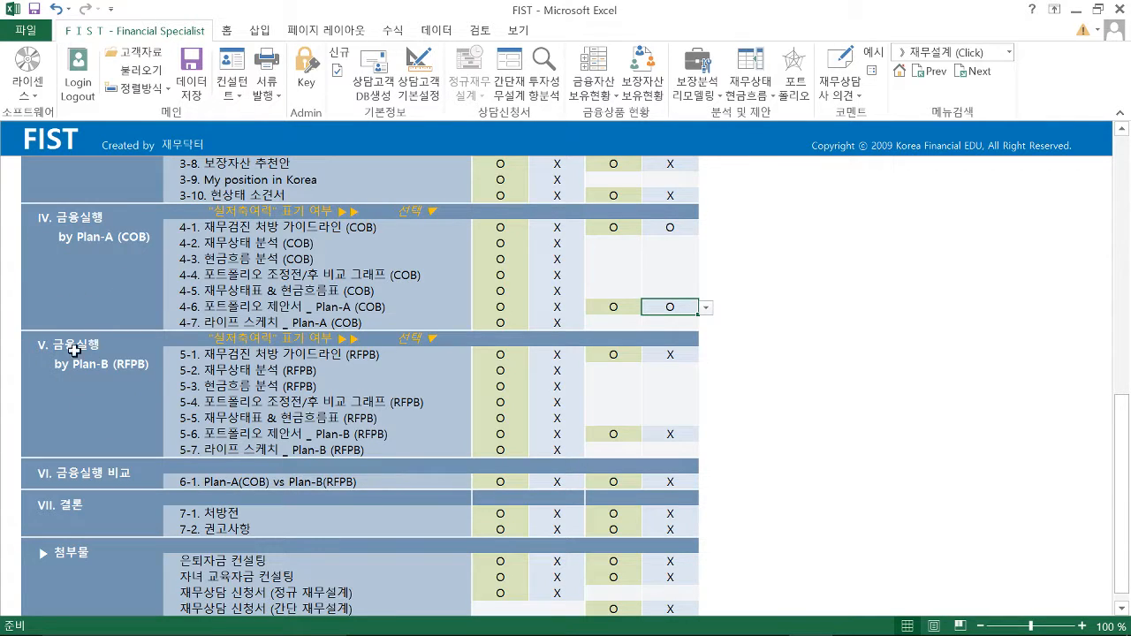
# - In the Plan-B (RFPB) section, set 5-1. 재무검진 처방 가이드라인 and 5-6. 포트폴리오 제안서 to O for the 간단 재무설계 partial print
pyautogui.click(659, 359)
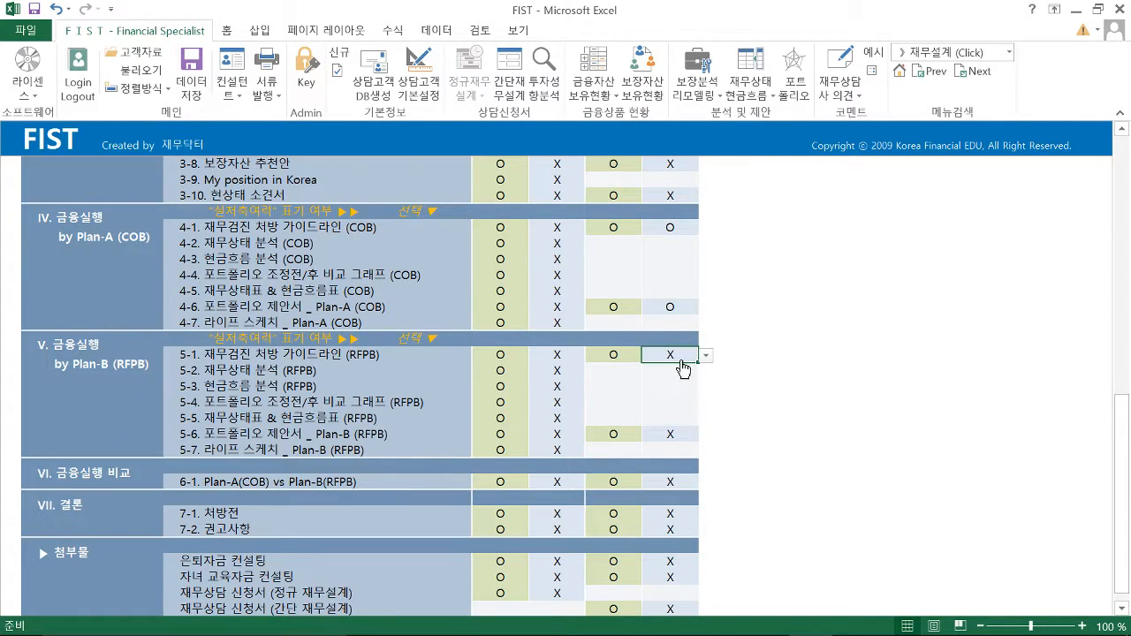
pyautogui.click(706, 356)
pyautogui.click(613, 372)
pyautogui.click(665, 434)
pyautogui.click(705, 435)
pyautogui.click(591, 452)
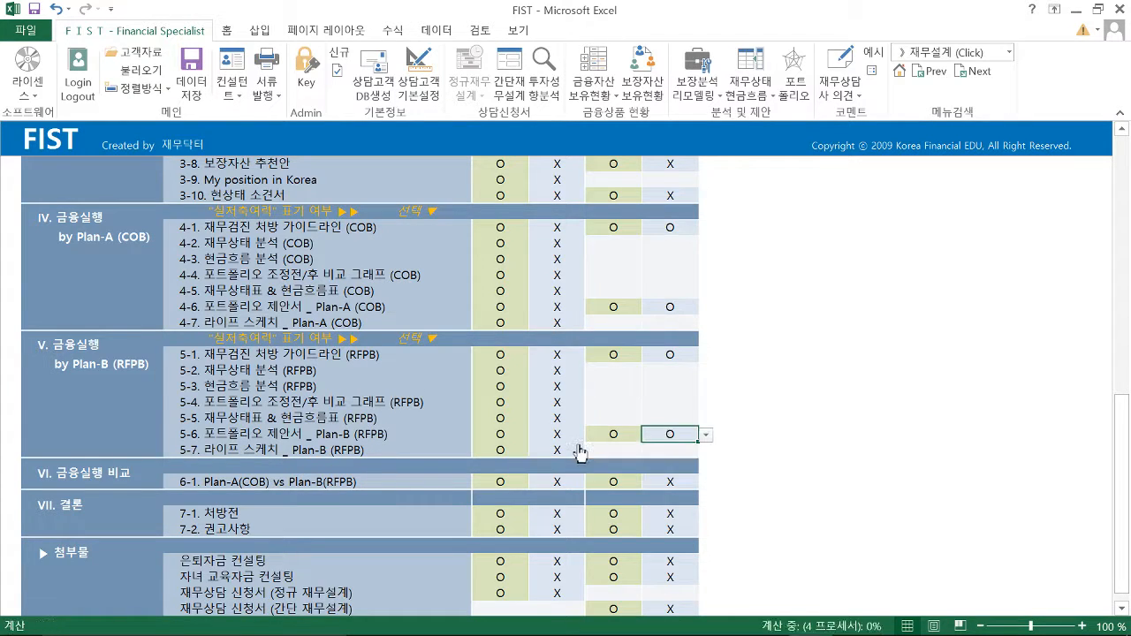
# - Set the 6-1. Plan-A(COB) vs Plan-B(RFPB) comparison to O for the 간단 재무설계 partial print
pyautogui.scroll(-2, 720, 400)
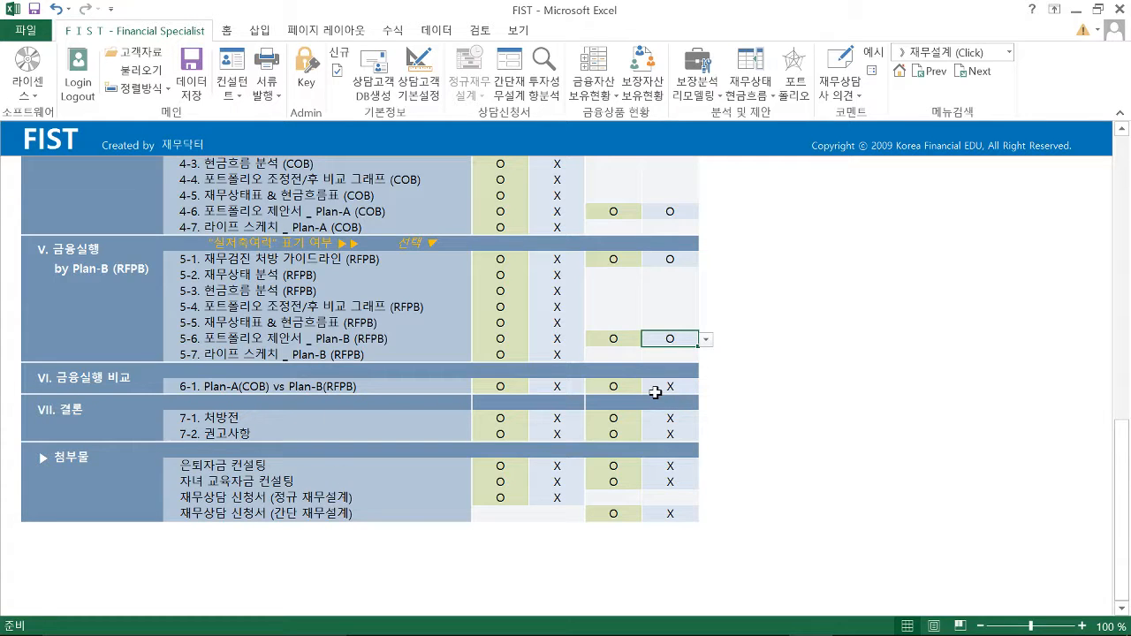
pyautogui.click(659, 388)
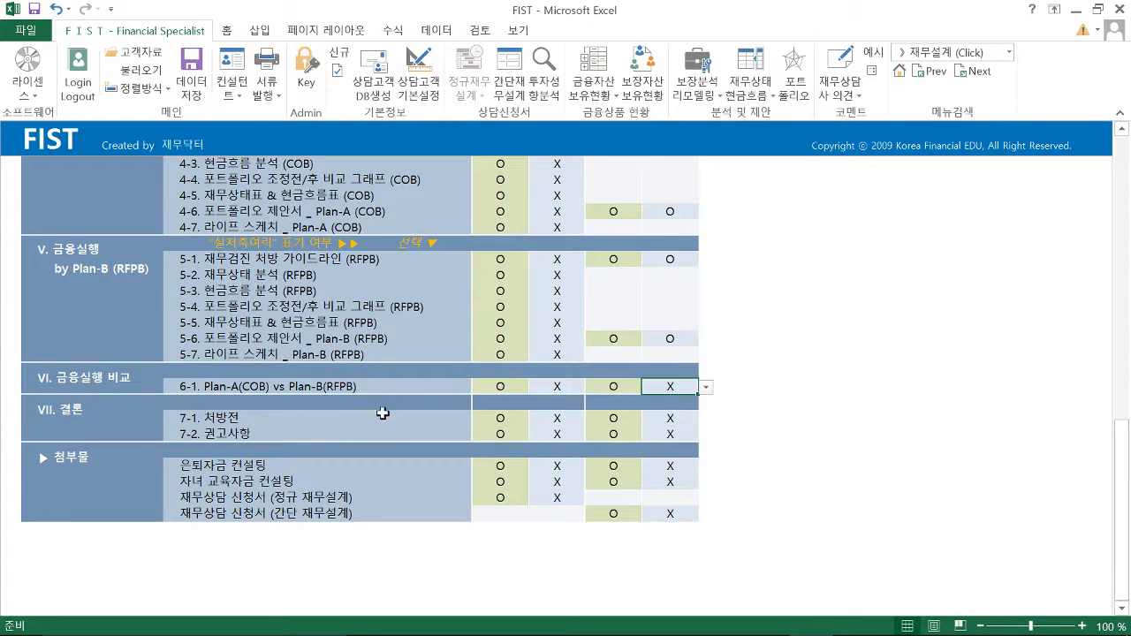
pyautogui.click(705, 387)
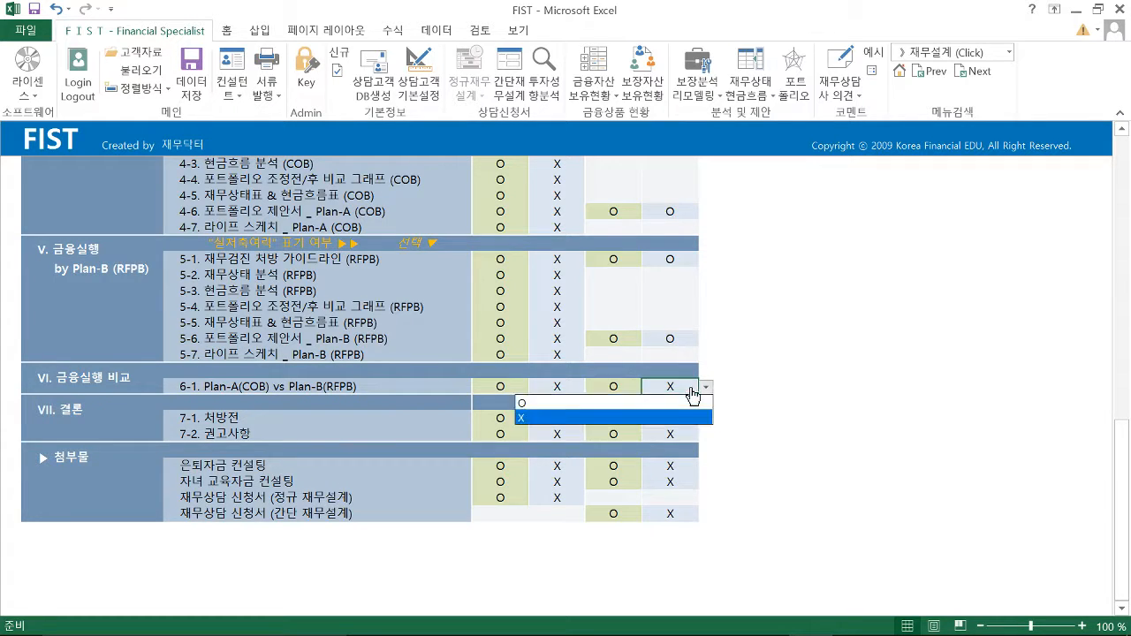
pyautogui.click(614, 404)
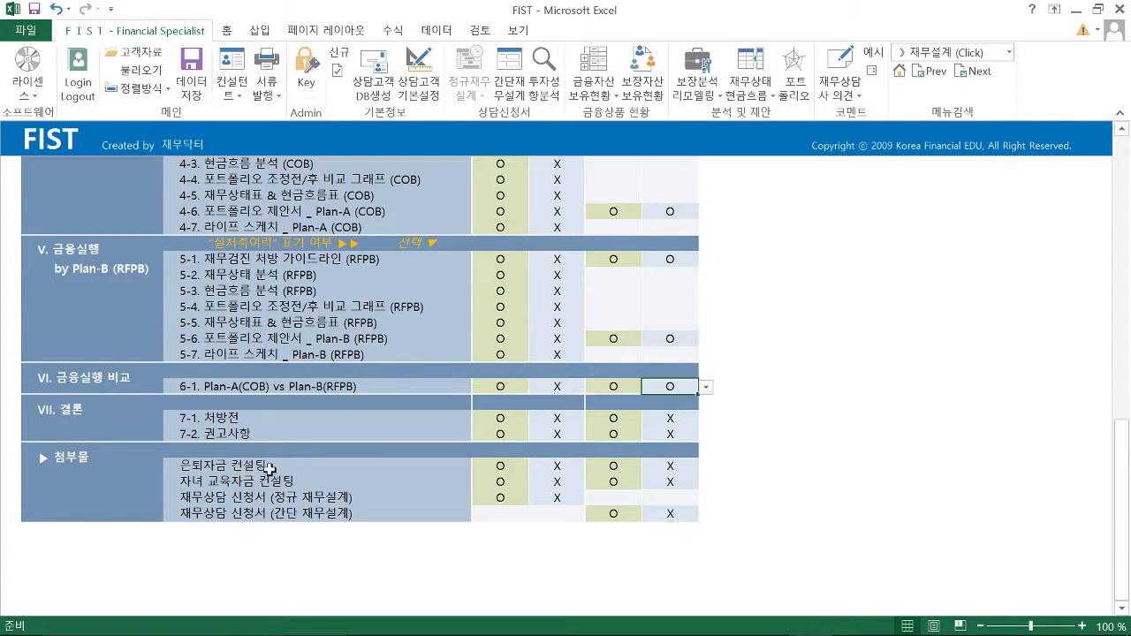
# - Set the attachments 은퇴자금 컨설팅, 자녀 교육자금 컨설팅 and 재무상담 신청서 (간단 재무설계) to O for the 간단 재무설계 partial print
pyautogui.click(659, 467)
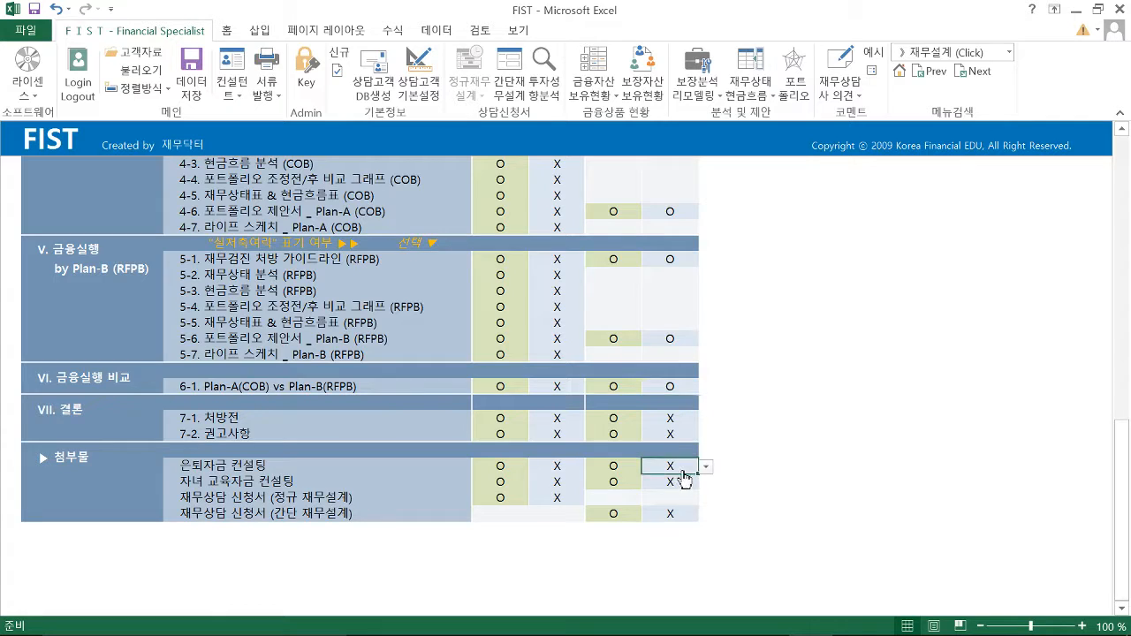
pyautogui.click(705, 467)
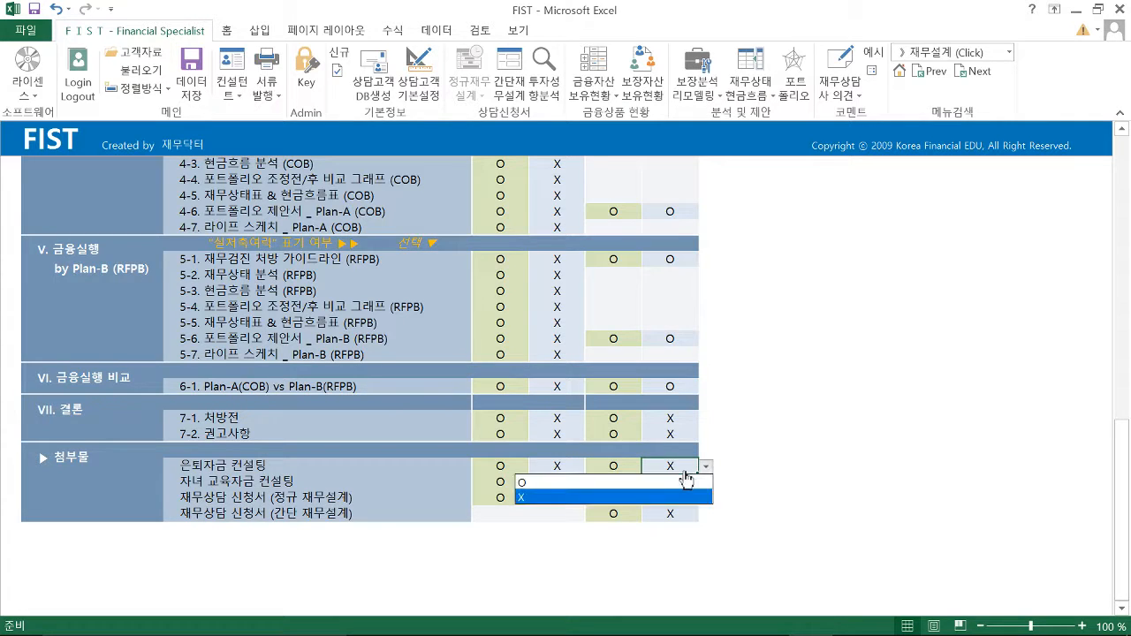
pyautogui.click(616, 486)
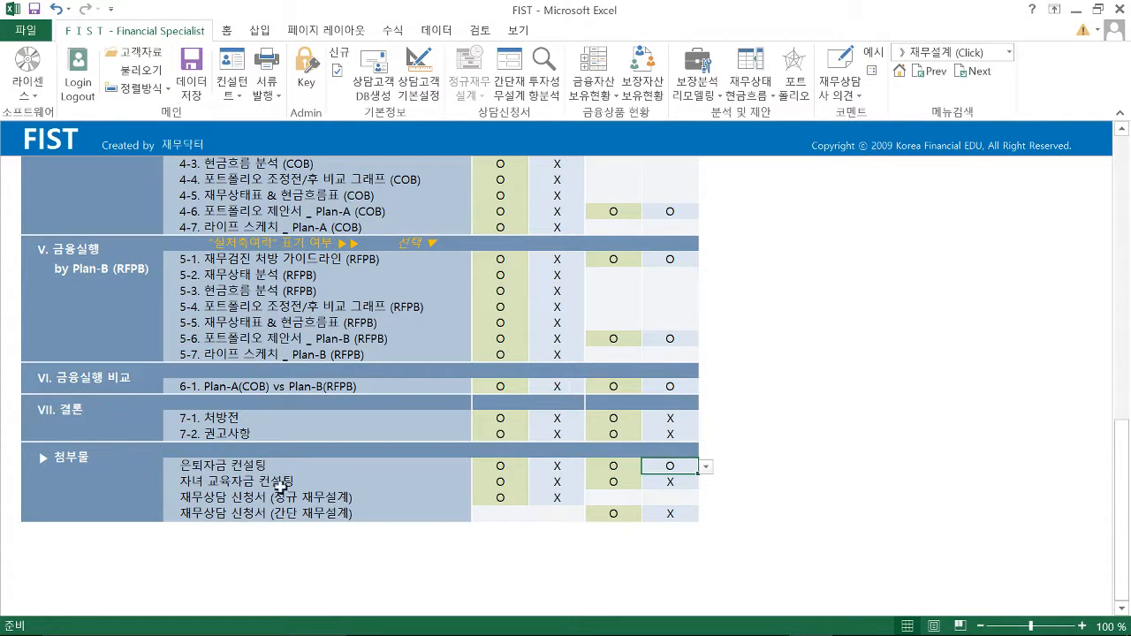
pyautogui.click(670, 484)
pyautogui.click(707, 483)
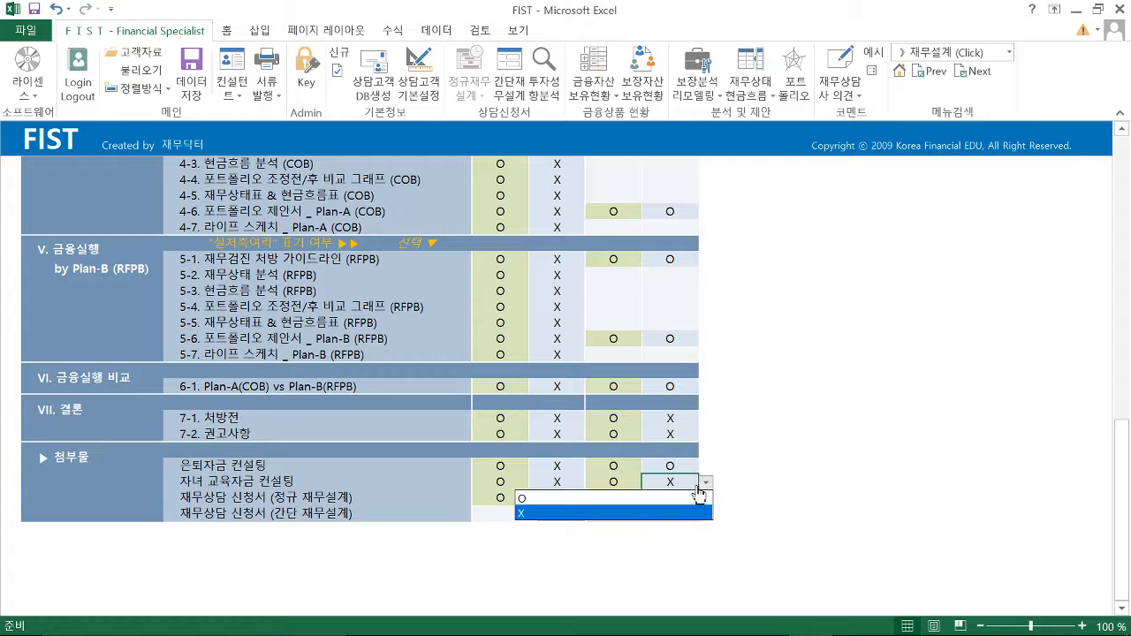
pyautogui.click(590, 498)
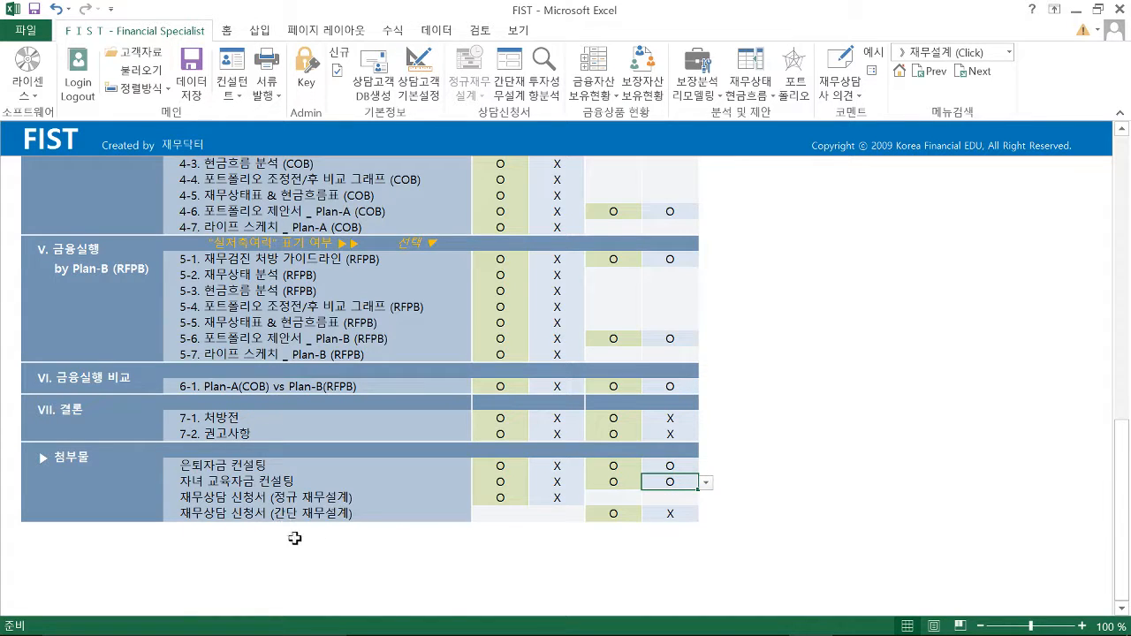
pyautogui.click(672, 516)
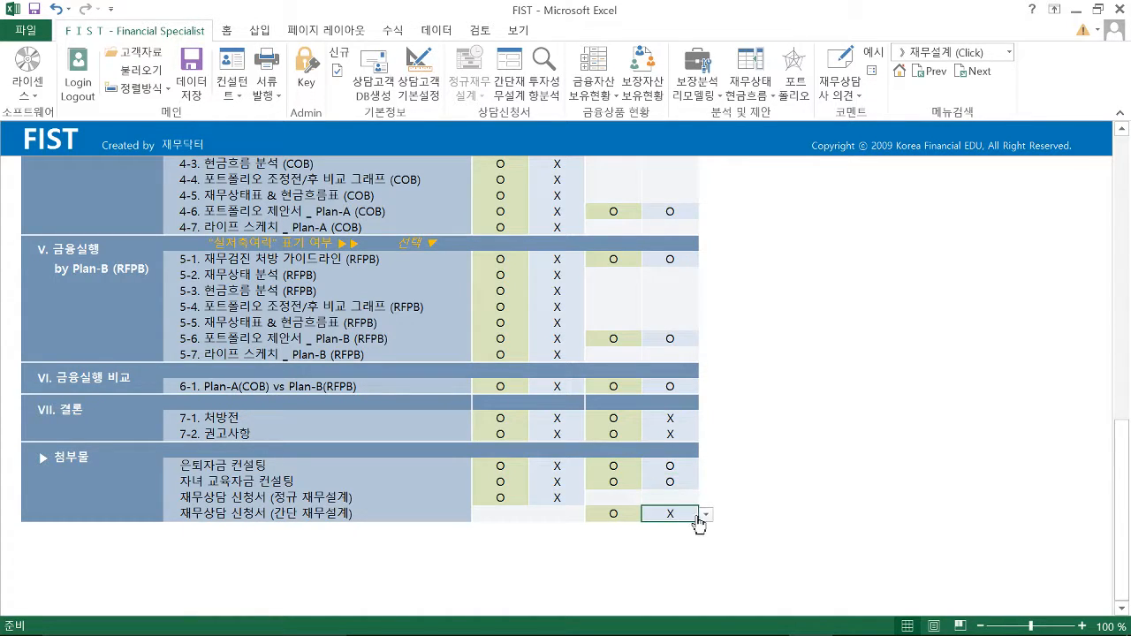
pyautogui.click(706, 515)
pyautogui.click(610, 530)
pyautogui.scroll(20, 780, 484)
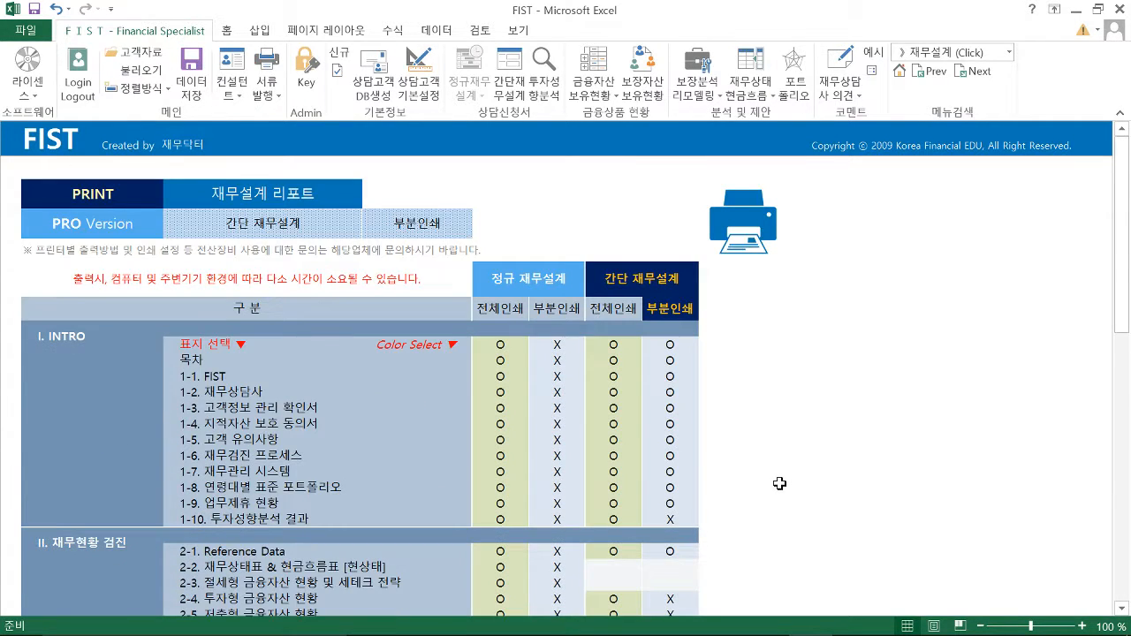
# - Review the O/X selections for the 간단 재무설계 partial print from I. INTRO through the attachments
pyautogui.scroll(-2, 707, 471)
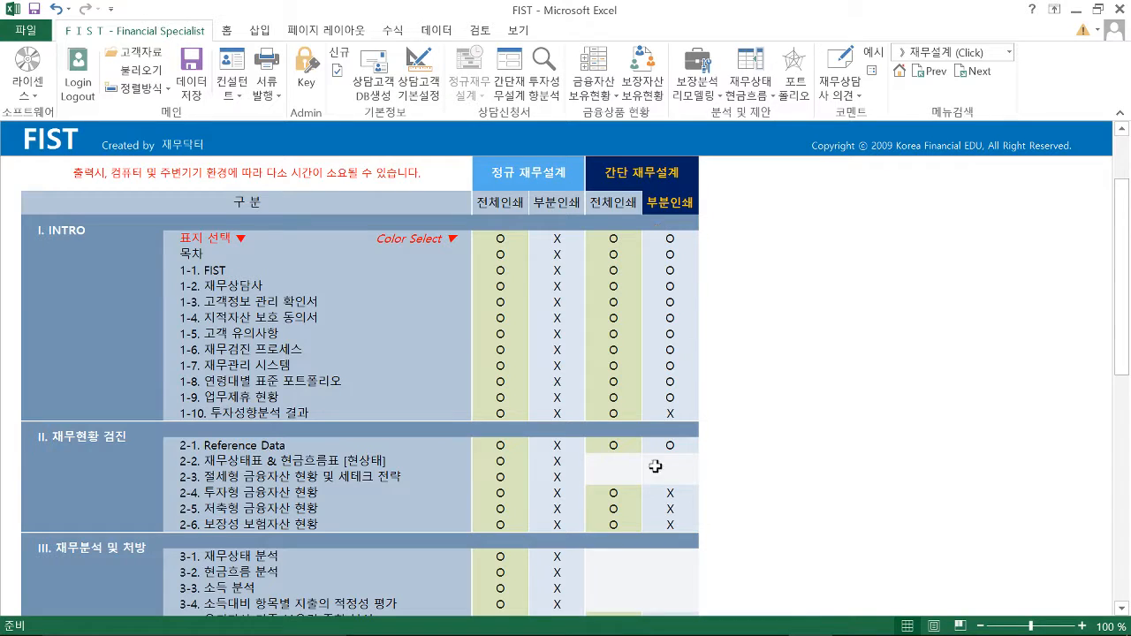
pyautogui.scroll(-5, 669, 519)
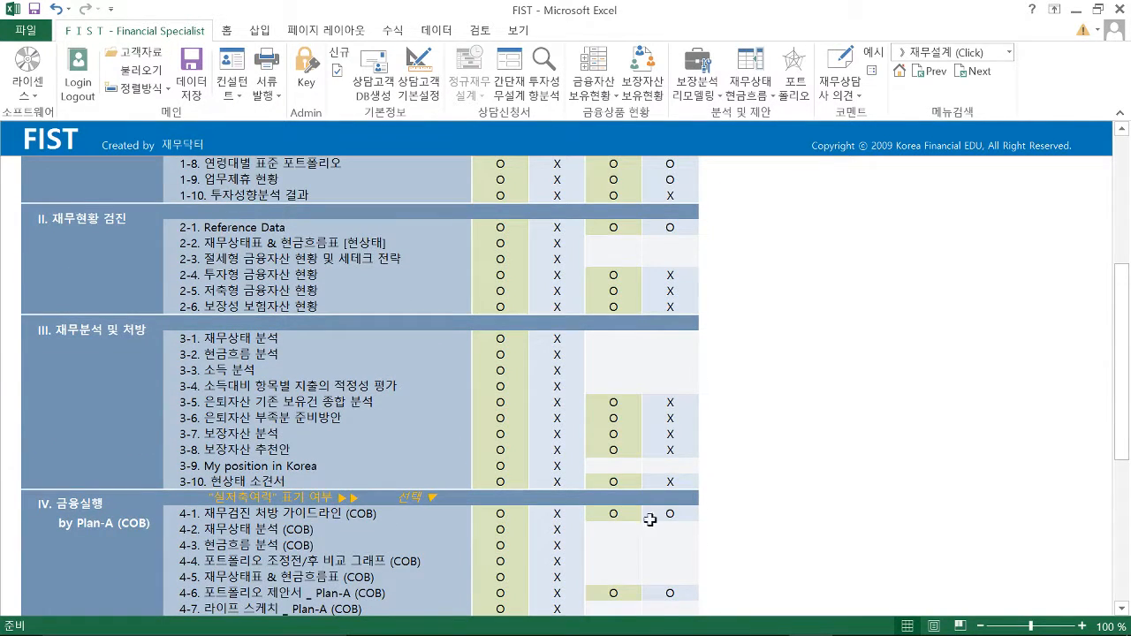
pyautogui.scroll(7, 672, 513)
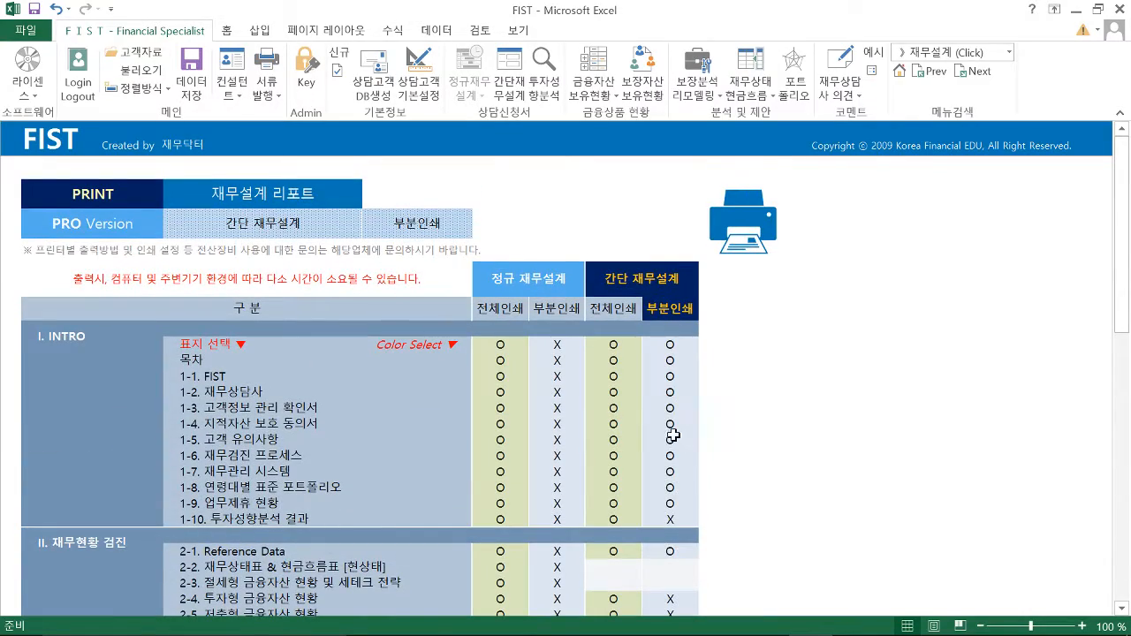
pyautogui.scroll(-5, 672, 557)
pyautogui.scroll(-10, 672, 561)
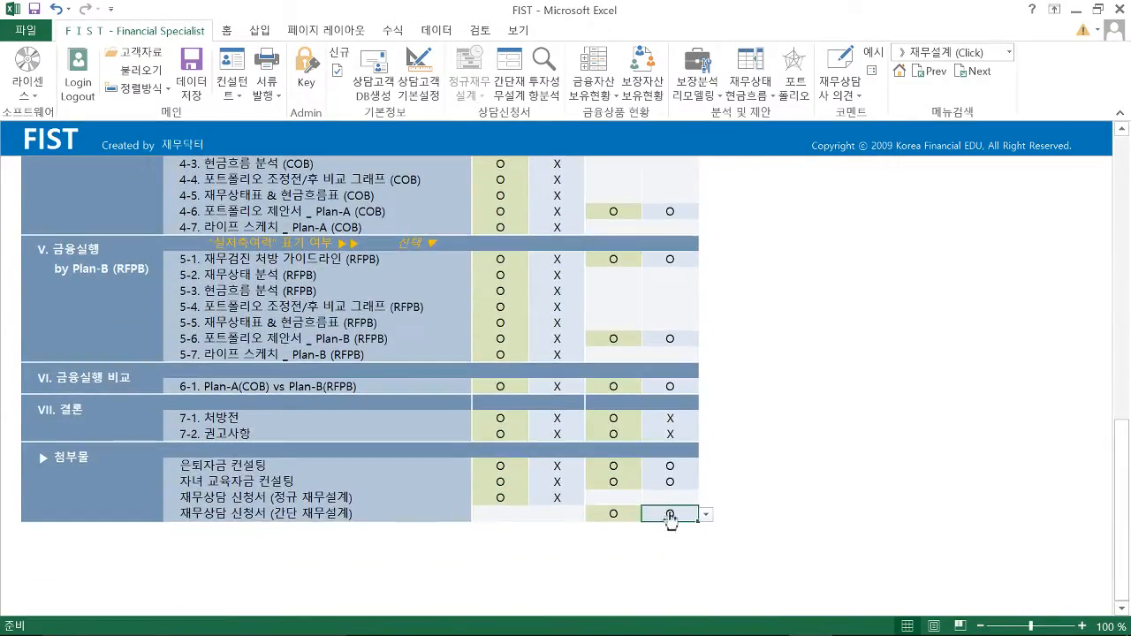
pyautogui.scroll(12, 679, 220)
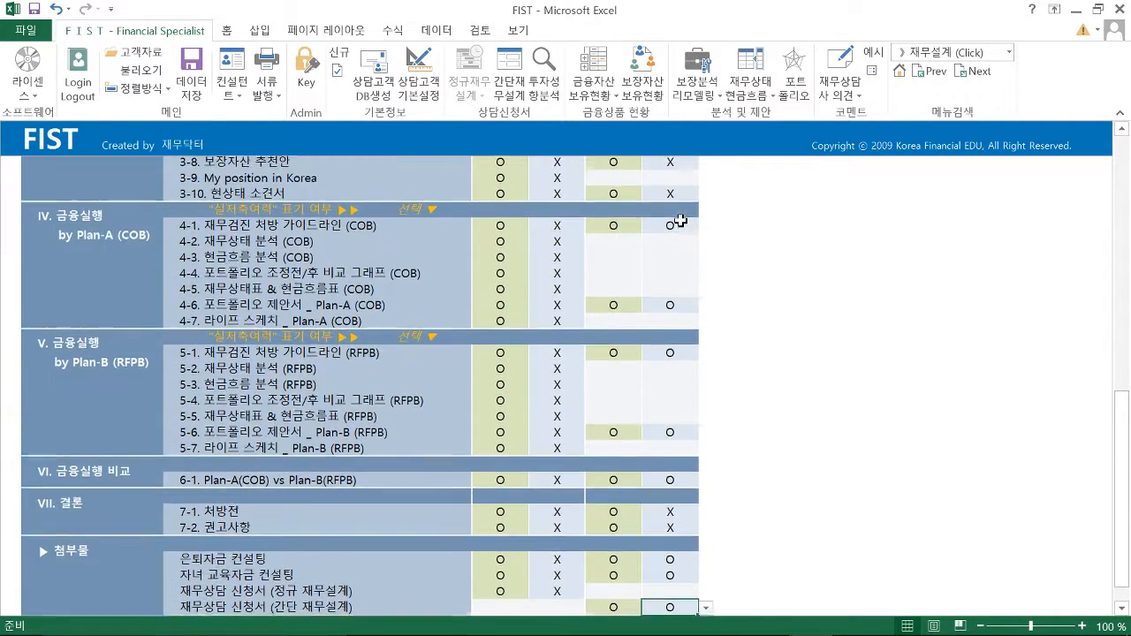
pyautogui.scroll(4, 679, 227)
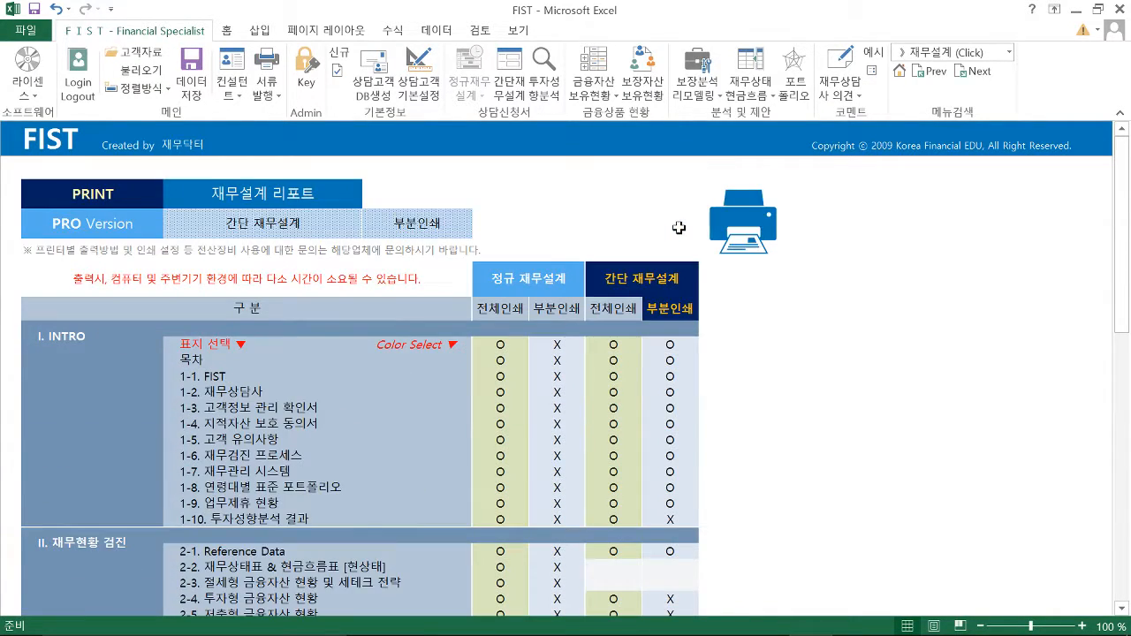
# - Save the selected 간단 재무설계 report as a PDF in C:\FIST_EDU\PDF
pyautogui.click(272, 99)
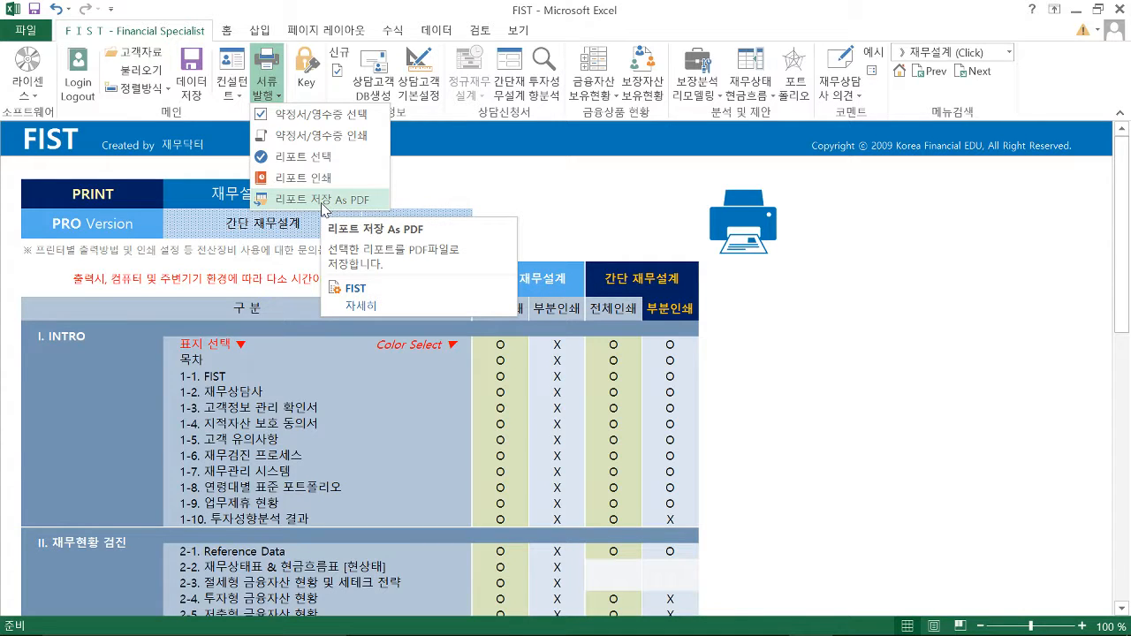
pyautogui.click(322, 203)
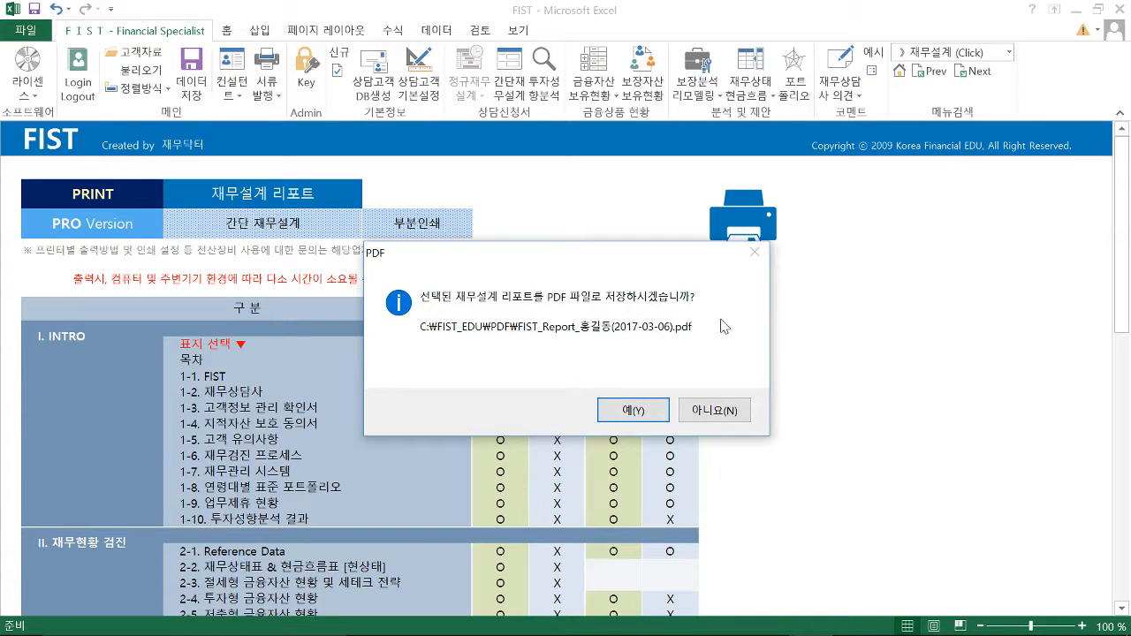
pyautogui.click(643, 408)
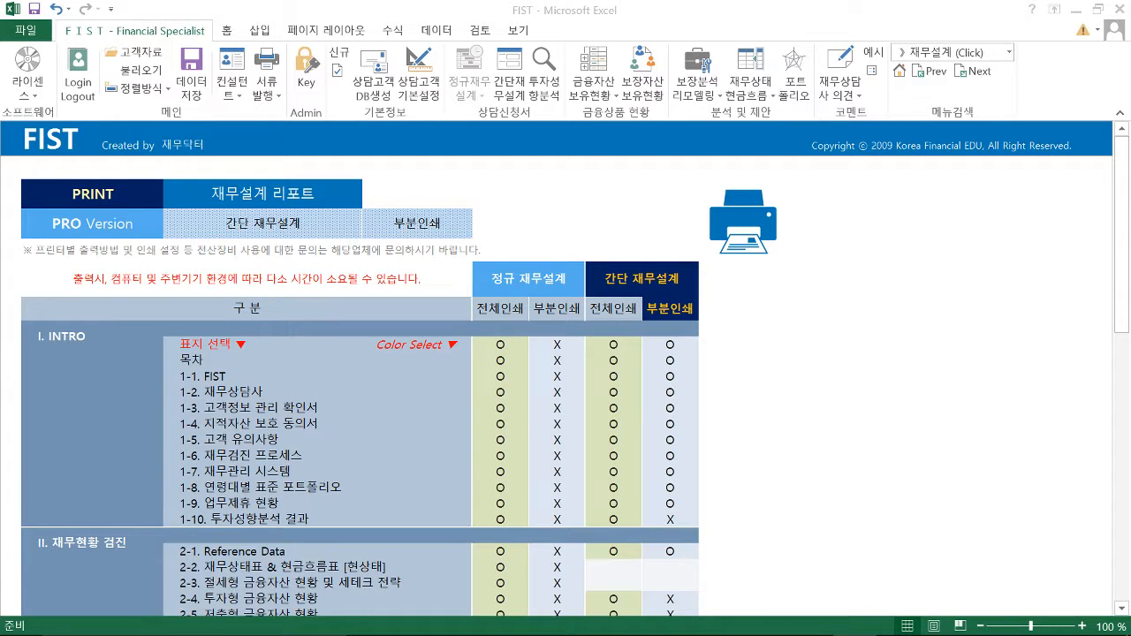
# - Maximize the exported report in Adobe Acrobat Reader and page through it up to 4-1. 재무검진 처방 가이드라인 (COB)
pyautogui.moveTo(1130, 133); pyautogui.dragTo(586, 19)
pyautogui.doubleClick(586, 25)
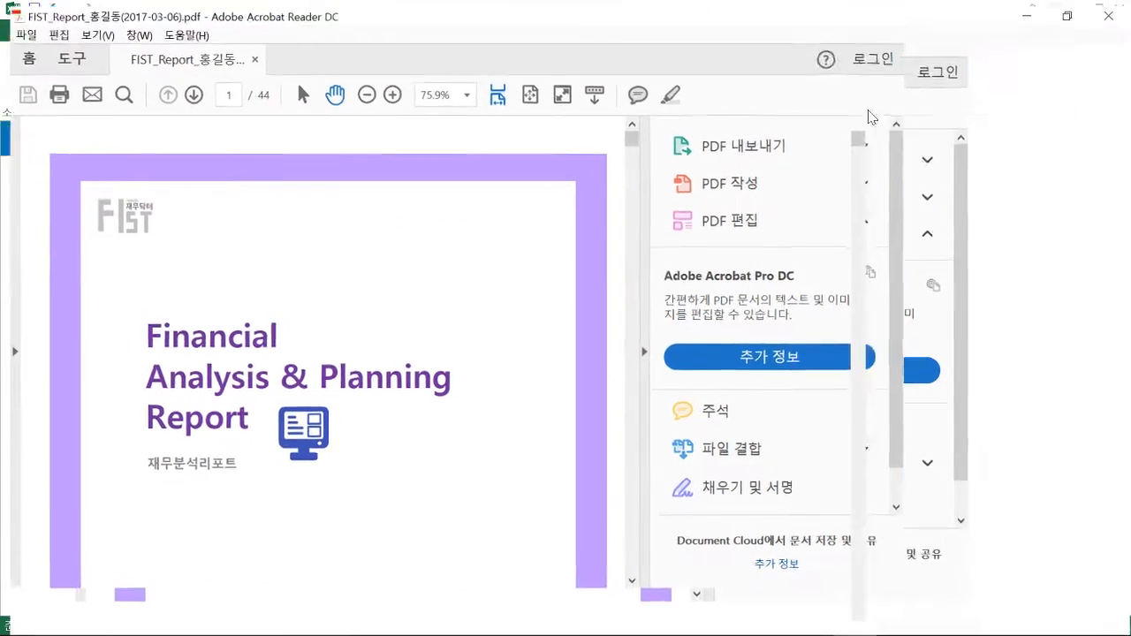
pyautogui.click(187, 92)
pyautogui.click(188, 92)
pyautogui.click(188, 92)
pyautogui.click(187, 92)
pyautogui.click(187, 92)
pyautogui.click(188, 92)
pyautogui.click(188, 92)
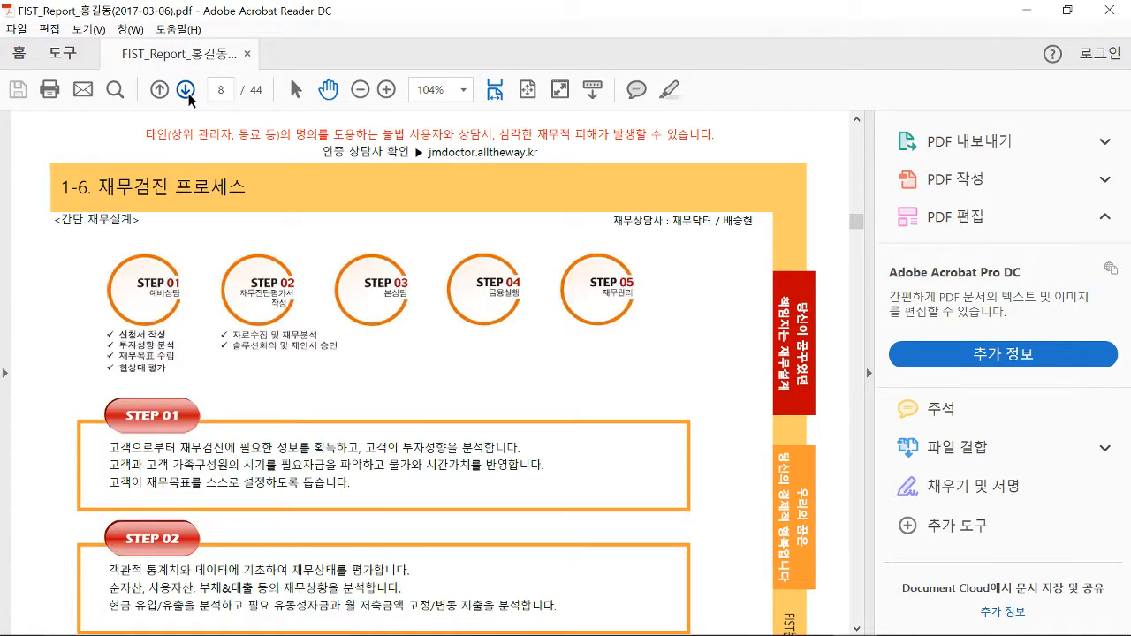
pyautogui.click(188, 91)
pyautogui.click(188, 91)
pyautogui.click(187, 92)
pyautogui.click(188, 92)
pyautogui.click(187, 90)
pyautogui.click(187, 91)
pyautogui.click(187, 91)
pyautogui.click(186, 90)
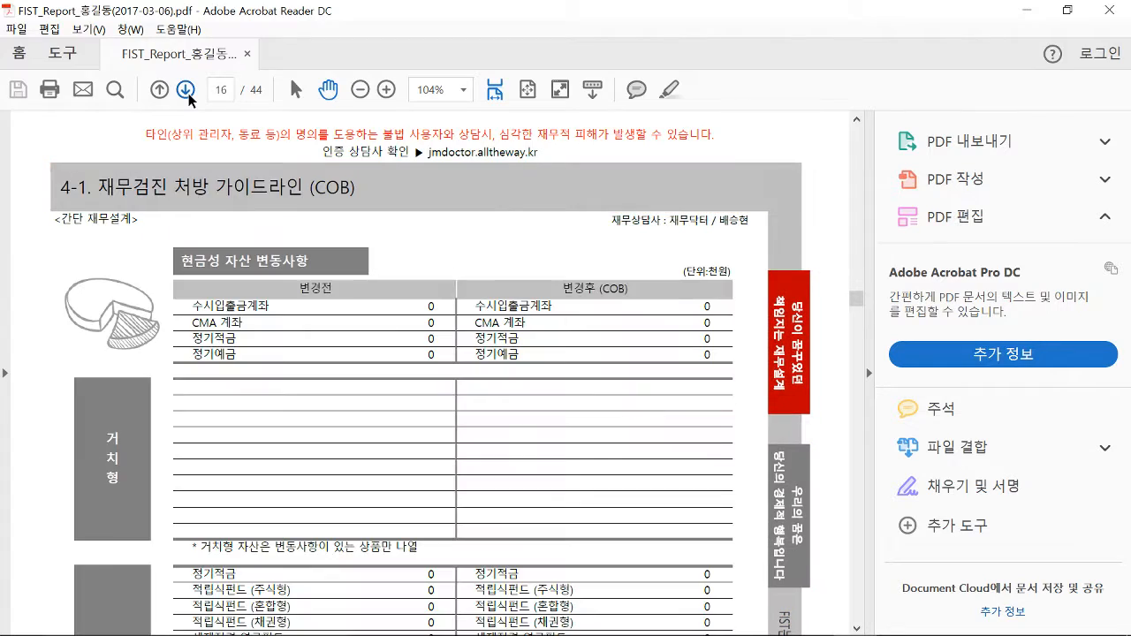
pyautogui.moveTo(539, 12); pyautogui.dragTo(1130, 42)
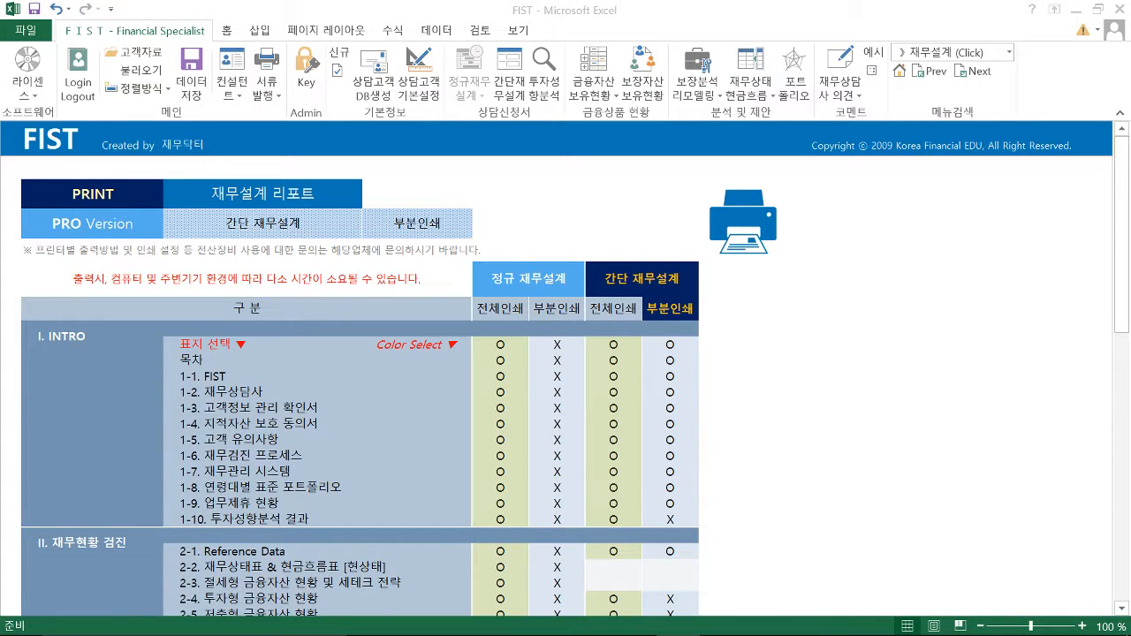
# - Switch to File Explorer and compare the contents of the FIST and FIST_EDU folders on drive C
pyautogui.moveTo(1130, 221); pyautogui.dragTo(501, 62)
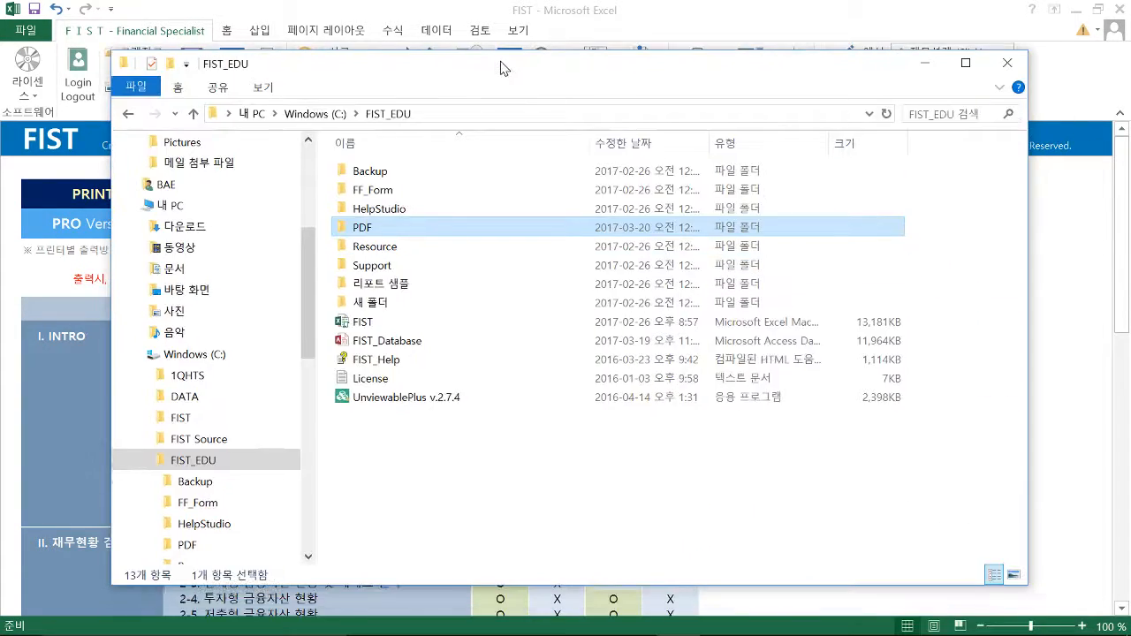
pyautogui.click(217, 357)
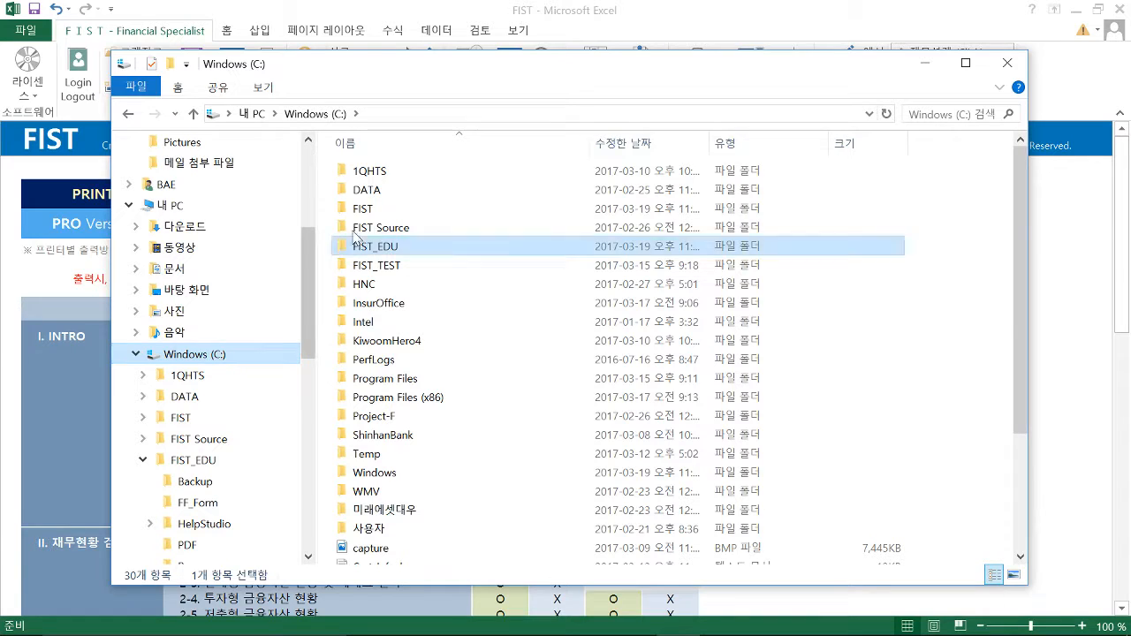
pyautogui.click(200, 419)
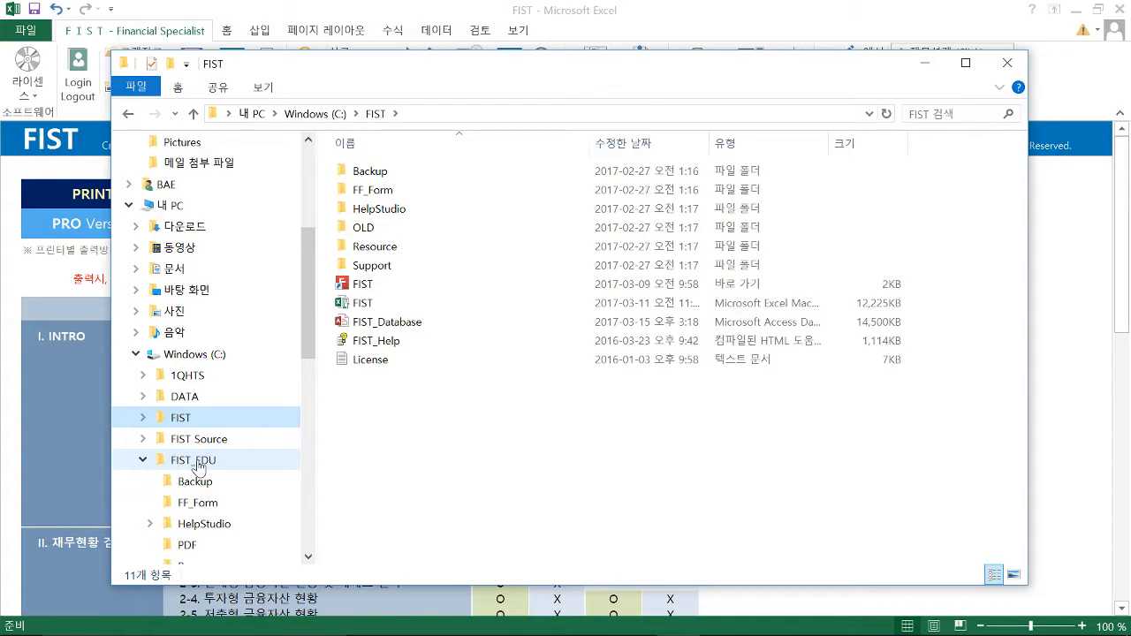
pyautogui.click(198, 467)
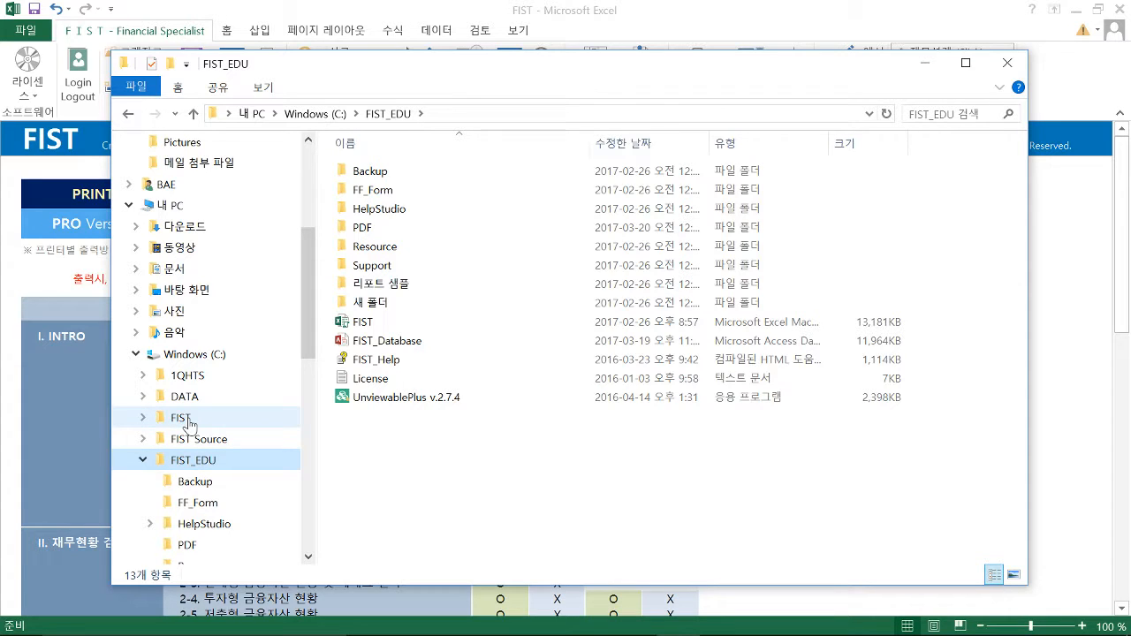
pyautogui.click(189, 422)
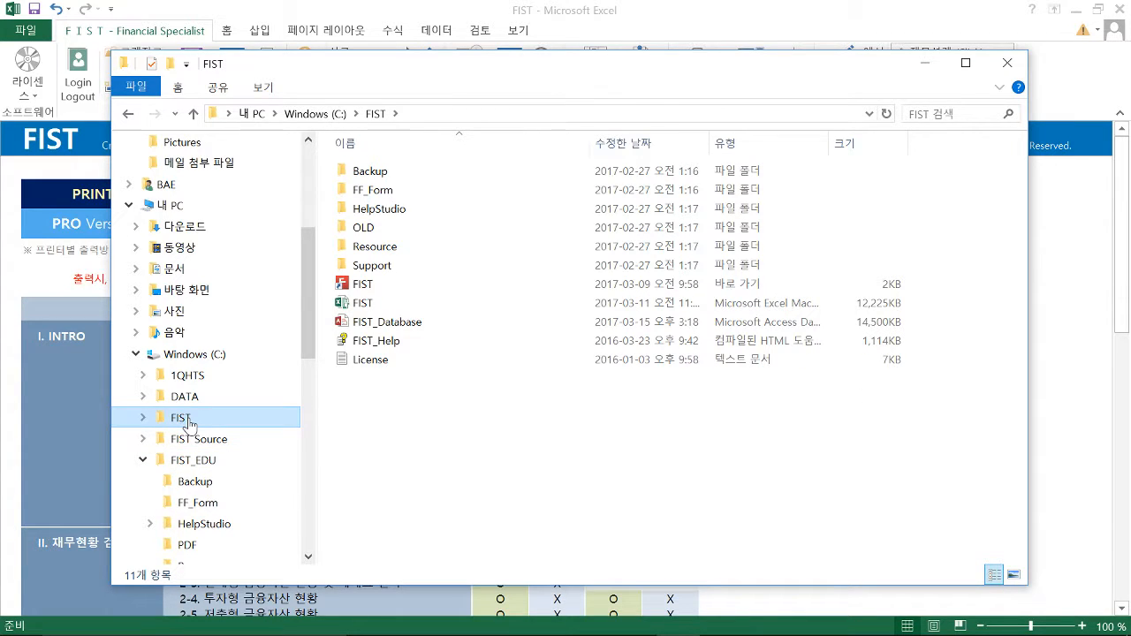
pyautogui.click(198, 469)
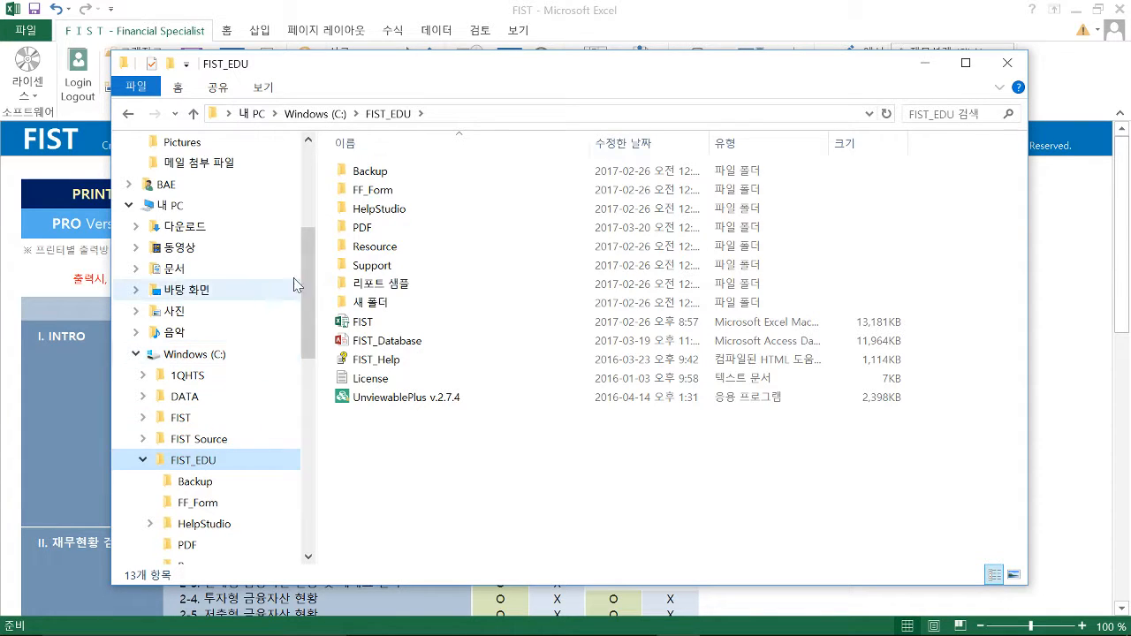
# - Locate the PDF subfolder in FIST_EDU, collapse the folder tree and check the FIST folder for a matching subfolder
pyautogui.click(366, 227)
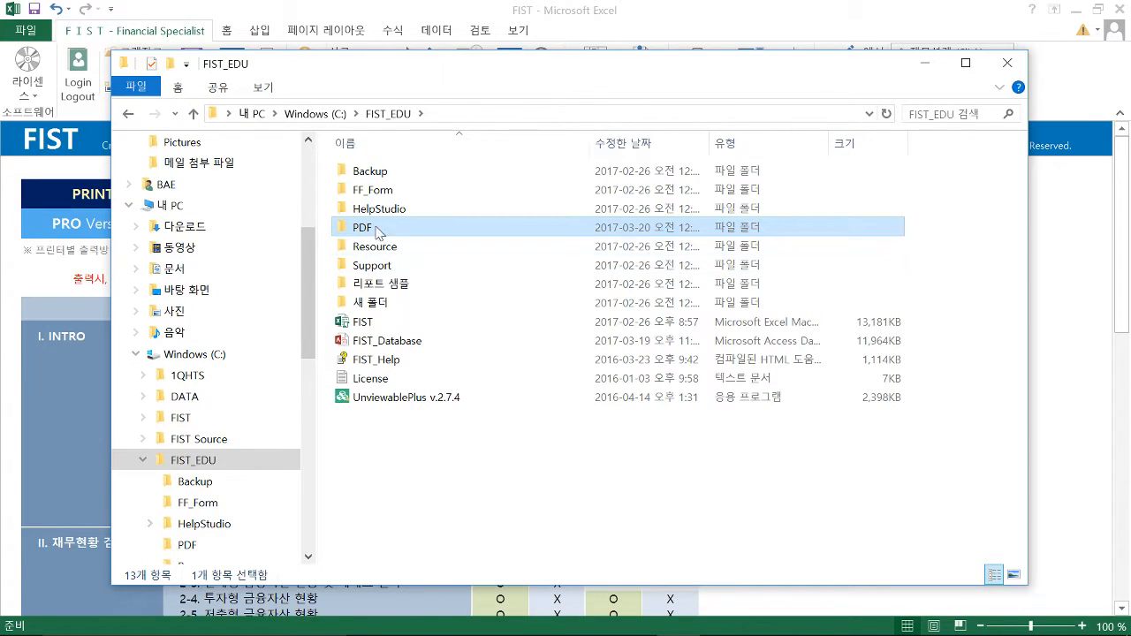
pyautogui.click(143, 459)
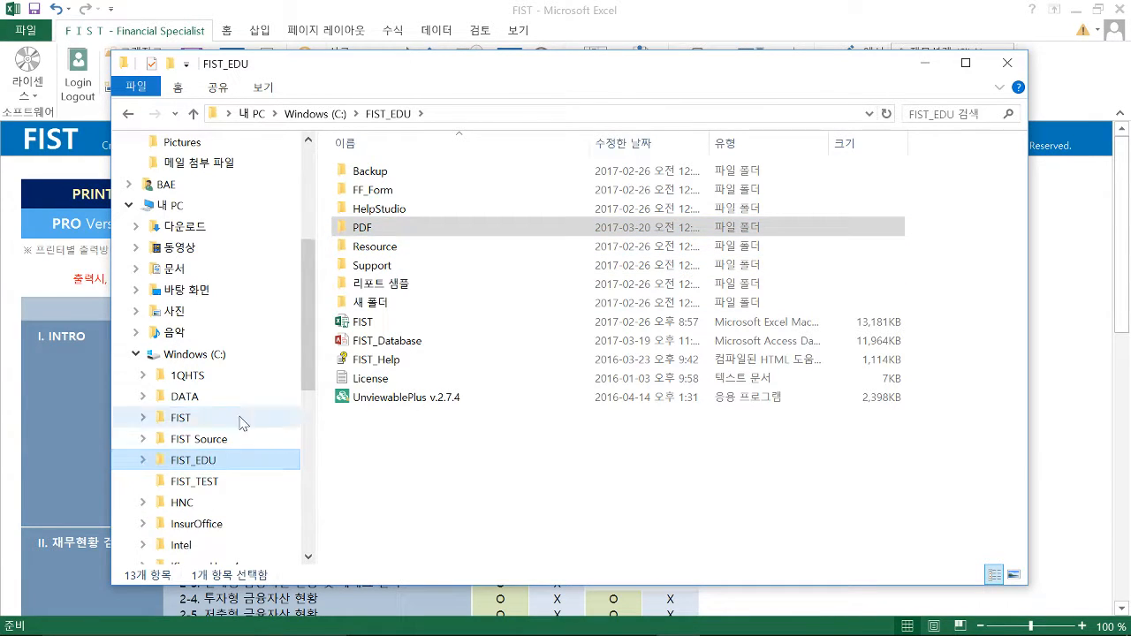
pyautogui.scroll(-2, 243, 425)
pyautogui.click(358, 227)
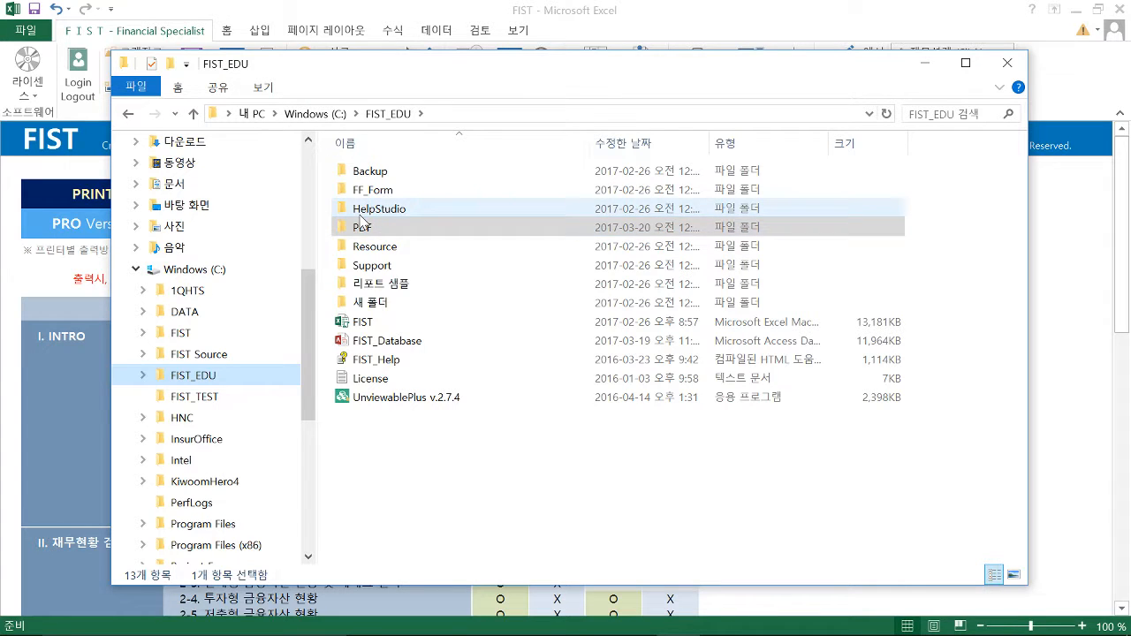
pyautogui.click(183, 336)
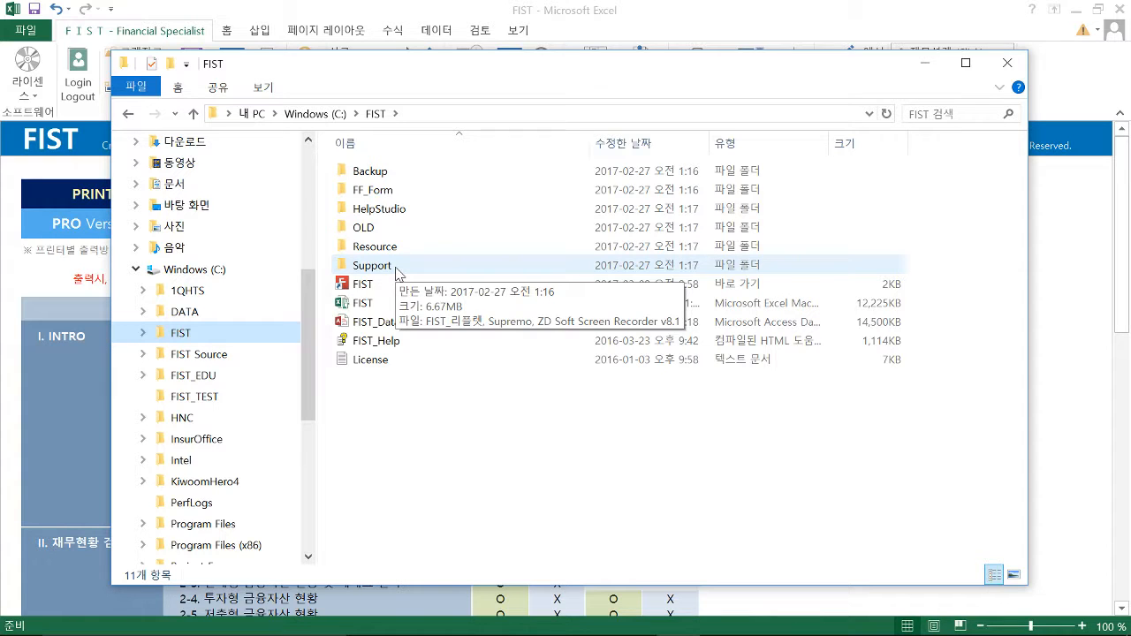
pyautogui.click(212, 379)
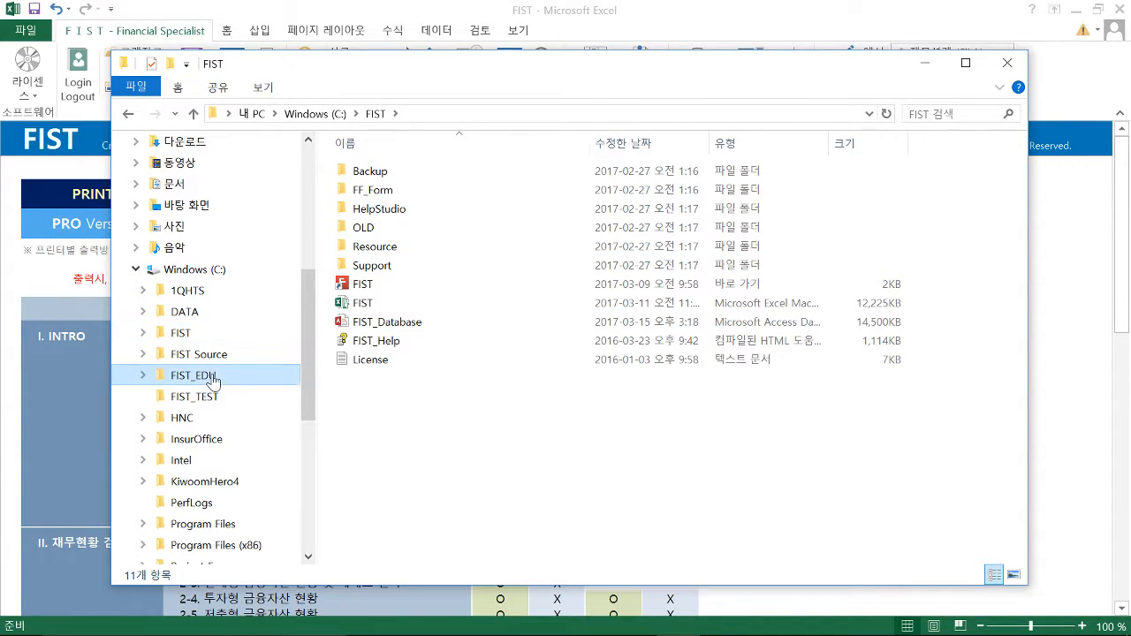
# - Open the client's report dated 2017-03-06 from the FIST_EDU PDF folder and maximize its window
pyautogui.click(364, 232)
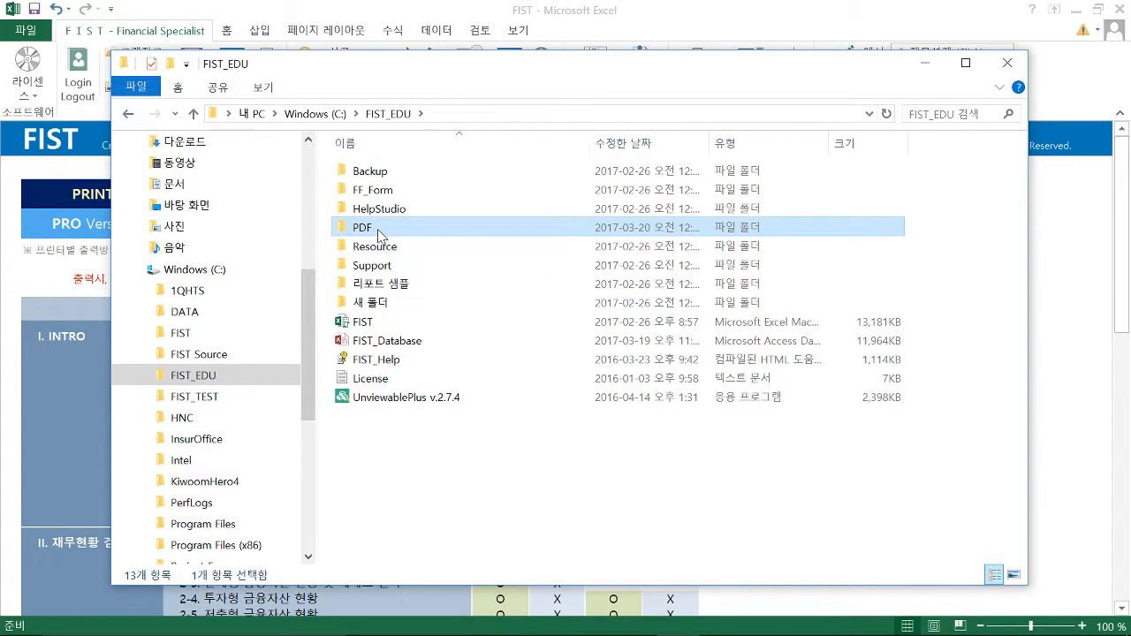
pyautogui.doubleClick(380, 232)
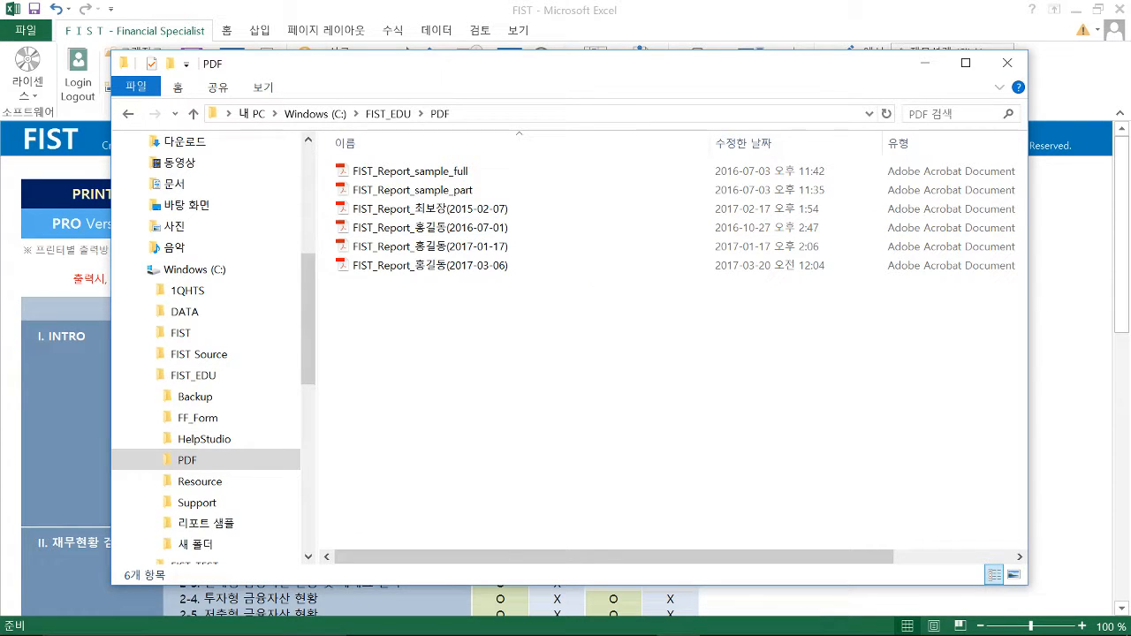
pyautogui.click(380, 270)
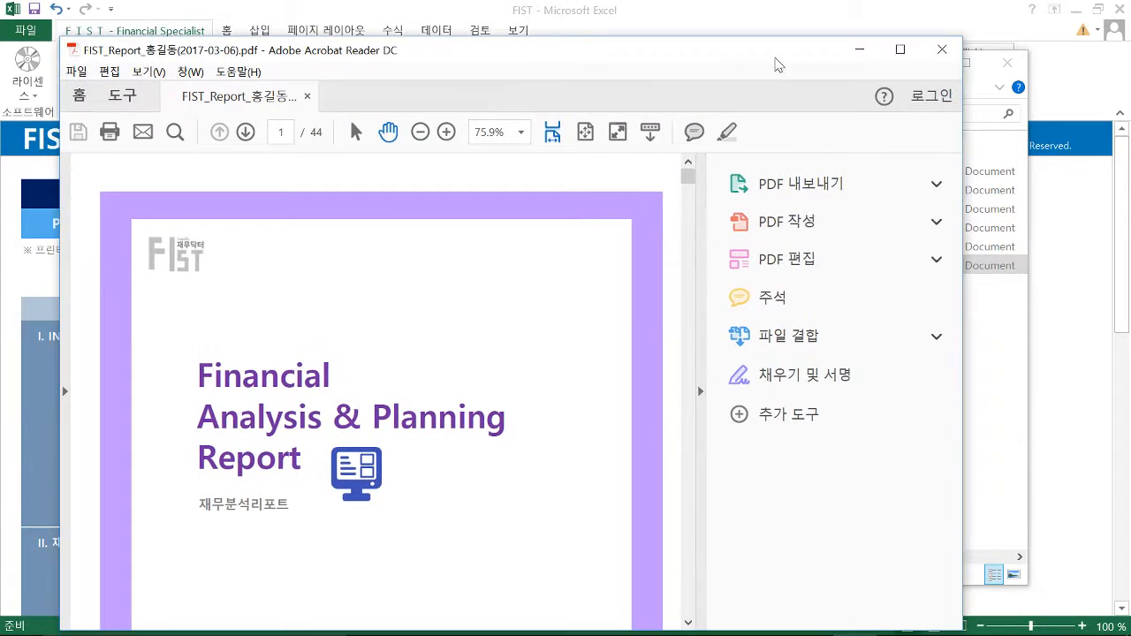
pyautogui.click(900, 51)
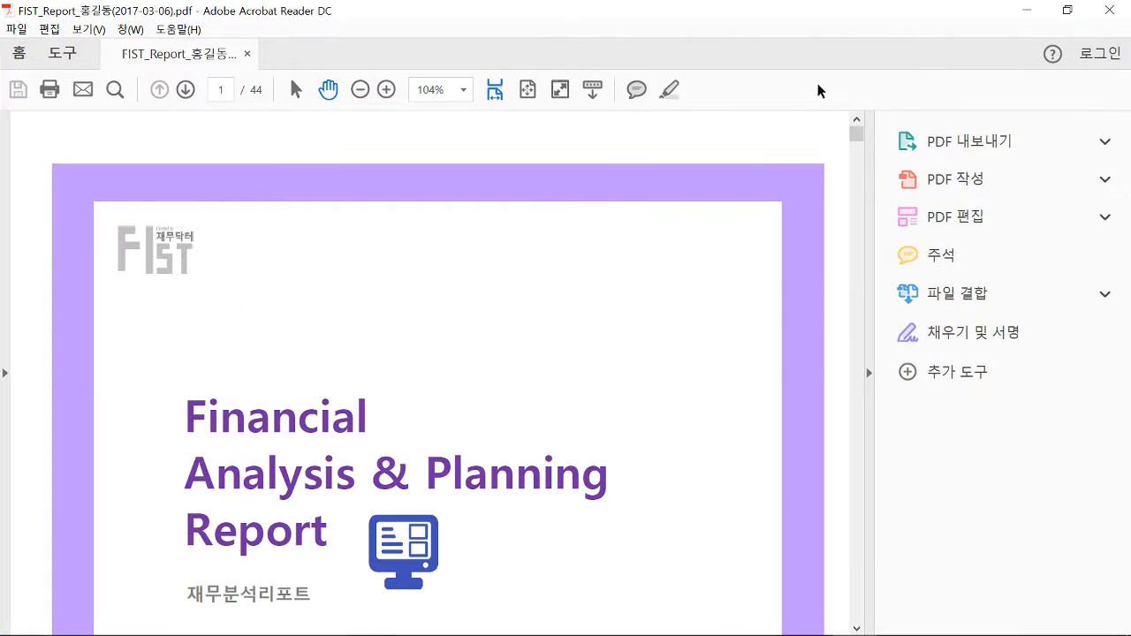
# - Hide the tools pane and zoom the report out to 75%
pyautogui.click(870, 378)
pyautogui.click(359, 89)
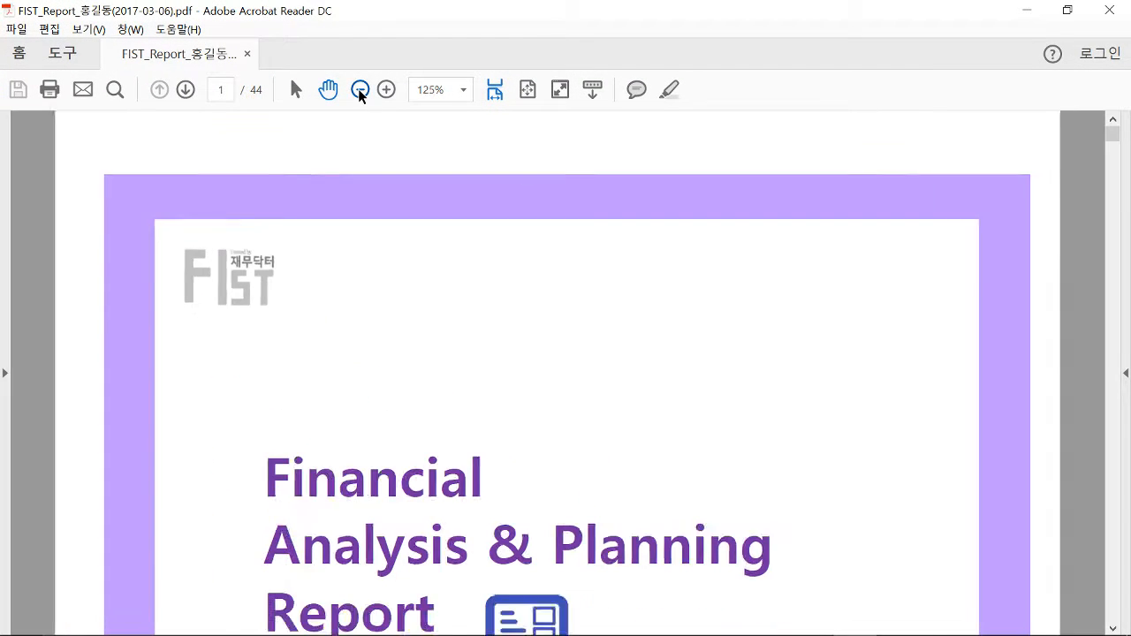
pyautogui.click(360, 89)
pyautogui.click(360, 90)
# - Examine the report's cover page and the table of contents (목차), reducing the zoom to 66.7%
pyautogui.scroll(-5, 404, 221)
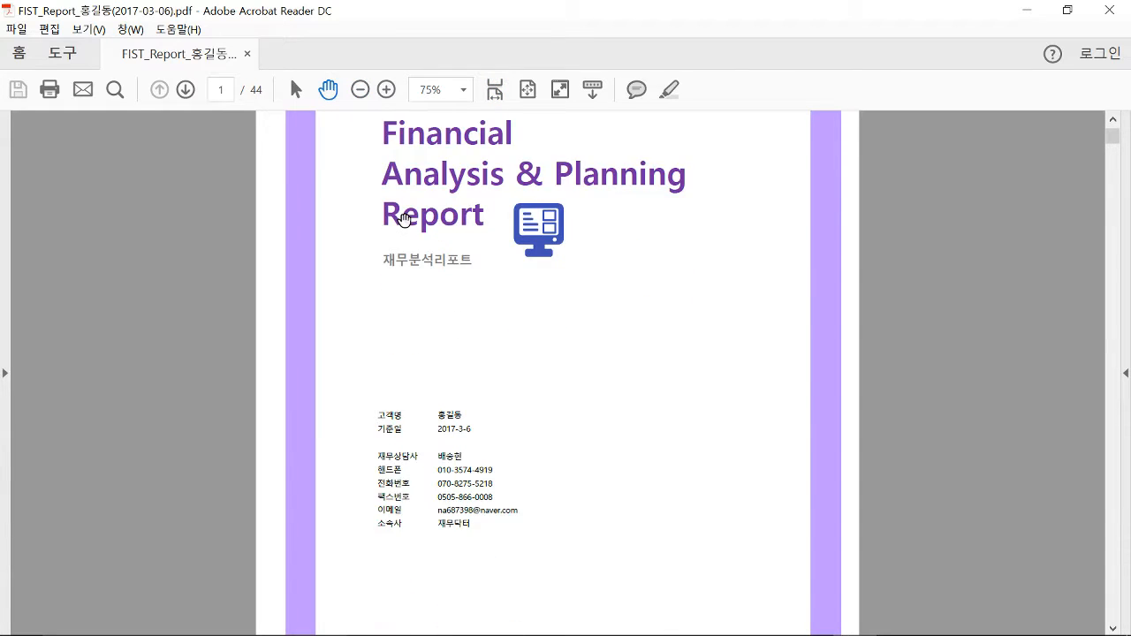
pyautogui.scroll(-8, 404, 220)
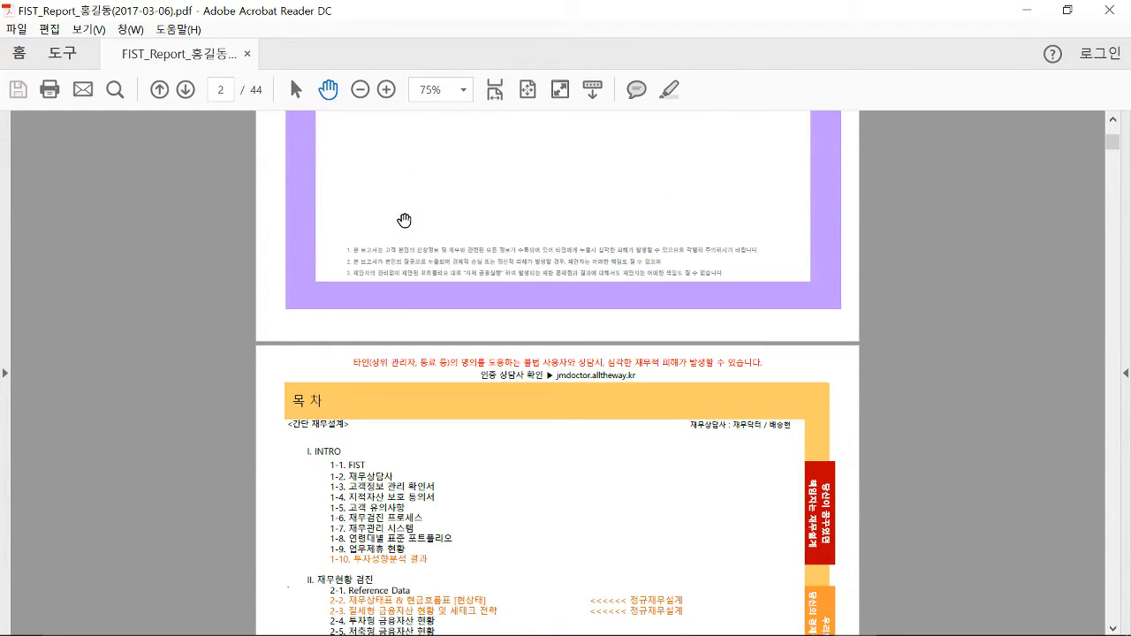
pyautogui.scroll(-2, 404, 220)
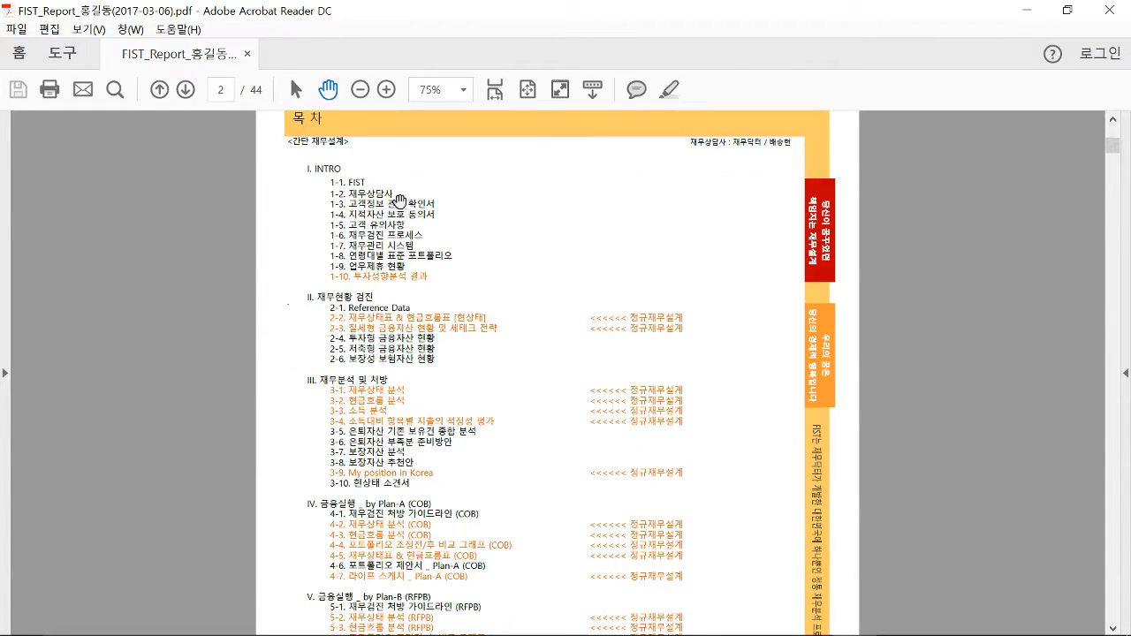
pyautogui.click(361, 89)
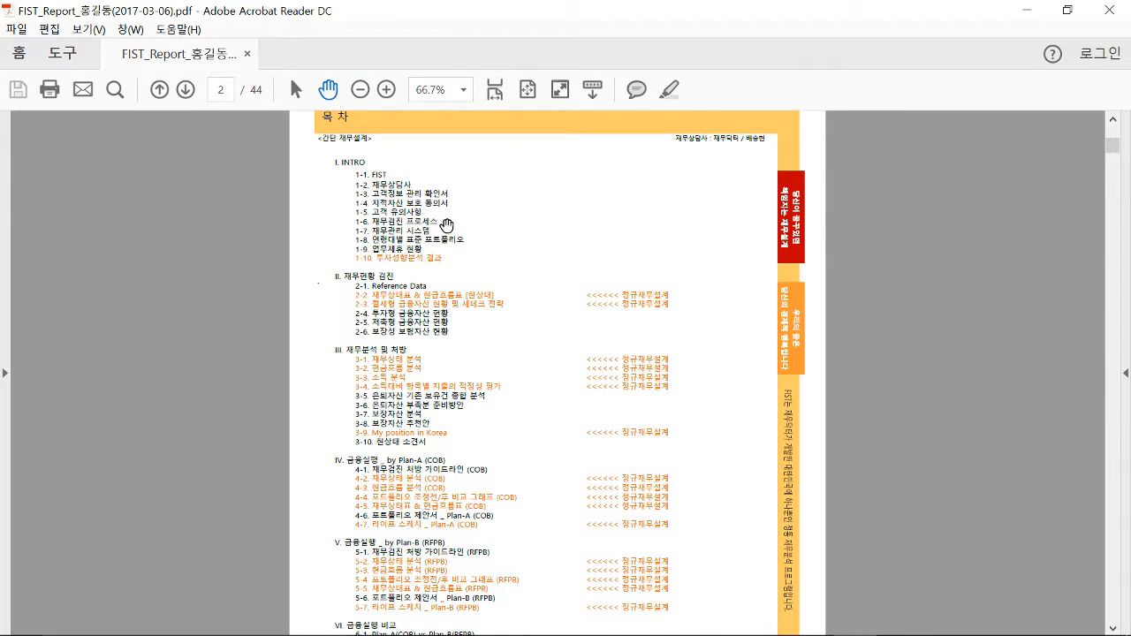
pyautogui.scroll(1, 433, 223)
pyautogui.scroll(-10, 450, 228)
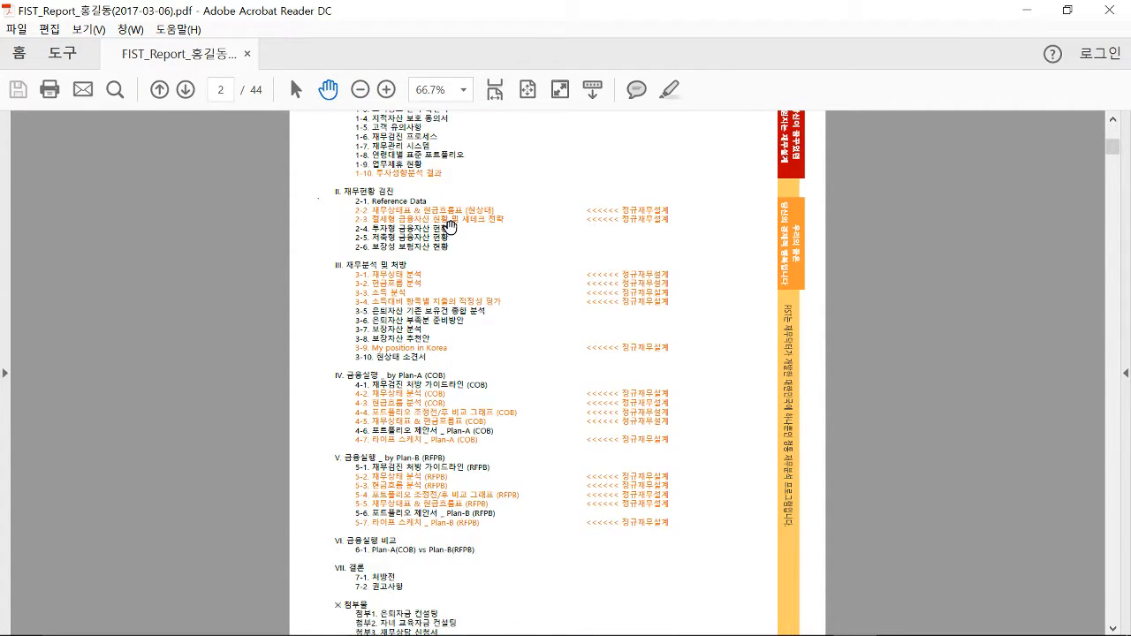
# - Review the INTRO pages from 1-1. FIST through 1-4. 지적자산 보호 동의서
pyautogui.scroll(-4, 450, 228)
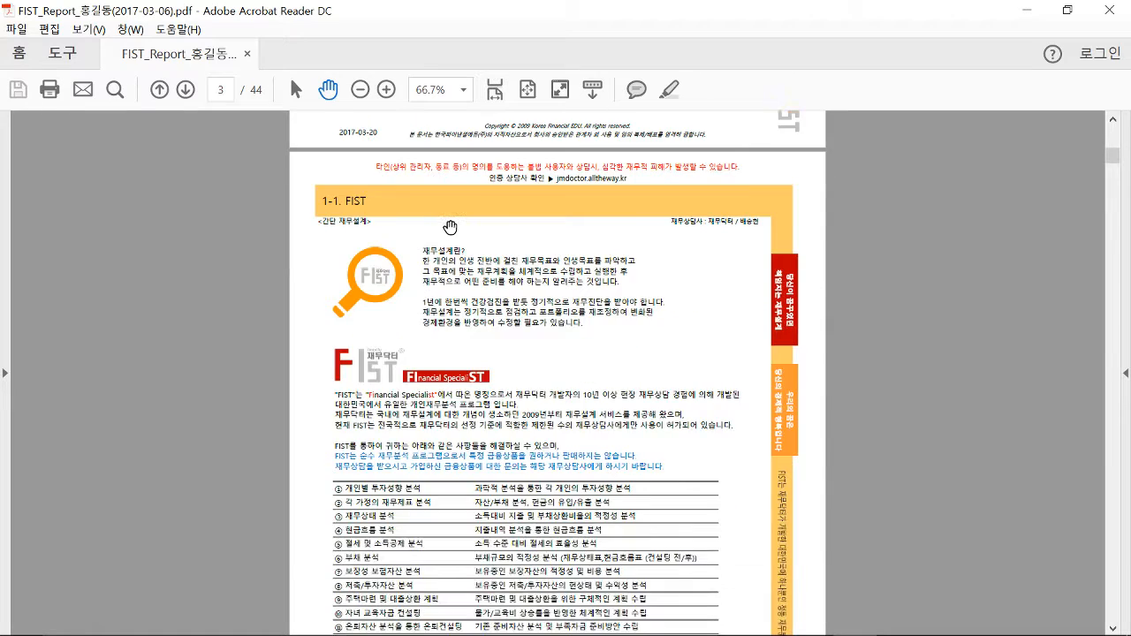
pyautogui.scroll(1, 450, 225)
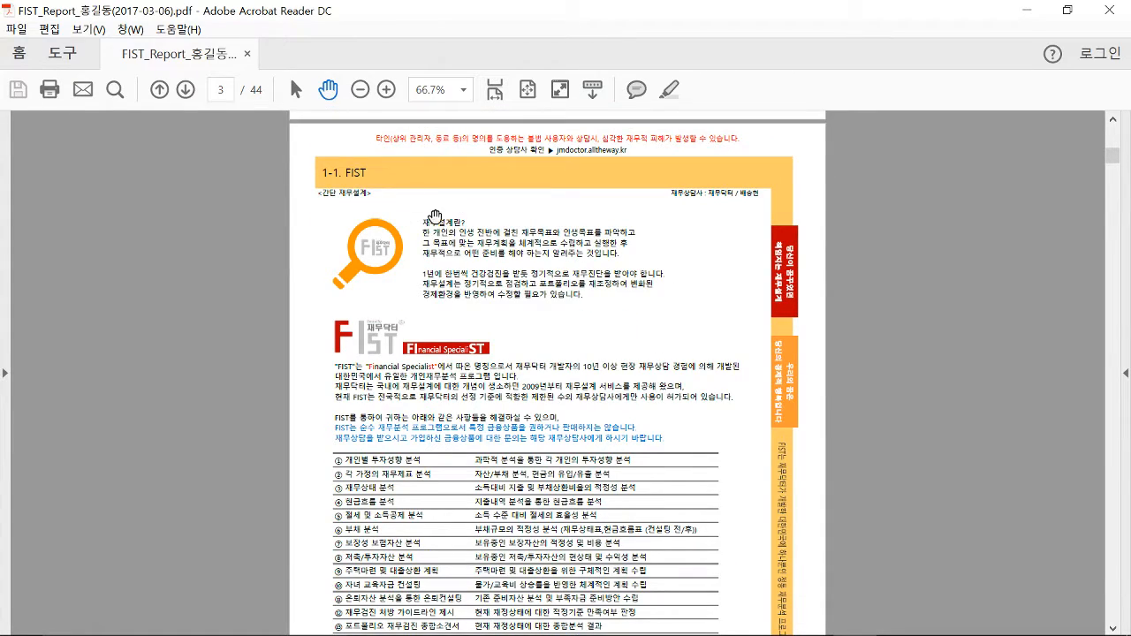
pyautogui.scroll(-5, 492, 279)
pyautogui.scroll(-7, 489, 276)
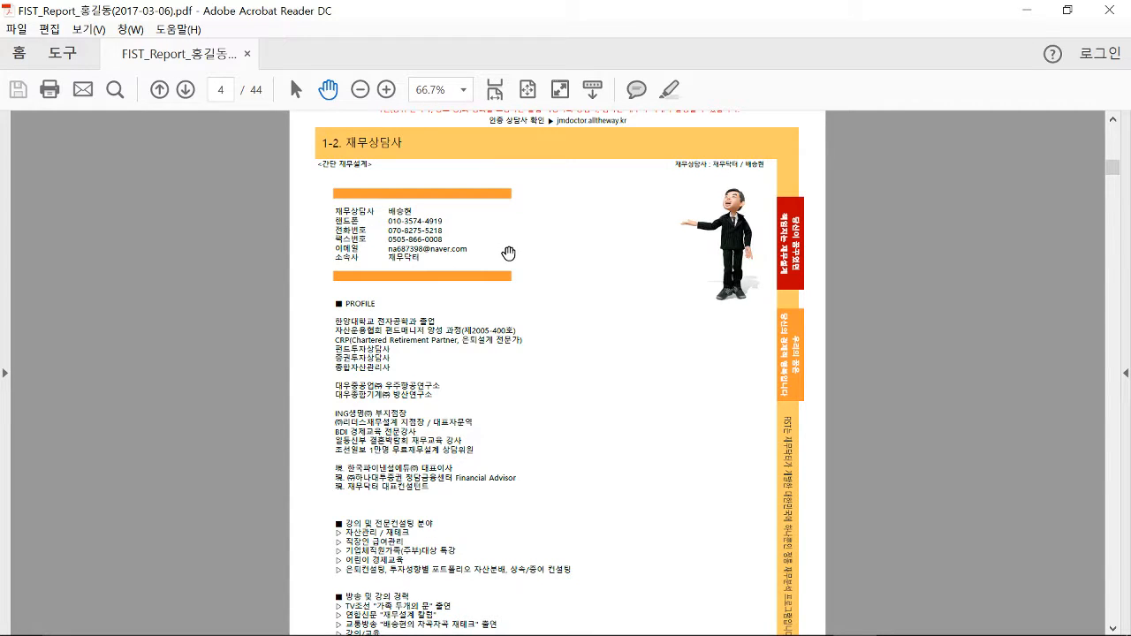
pyautogui.scroll(-11, 511, 252)
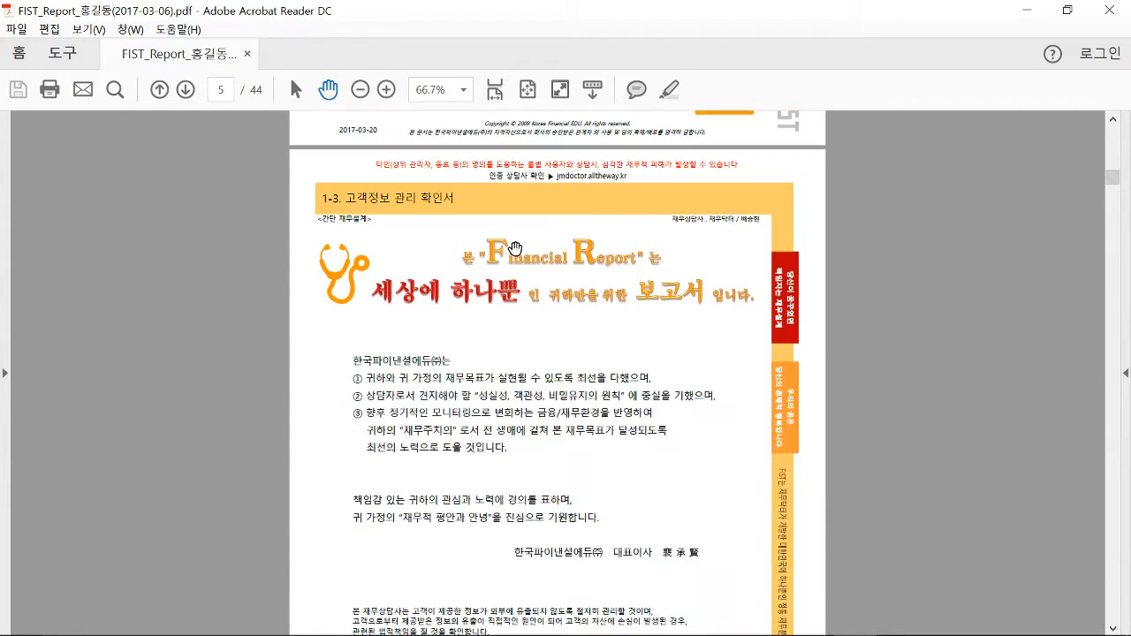
pyautogui.scroll(1, 516, 248)
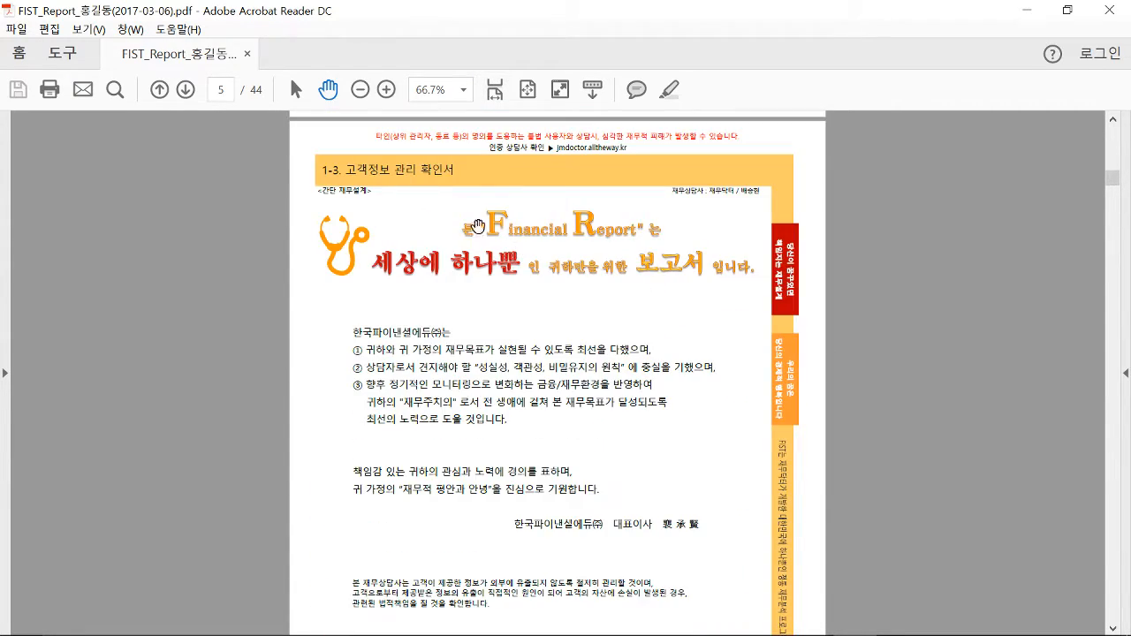
pyautogui.scroll(-2, 509, 264)
pyautogui.scroll(-10, 511, 263)
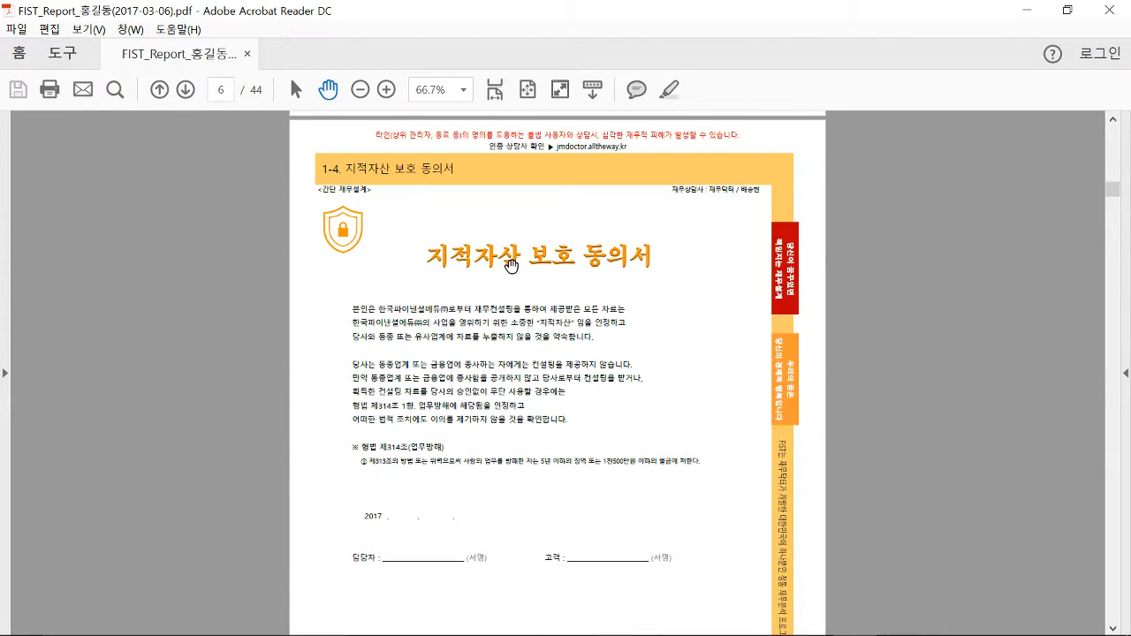
pyautogui.scroll(-11, 510, 264)
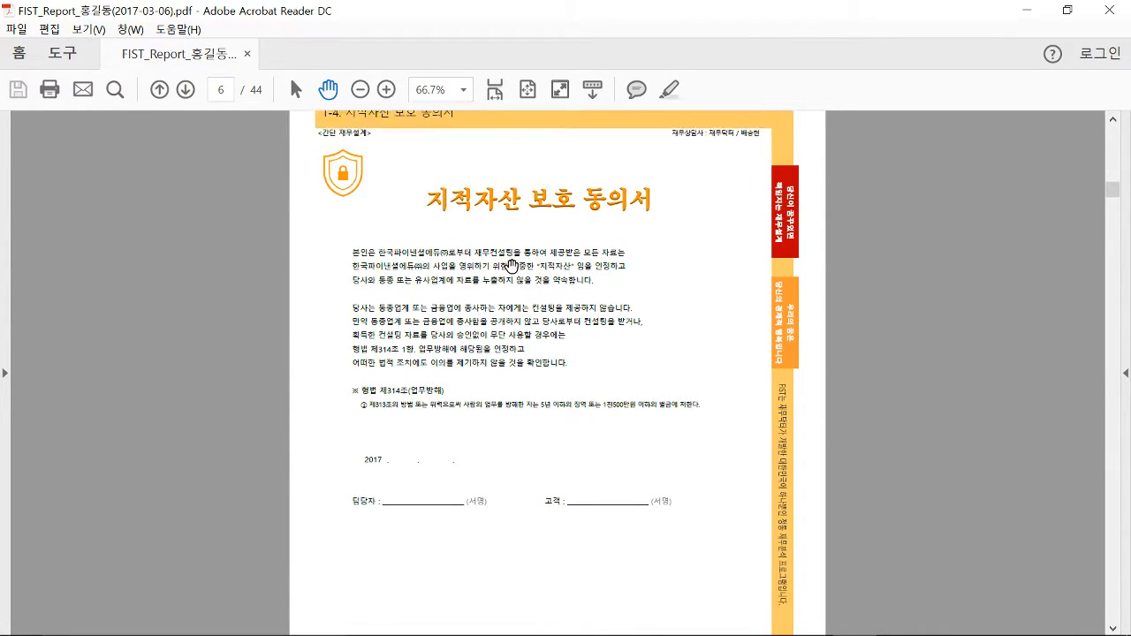
# - Review the remaining INTRO pages from 1-5. 고객 유의사항 through 1-9. 업무제휴 현황
pyautogui.scroll(-3, 511, 266)
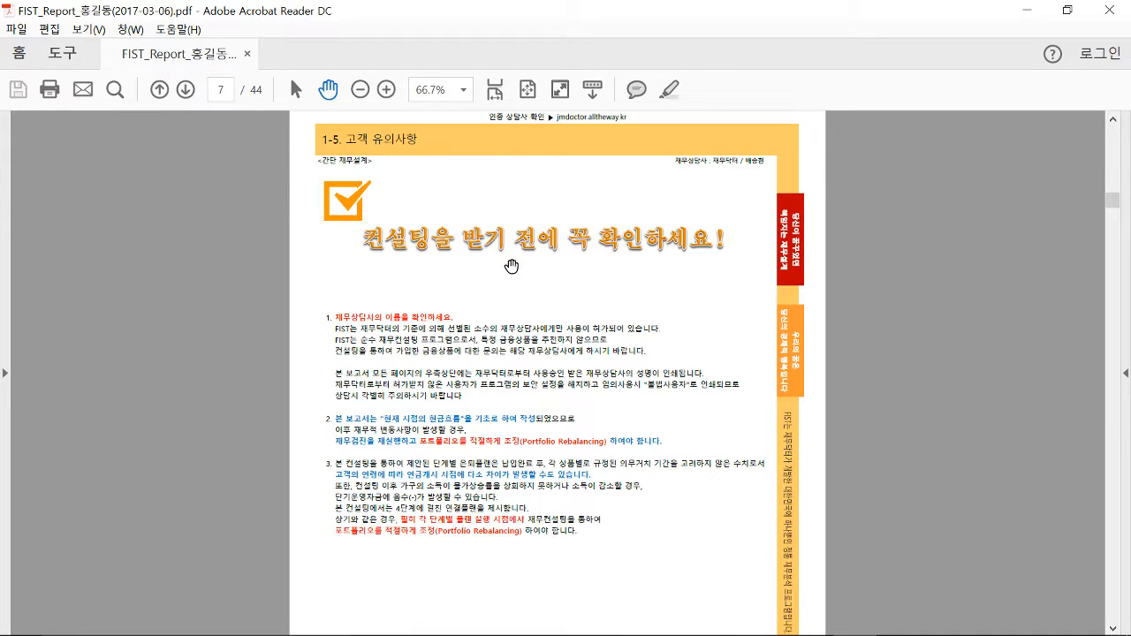
pyautogui.scroll(-18, 511, 266)
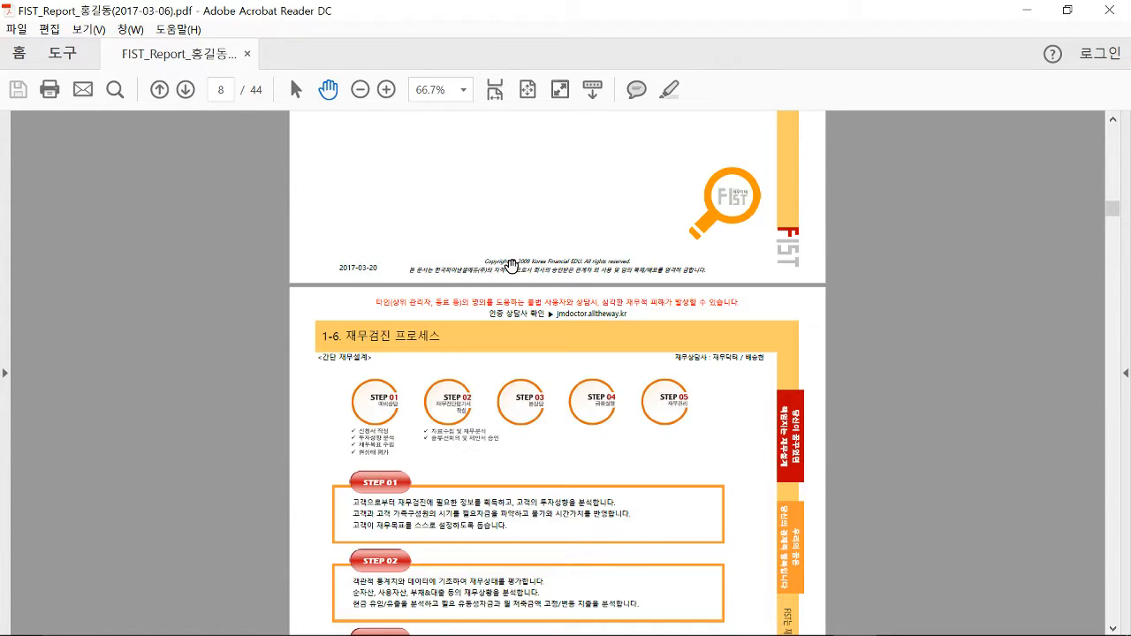
pyautogui.scroll(-18, 511, 266)
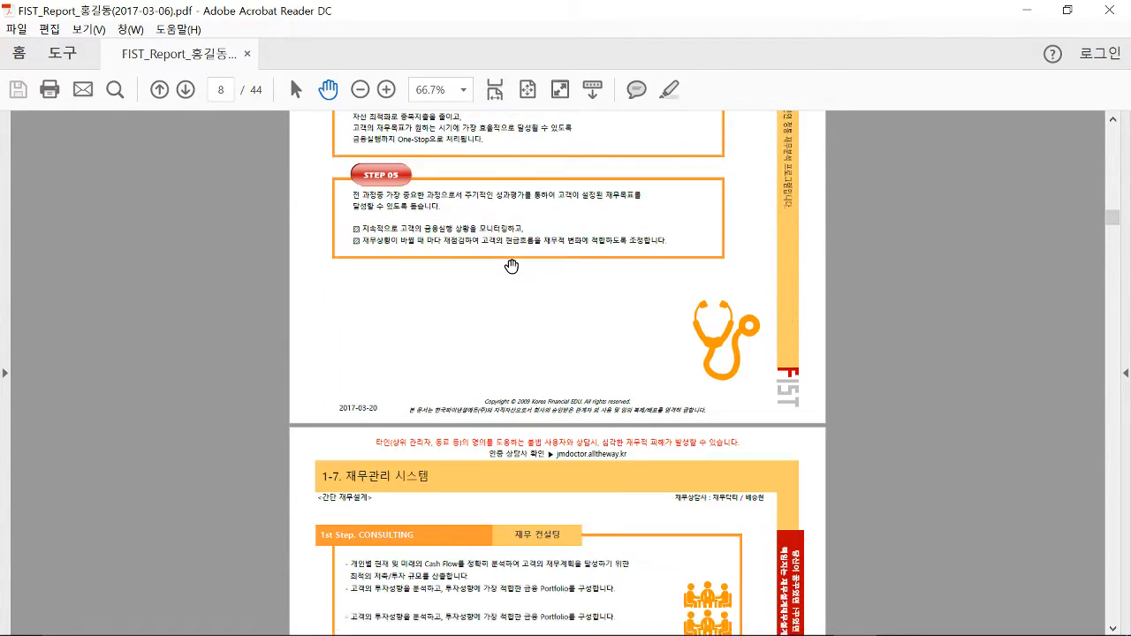
pyautogui.scroll(-4, 511, 266)
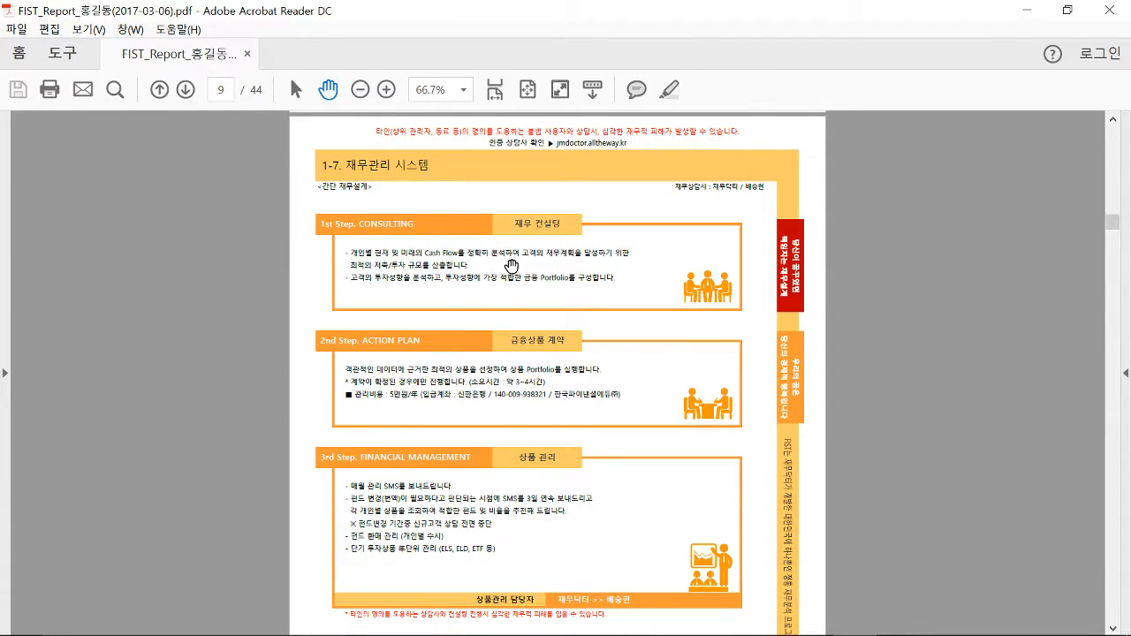
pyautogui.scroll(-18, 511, 266)
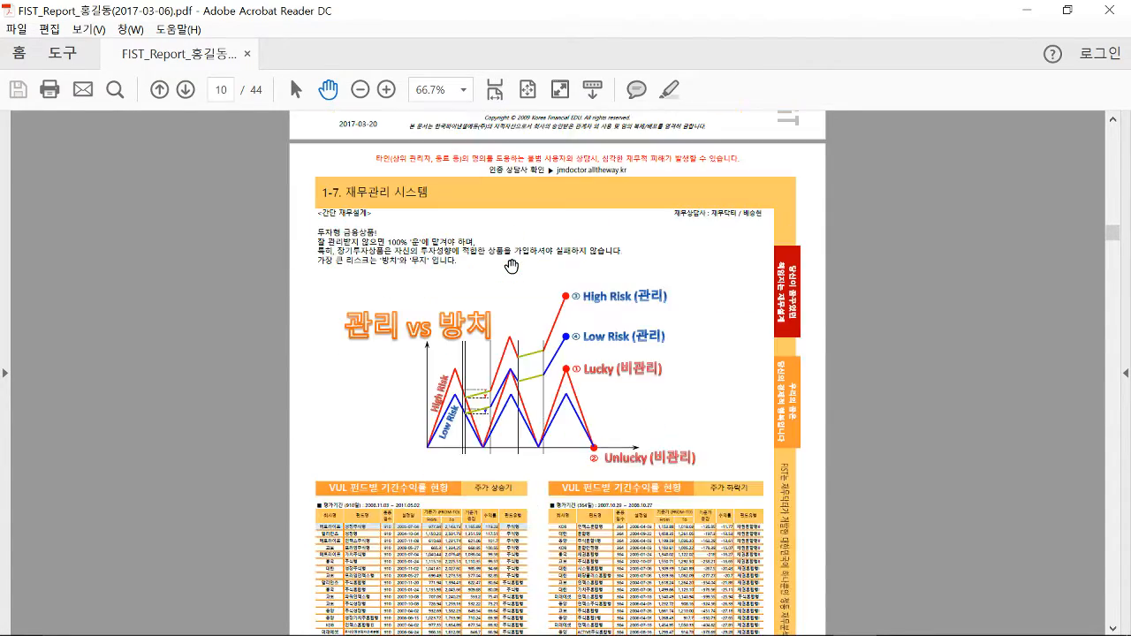
pyautogui.scroll(-20, 511, 266)
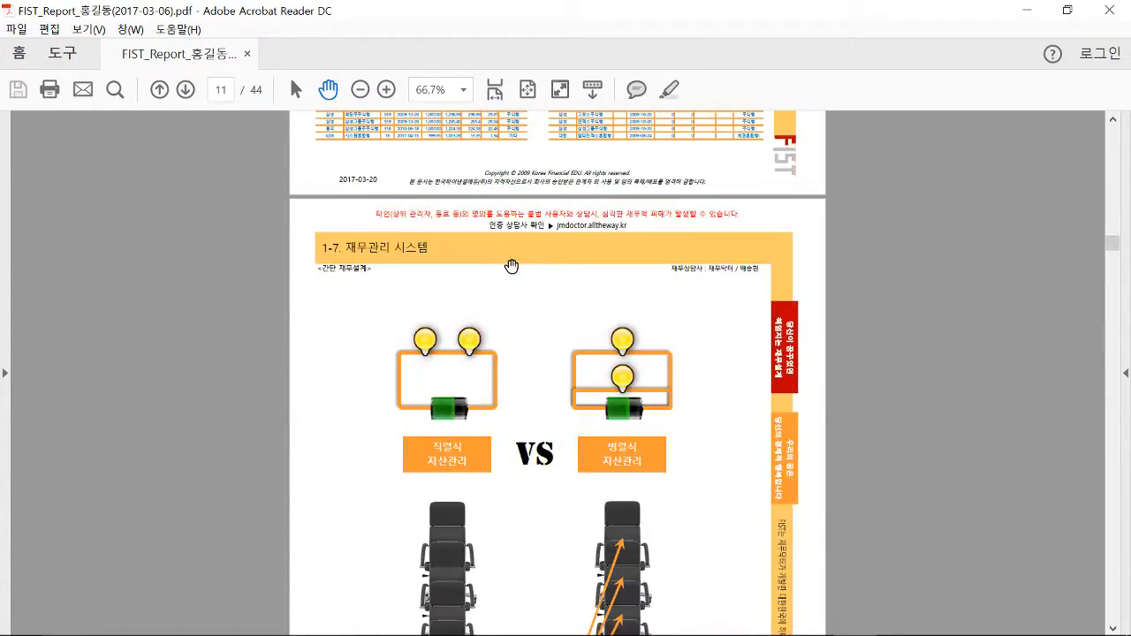
pyautogui.scroll(-18, 511, 266)
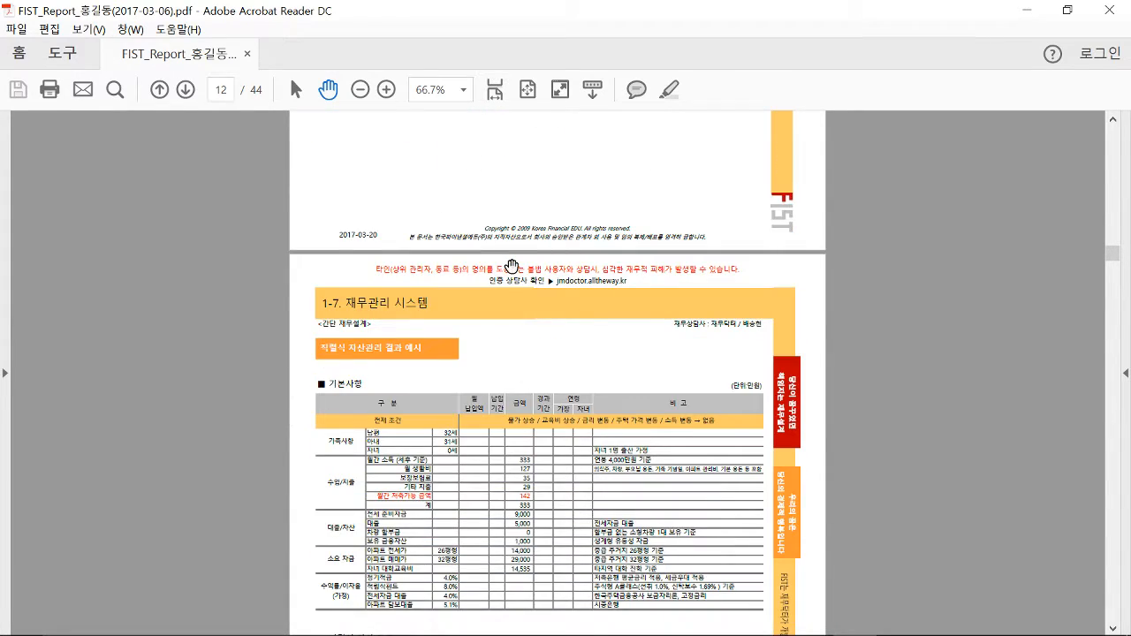
pyautogui.scroll(-20, 510, 266)
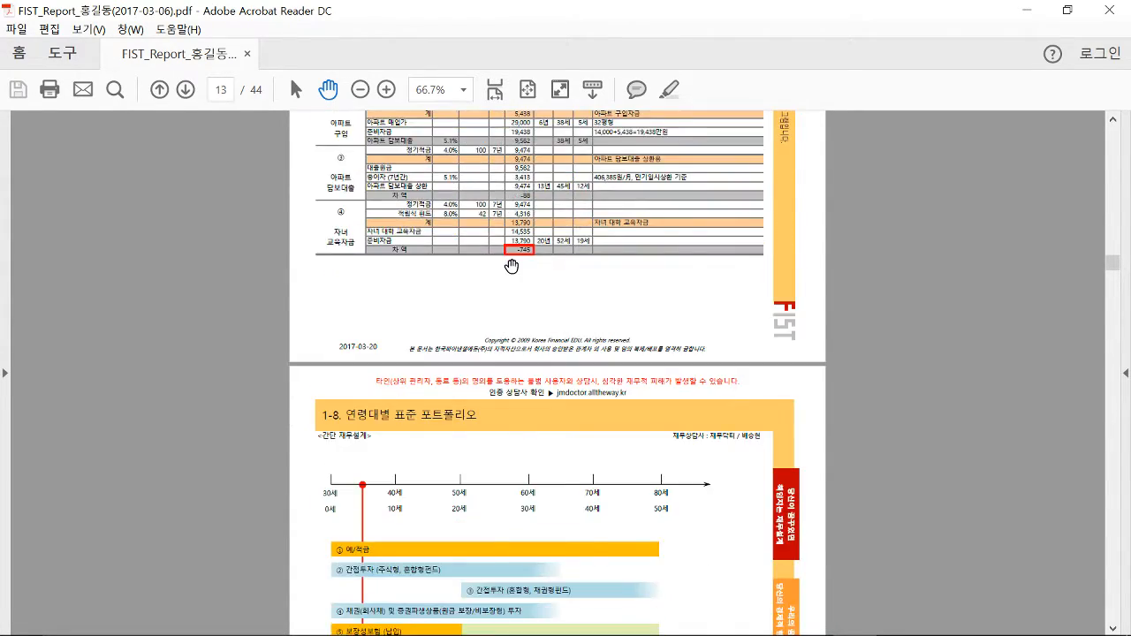
pyautogui.scroll(-4, 511, 266)
pyautogui.scroll(-18, 511, 266)
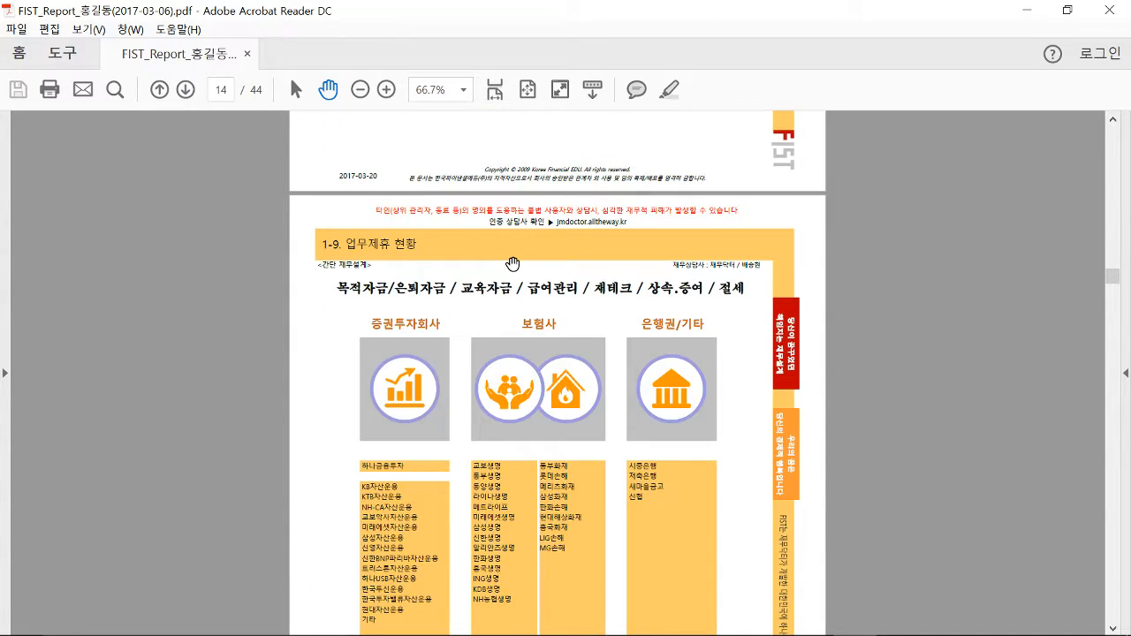
pyautogui.scroll(-9, 513, 265)
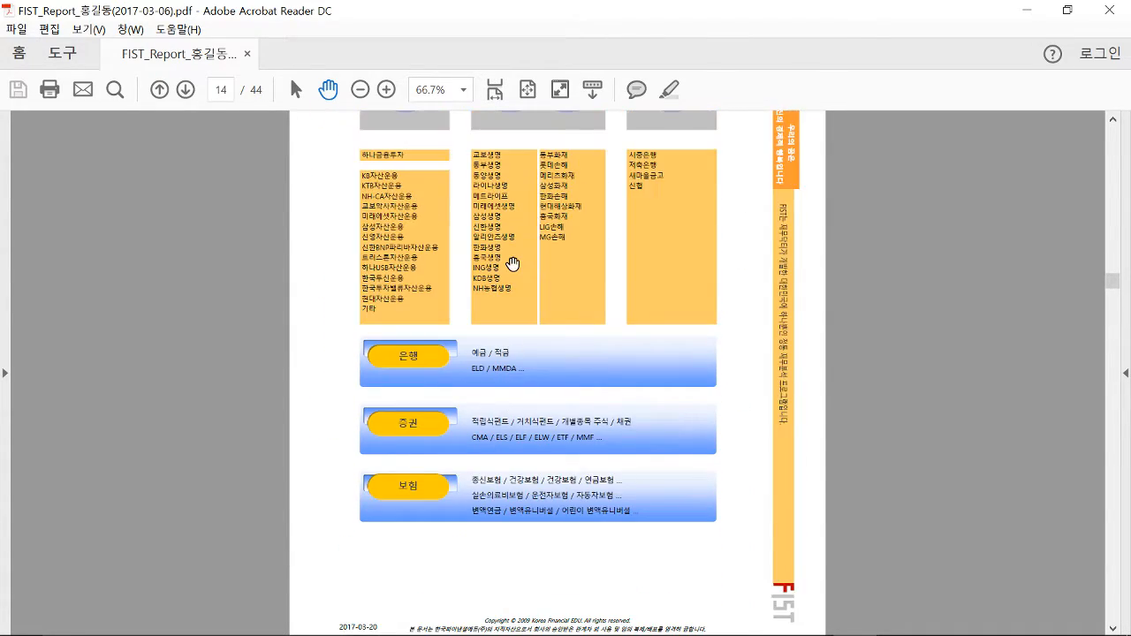
# - Go back through the INTRO section from 1-9. 업무제휴 현황 to the 1-2. 재무상담사 page
pyautogui.scroll(9, 512, 265)
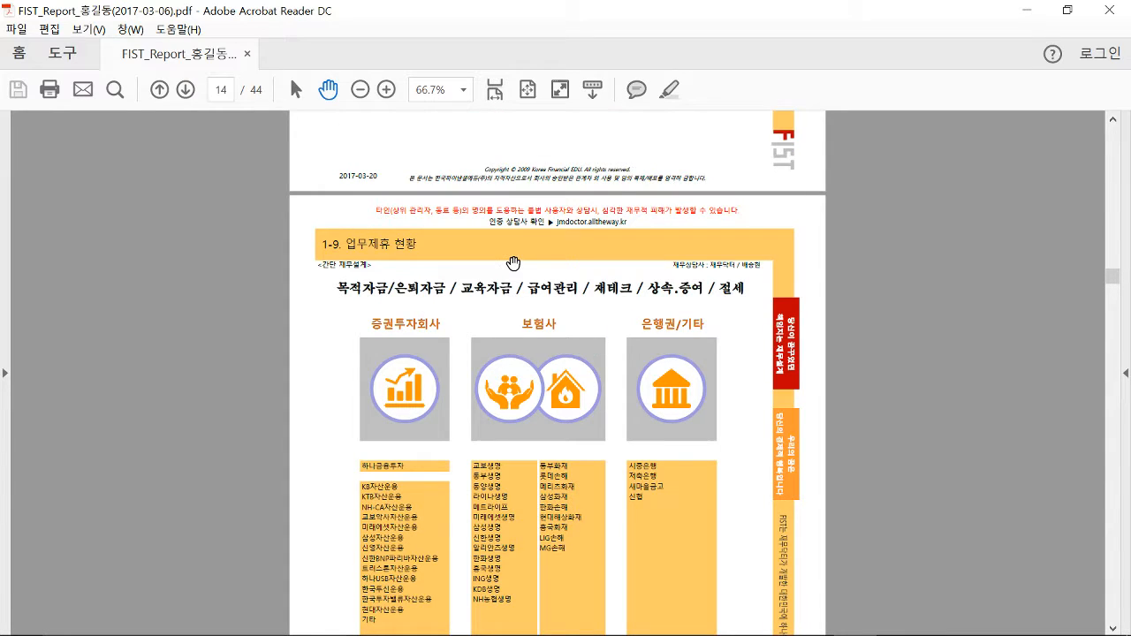
pyautogui.scroll(18, 513, 263)
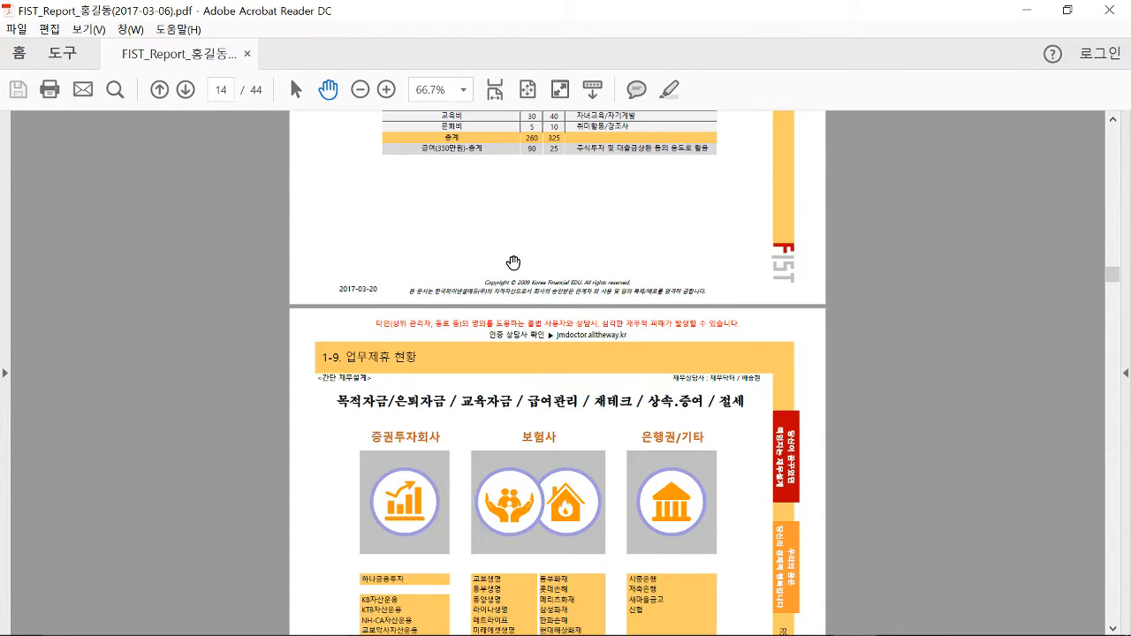
pyautogui.scroll(5, 545, 244)
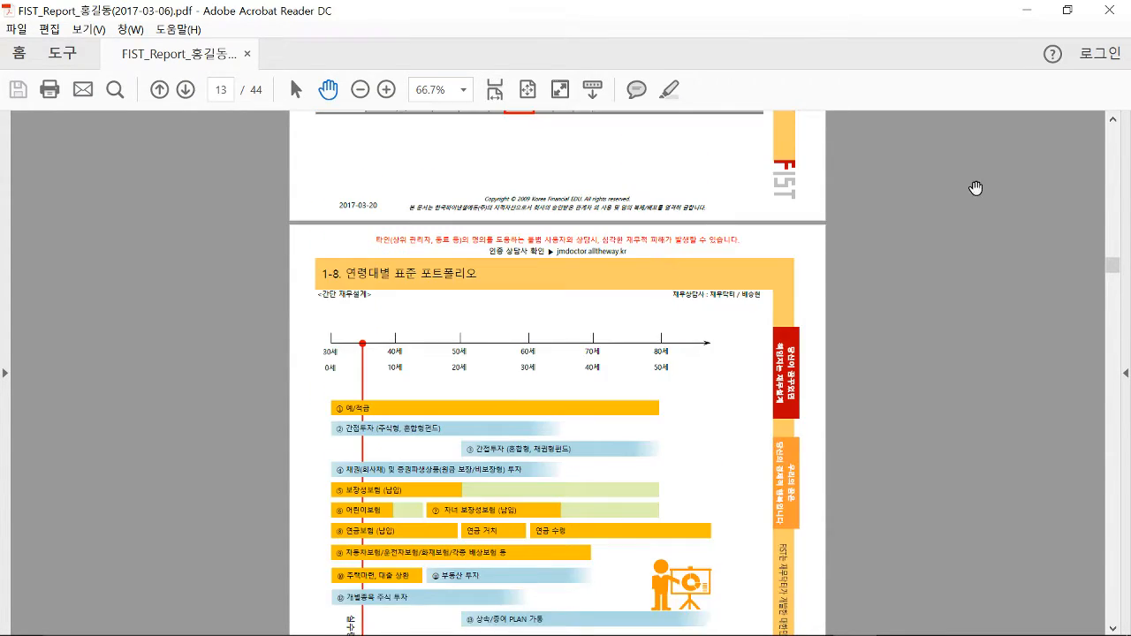
pyautogui.click(1128, 154)
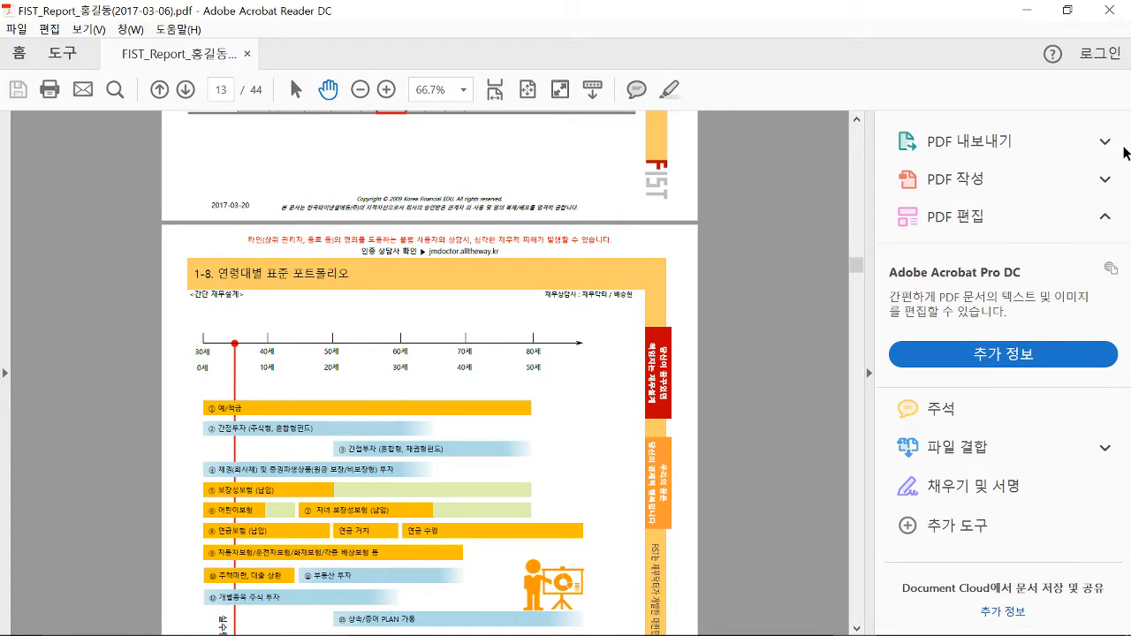
pyautogui.click(869, 372)
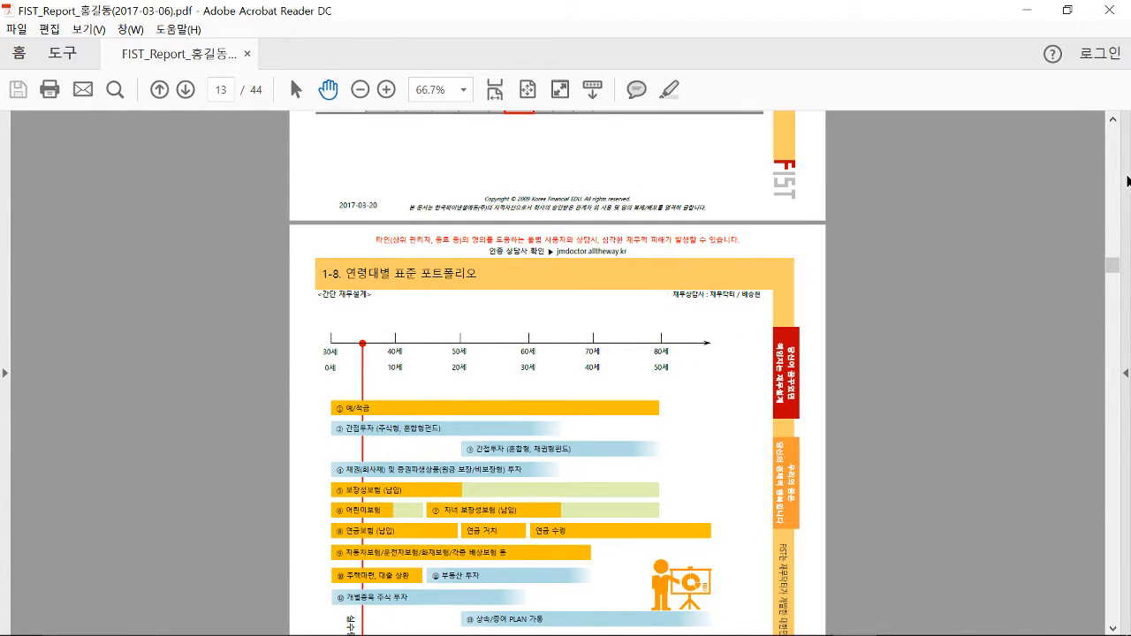
pyautogui.scroll(20, 1119, 157)
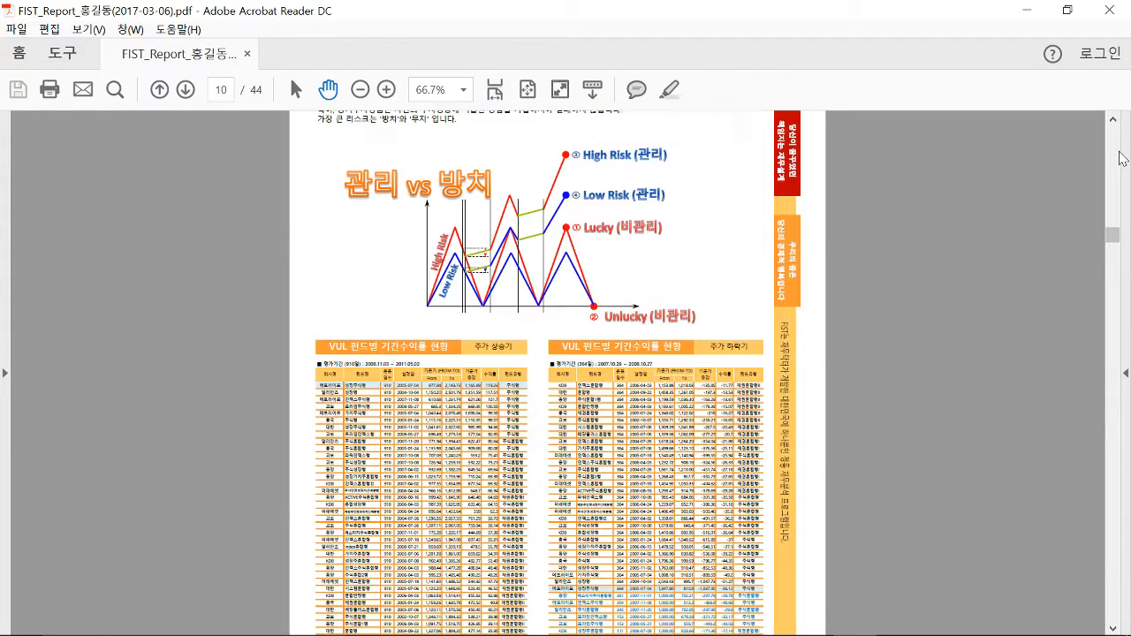
pyautogui.scroll(20, 1120, 157)
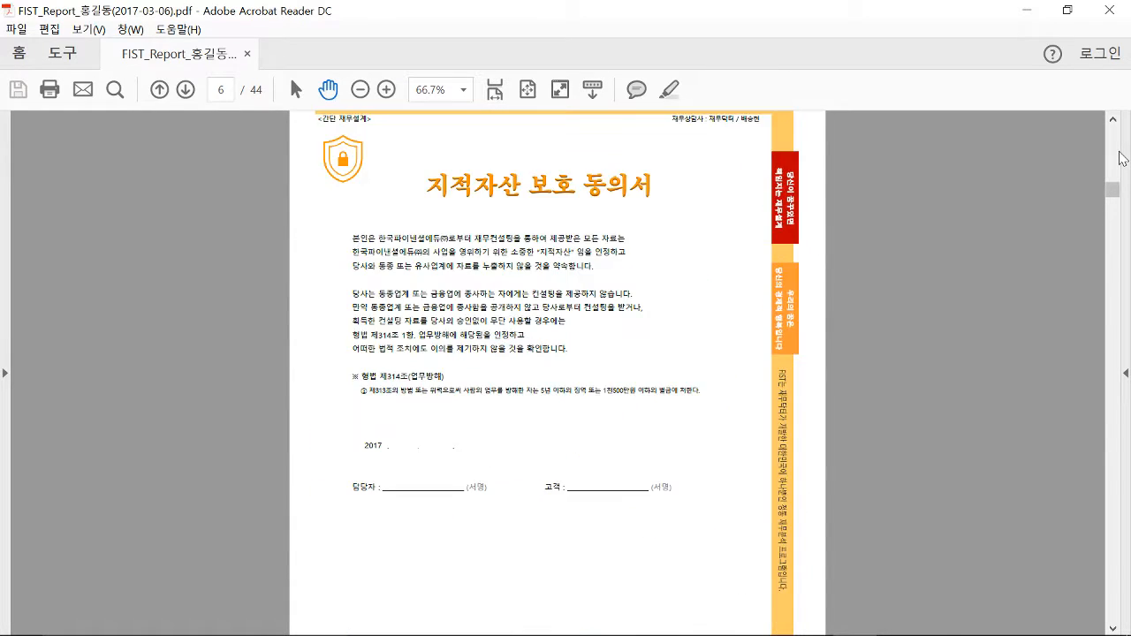
pyautogui.scroll(7, 1120, 157)
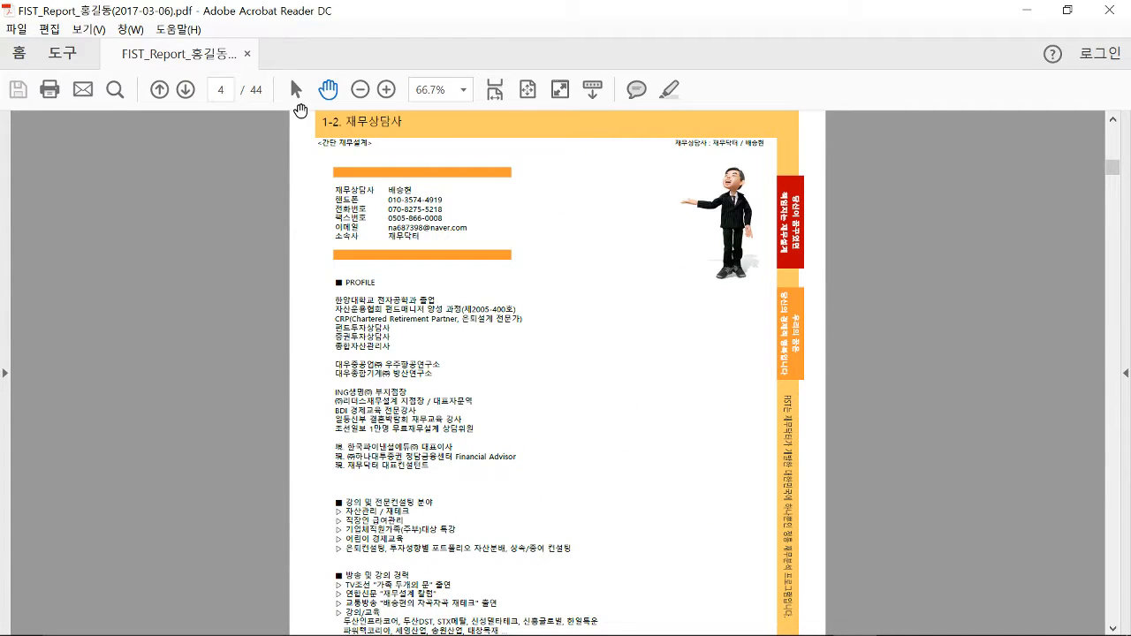
# - Advance through the report one page at a time from 1-2. 재무상담사 to 2-1. Reference Data on page 15
pyautogui.click(186, 90)
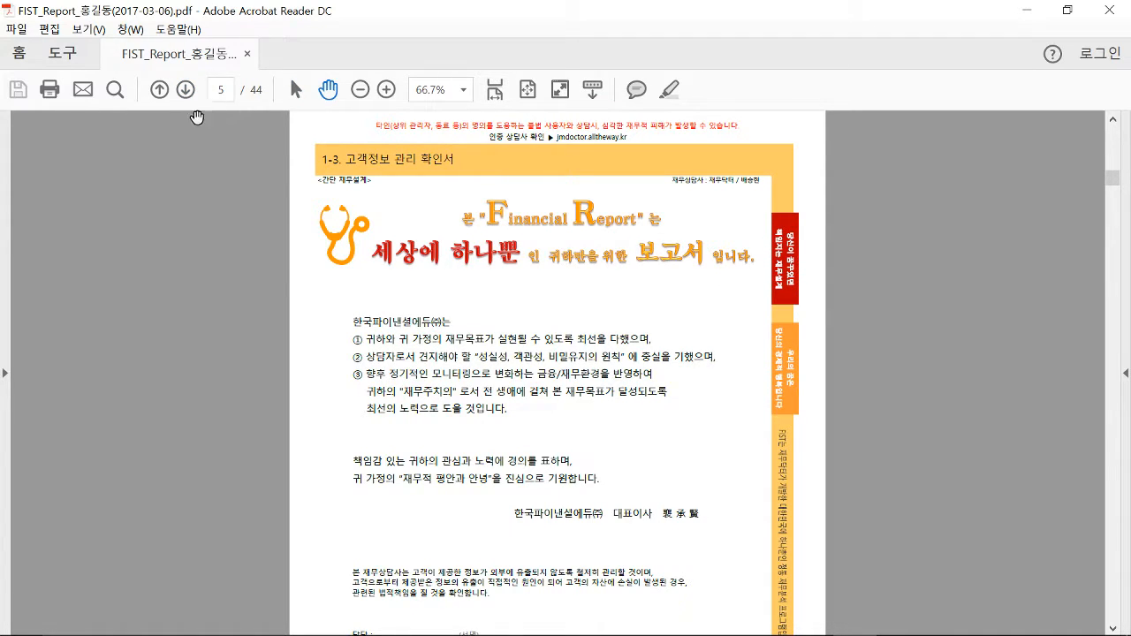
pyautogui.click(182, 92)
pyautogui.click(182, 92)
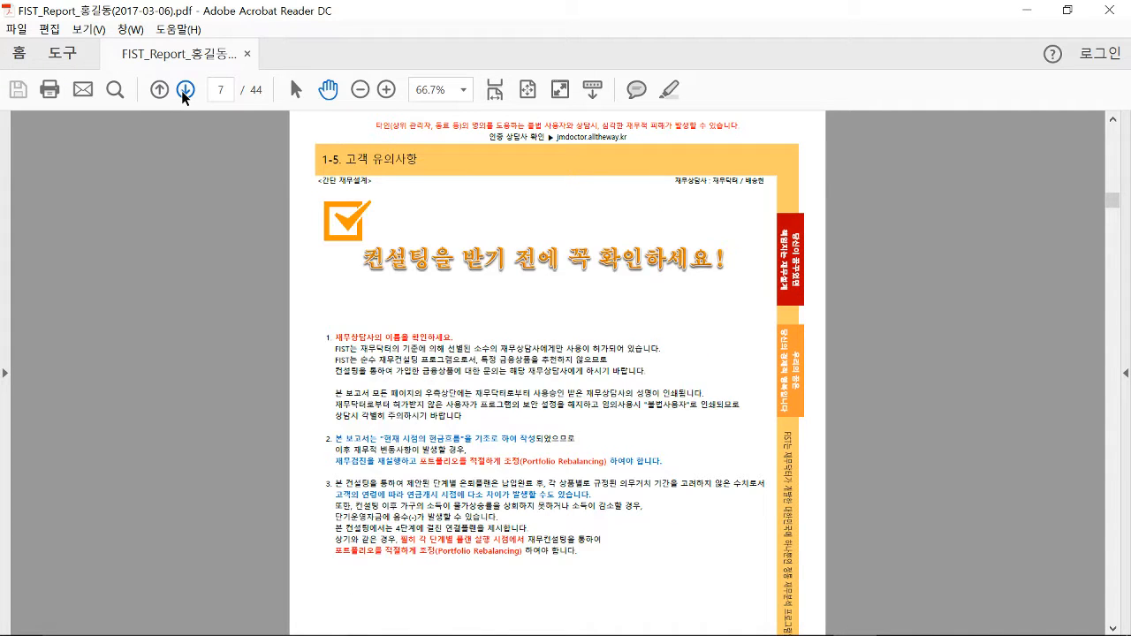
pyautogui.click(182, 93)
pyautogui.click(183, 94)
pyautogui.click(182, 93)
pyautogui.click(183, 94)
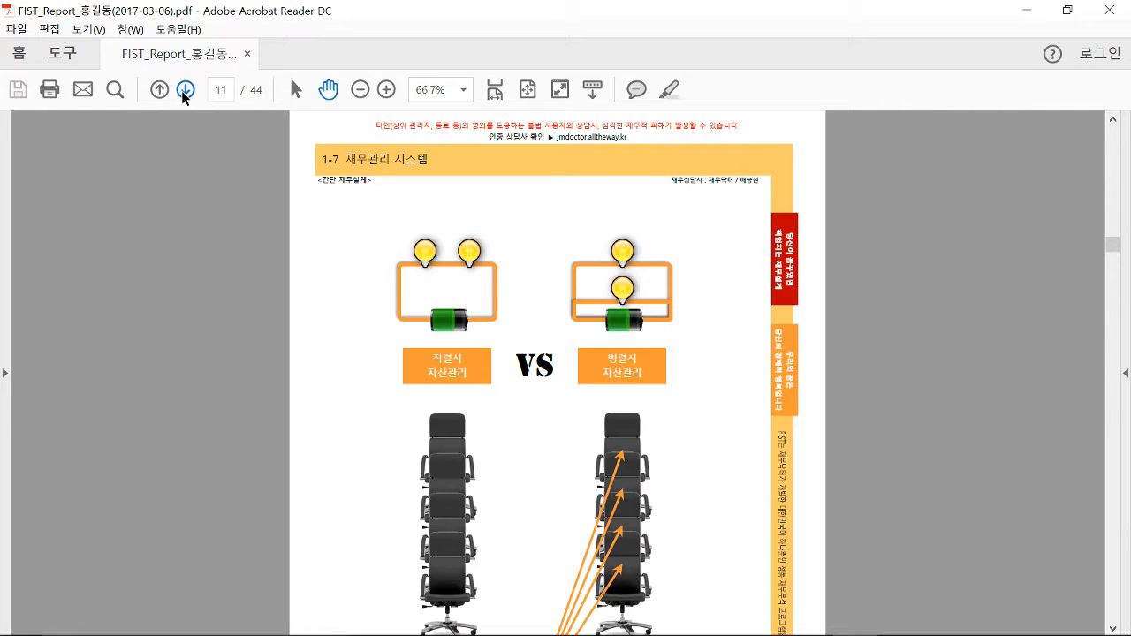
pyautogui.click(183, 94)
pyautogui.click(183, 93)
pyautogui.click(183, 94)
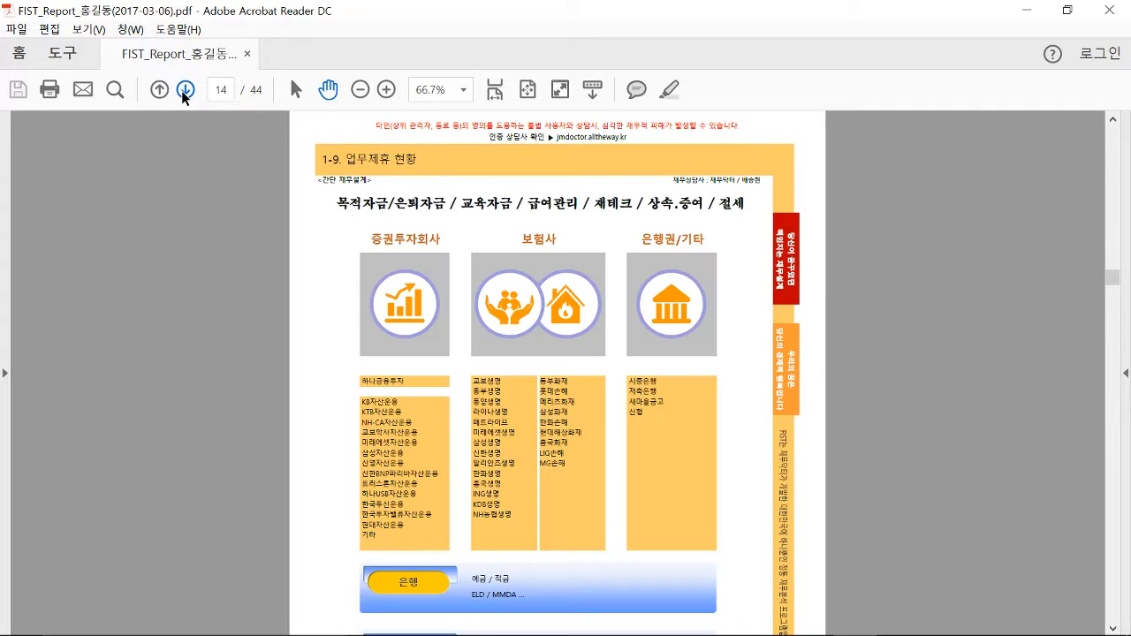
pyautogui.click(183, 94)
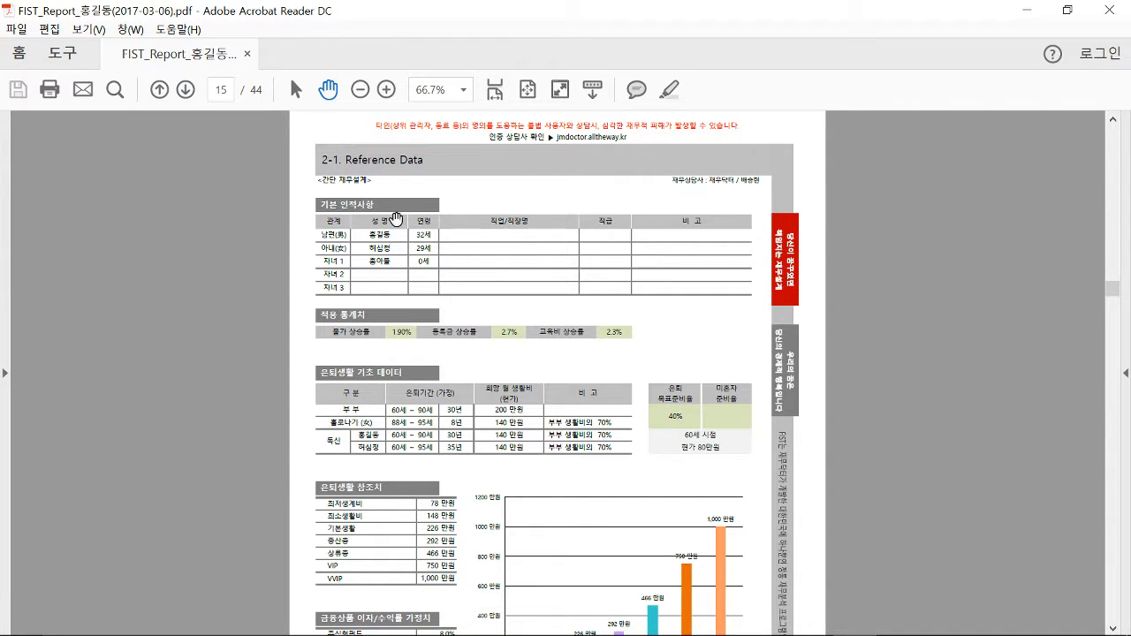
# - Zoom in to 100% and examine the 2-1. Reference Data page down to the assumed product interest and return rates
pyautogui.click(392, 87)
pyautogui.click(393, 86)
pyautogui.scroll(-1, 474, 247)
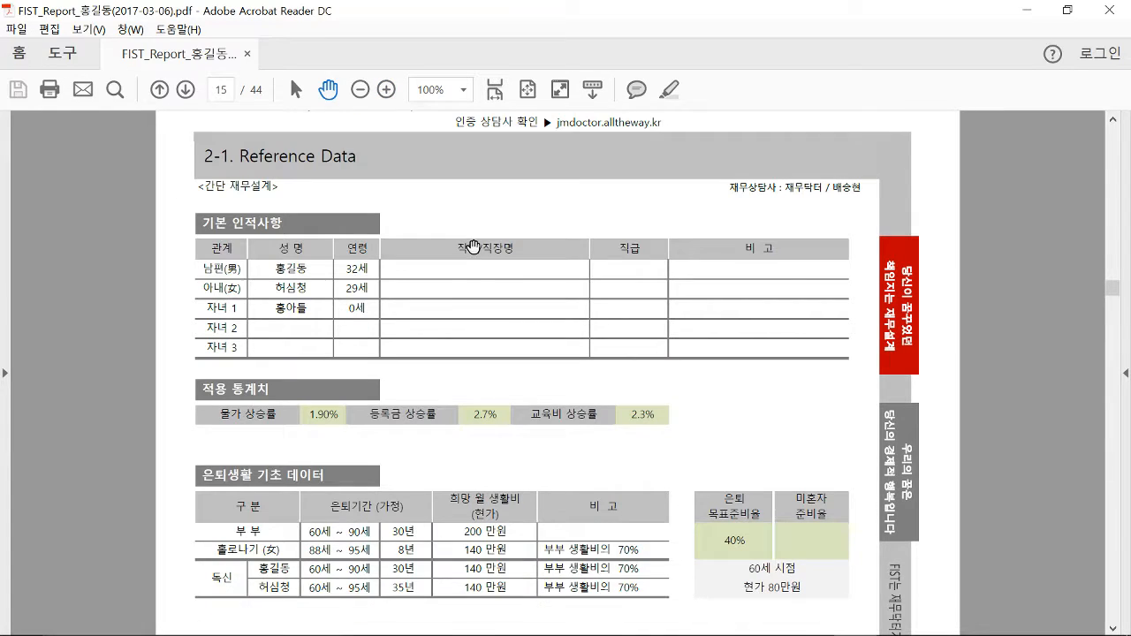
pyautogui.scroll(-1, 473, 246)
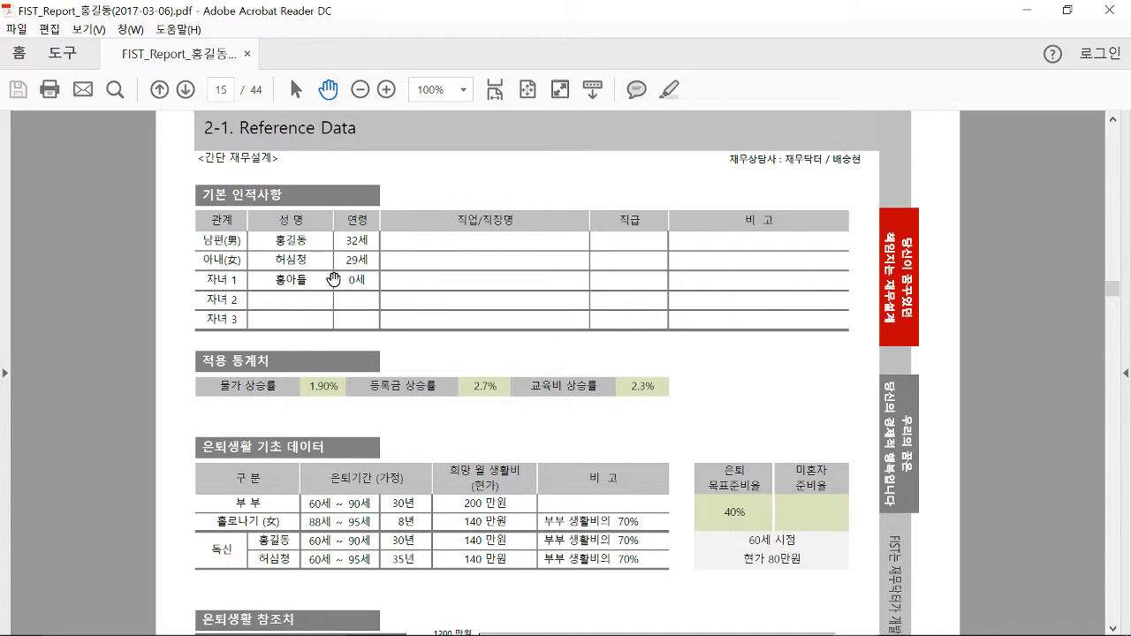
pyautogui.scroll(-4, 462, 316)
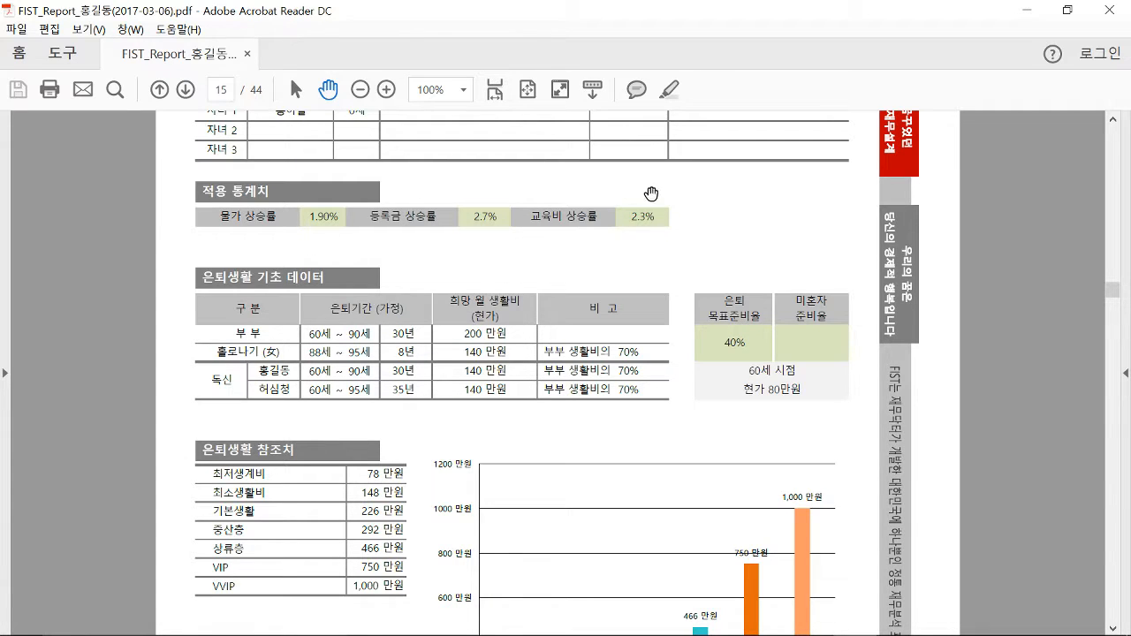
pyautogui.scroll(-9, 677, 281)
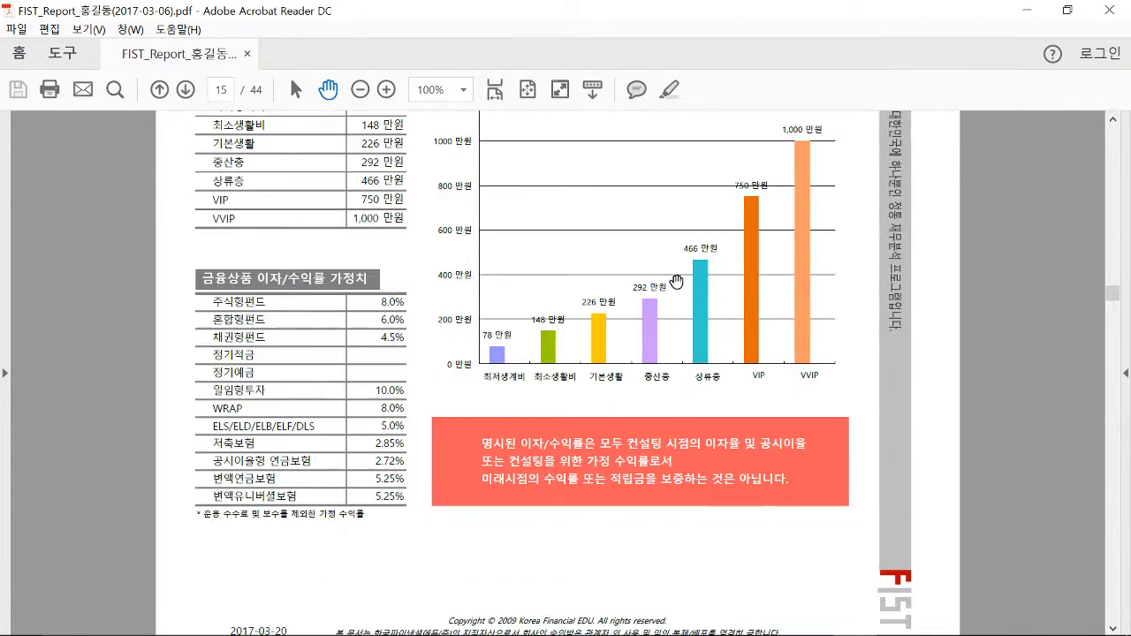